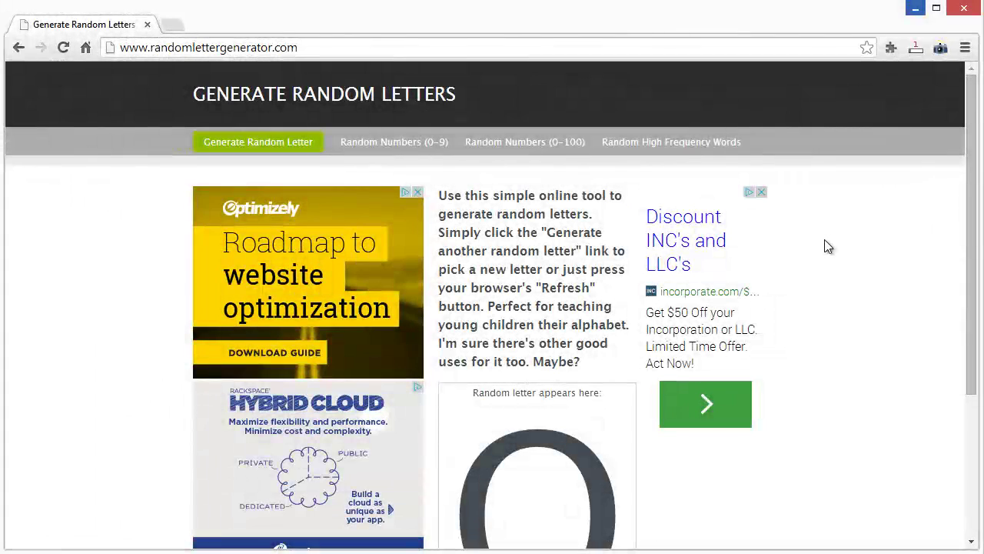
Generate a fresh random letter, G, in the Random Letter Generator
{"action": "scroll", "coordinate": [826, 245], "scroll_direction": "down", "scroll_amount": 3}
{"action": "scroll", "coordinate": [827, 246], "scroll_direction": "up", "scroll_amount": 1}
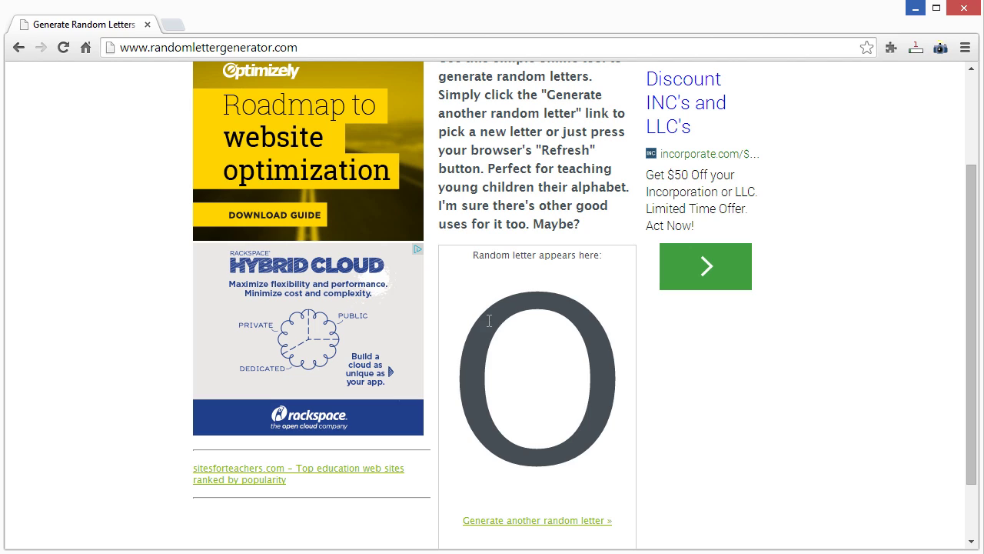
{"action": "left_click", "coordinate": [535, 520]}
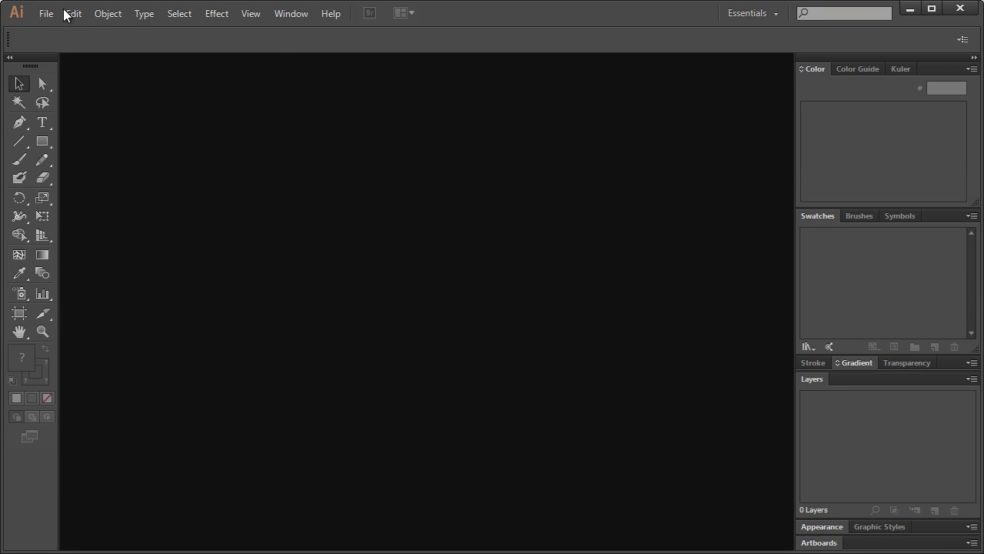
Create a new 860 × 600 pt Illustrator document
{"action": "left_click", "coordinate": [47, 13]}
{"action": "left_click", "coordinate": [52, 39]}
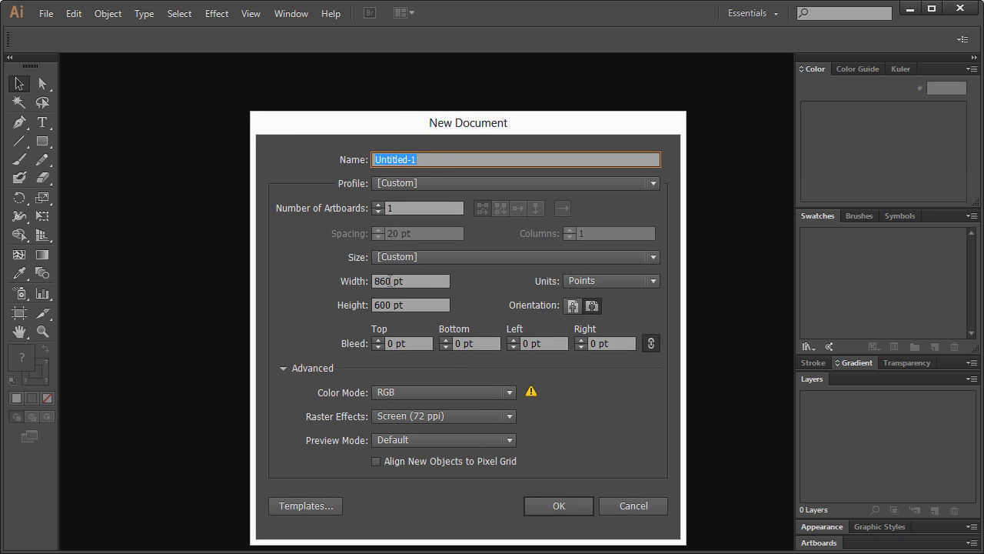
{"action": "left_click", "coordinate": [390, 281]}
{"action": "left_click", "coordinate": [394, 305]}
{"action": "left_click", "coordinate": [548, 505]}
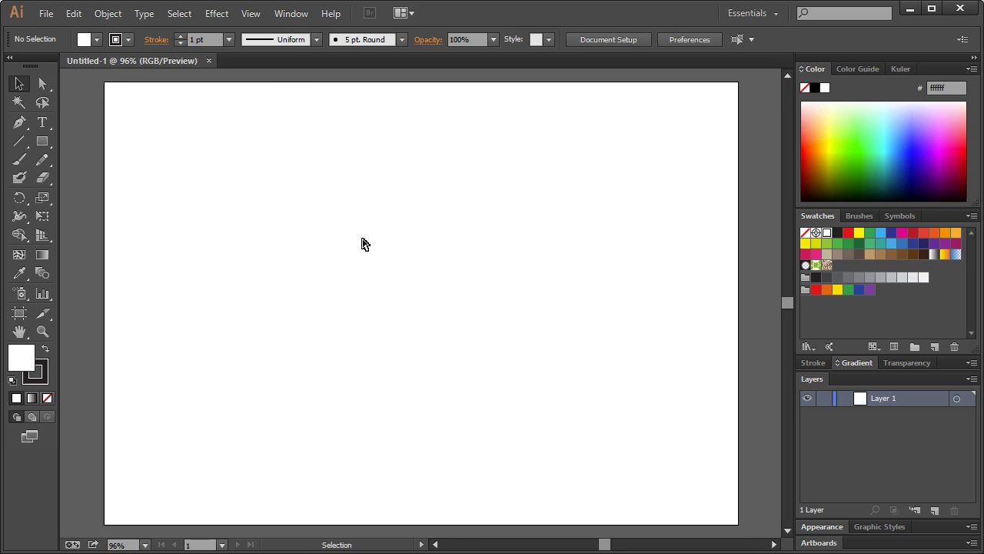
View the artboard at 100% and type a letter G near its centre
{"action": "key", "text": "ctrl+1"}
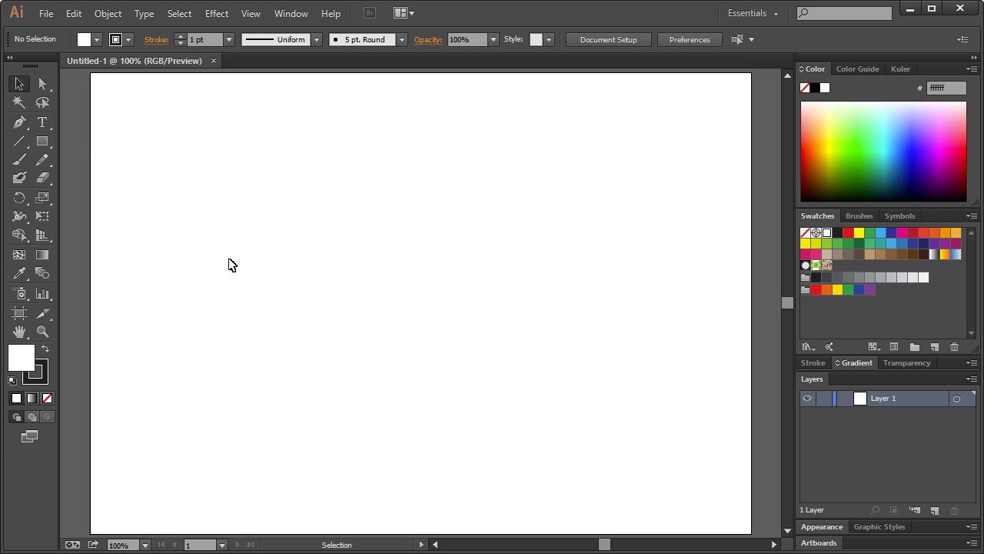
{"action": "left_click", "coordinate": [43, 122]}
{"action": "left_click", "coordinate": [327, 250]}
{"action": "type", "text": "G"}
Scale the G up to about 198.75 pt and shift it up and left
{"action": "left_click", "coordinate": [19, 83]}
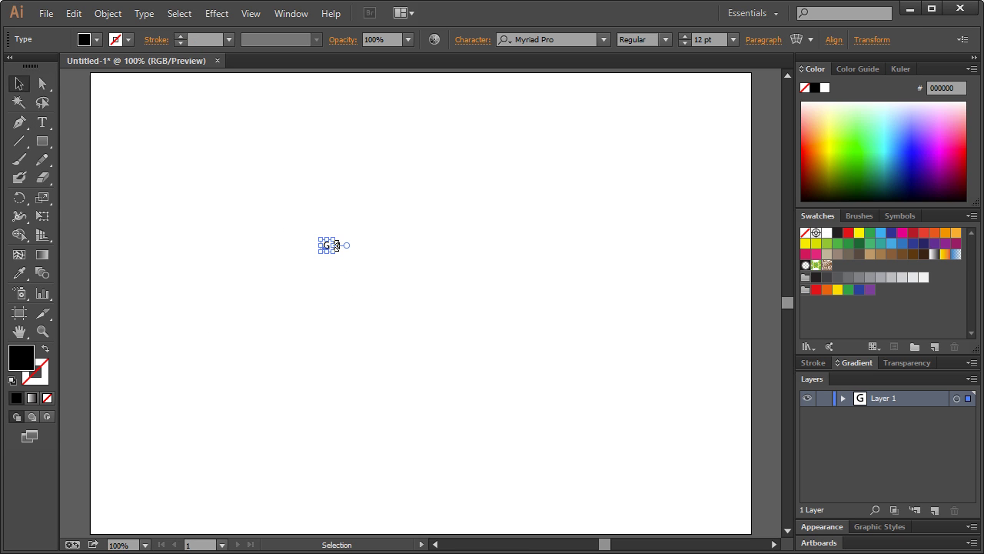
{"action": "left_click_drag", "start_coordinate": [336, 251], "coordinate": [564, 444]}
{"action": "left_click_drag", "start_coordinate": [436, 358], "coordinate": [409, 307]}
{"action": "left_click", "coordinate": [492, 274]}
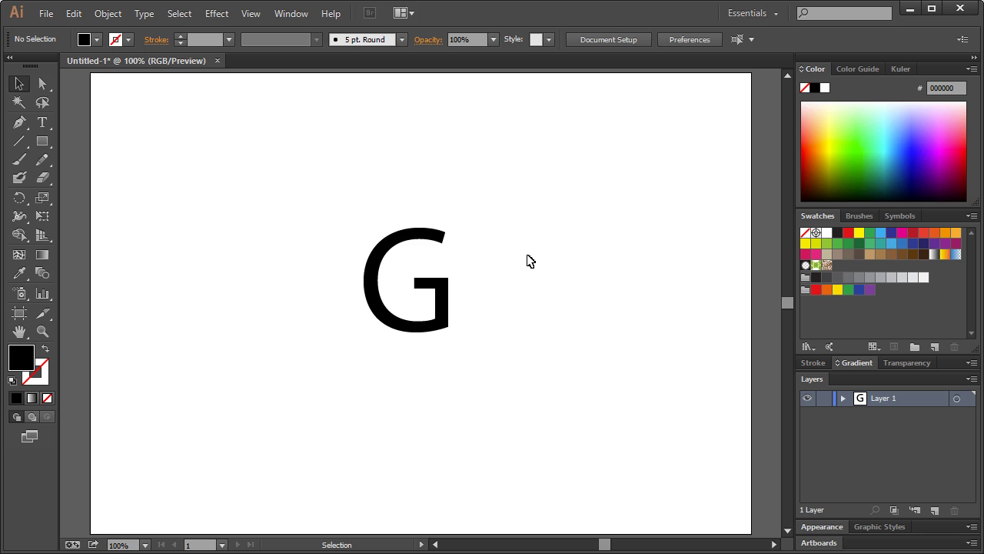
{"action": "left_click", "coordinate": [454, 315]}
{"action": "left_click", "coordinate": [480, 319]}
{"action": "left_click", "coordinate": [556, 14]}
{"action": "left_click", "coordinate": [448, 311]}
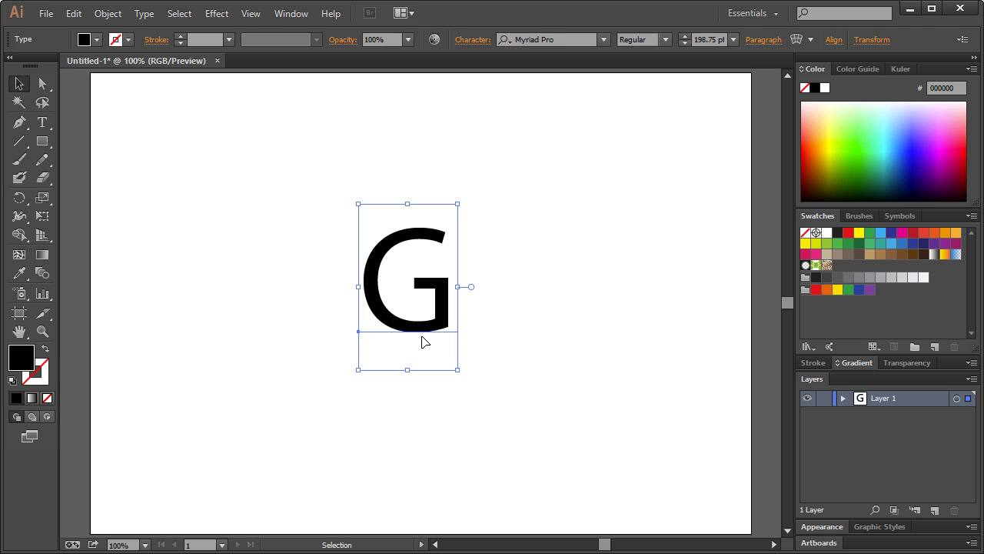
{"action": "left_click", "coordinate": [462, 203]}
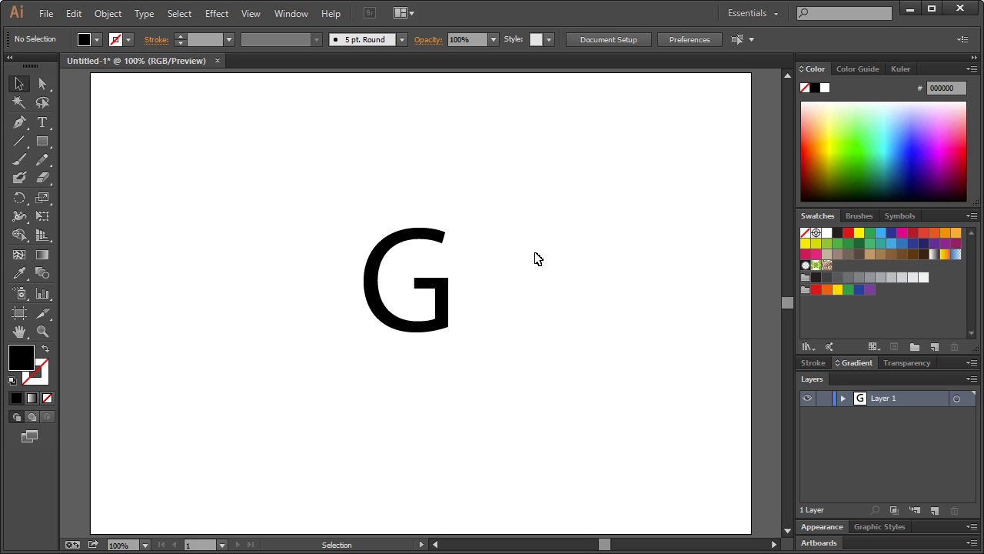
Duplicate the G and set the right copy's font to Station Medium
{"action": "left_click", "coordinate": [392, 275]}
{"action": "left_click_drag", "start_coordinate": [411, 277], "coordinate": [446, 290]}
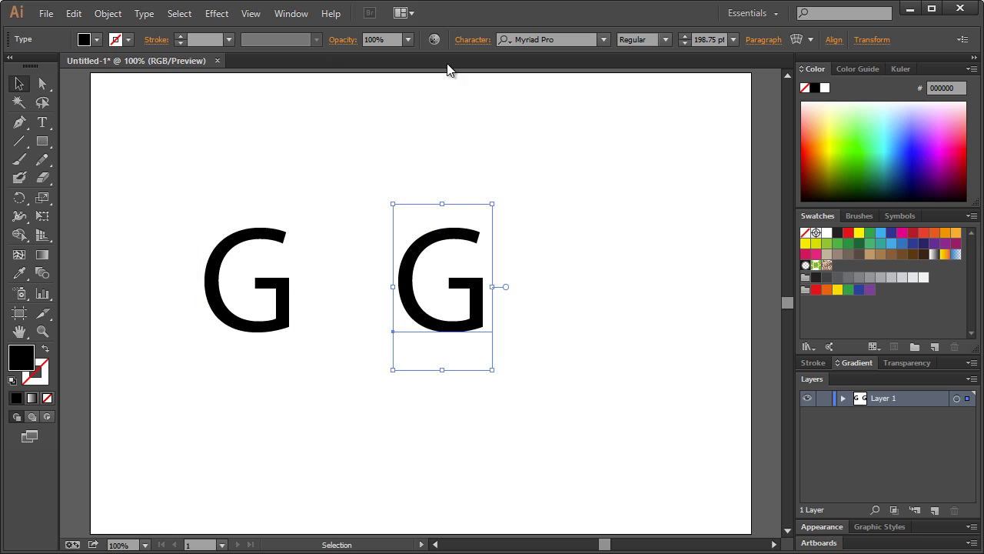
{"action": "left_click", "coordinate": [553, 40]}
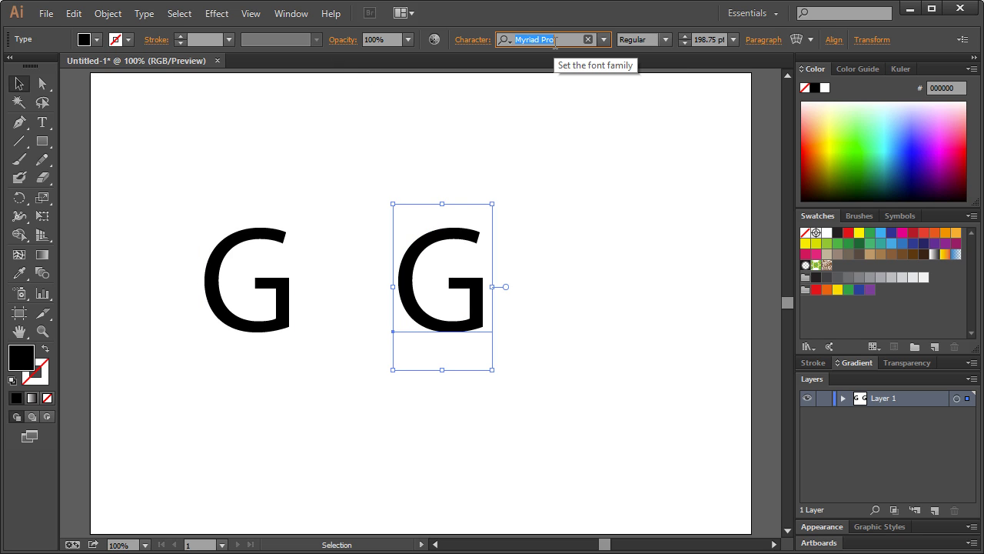
{"action": "key", "text": "Down"}
{"action": "key", "text": "Down"}
{"action": "key", "text": "Down"}
{"action": "key", "text": "Down"}
{"action": "key", "text": "Down"}
{"action": "key", "text": "Down"}
{"action": "key", "text": "Down"}
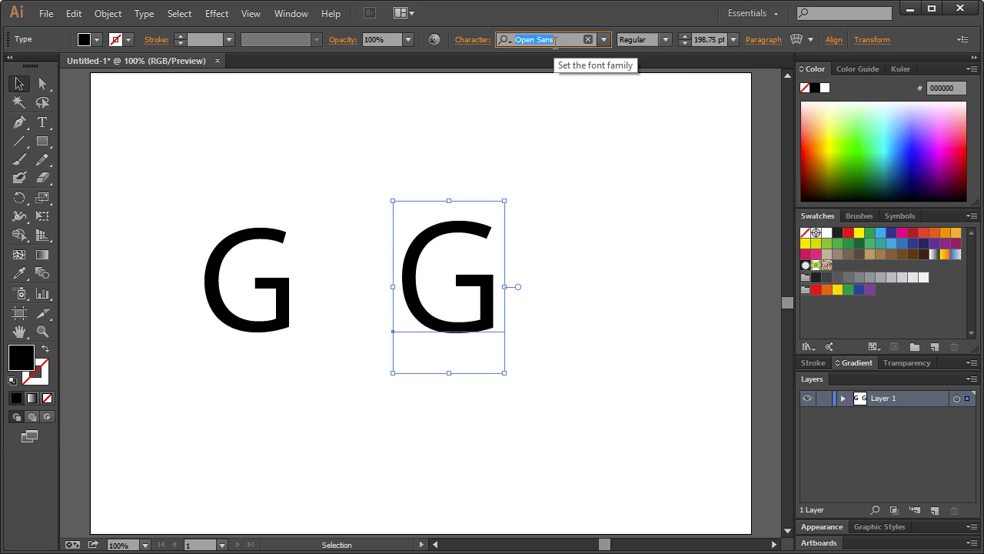
{"action": "key", "text": "Down"}
{"action": "key", "text": "Down"}
{"action": "key", "text": "Down"}
{"action": "key", "text": "Down"}
{"action": "key", "text": "Down"}
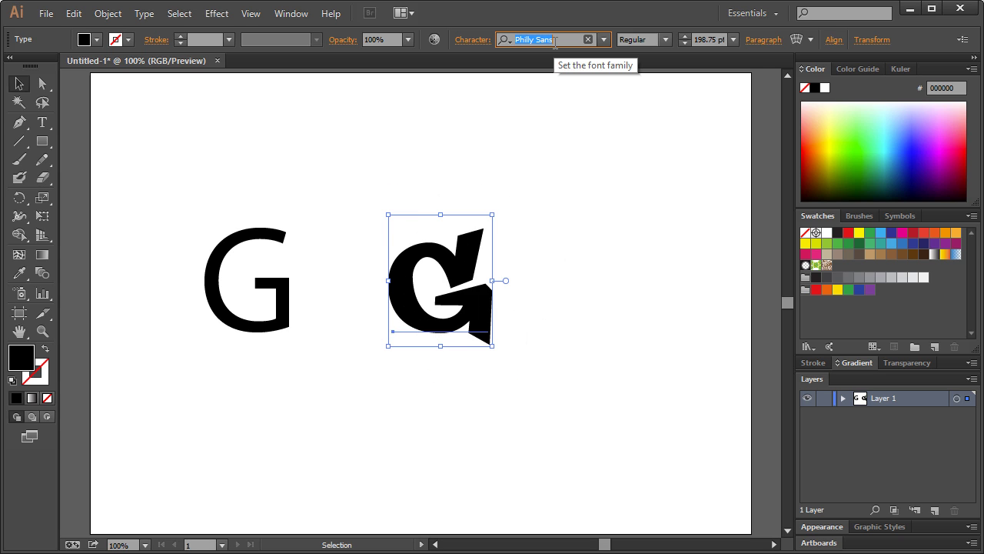
{"action": "key", "text": "Down"}
{"action": "key", "text": "Down"}
{"action": "key", "text": "Down"}
{"action": "key", "text": "Down"}
{"action": "key", "text": "Down"}
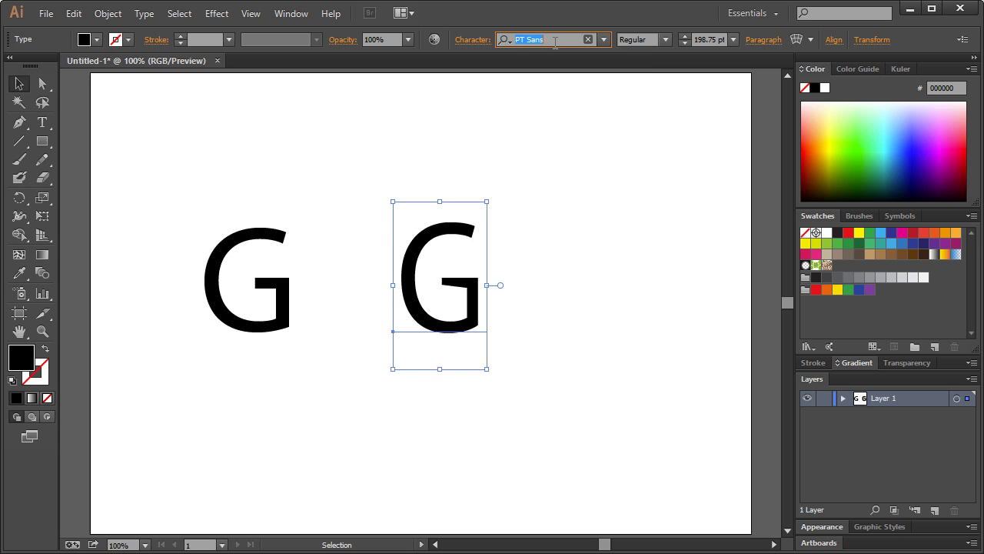
{"action": "key", "text": "Down"}
{"action": "key", "text": "Down"}
{"action": "key", "text": "Down"}
{"action": "key", "text": "Down"}
{"action": "key", "text": "Down"}
{"action": "key", "text": "Down"}
{"action": "key", "text": "Down"}
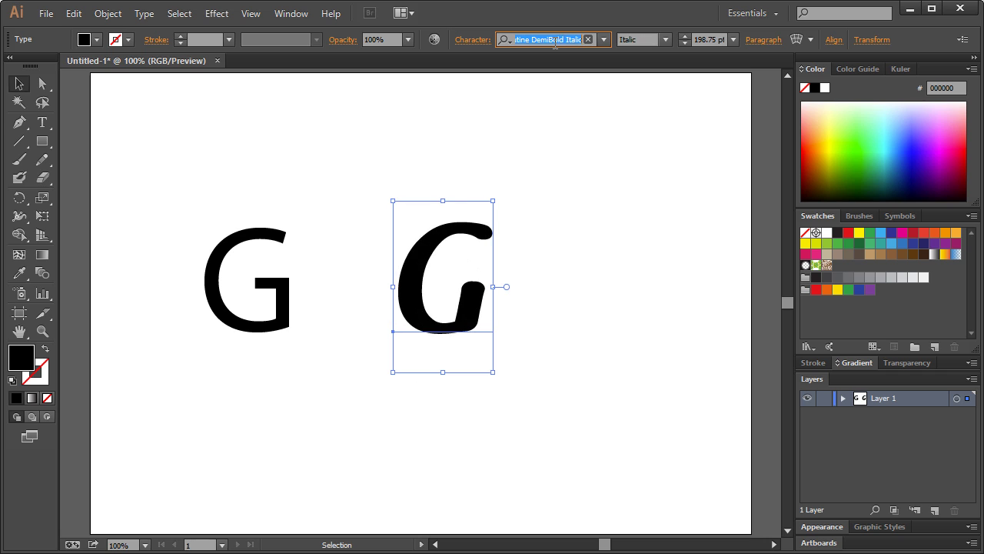
{"action": "key", "text": "Down"}
{"action": "key", "text": "Down"}
{"action": "key", "text": "Down"}
{"action": "key", "text": "Down"}
{"action": "key", "text": "Down"}
{"action": "key", "text": "Down"}
{"action": "key", "text": "Down"}
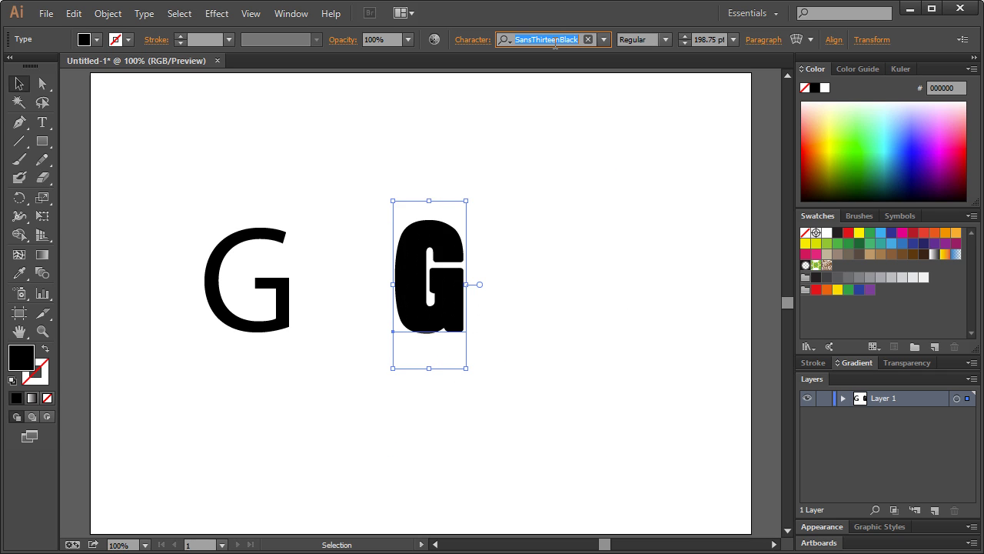
{"action": "key", "text": "Down"}
{"action": "key", "text": "Down"}
{"action": "key", "text": "Down"}
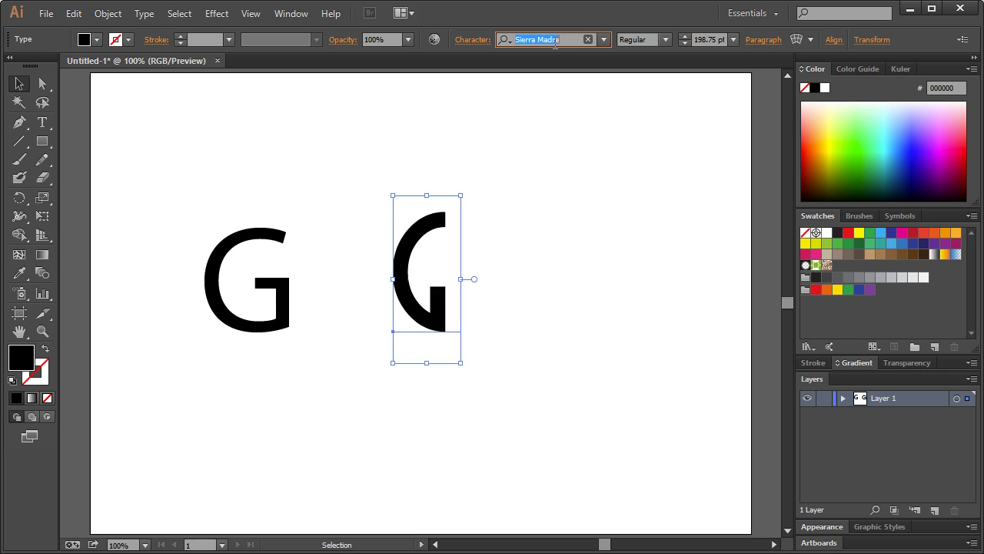
{"action": "key", "text": "Down"}
{"action": "key", "text": "Down"}
{"action": "key", "text": "Down"}
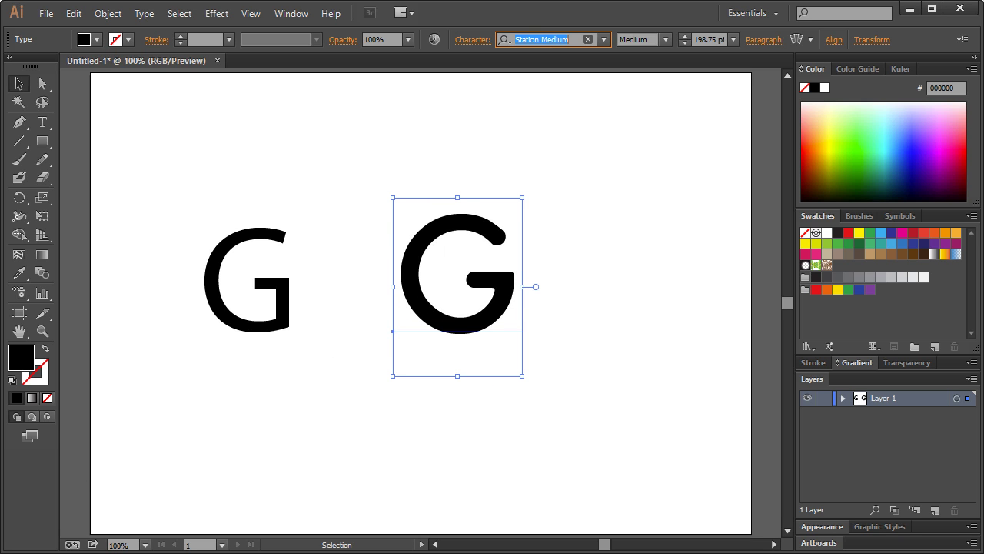
Bring the browser to the front and enlarge its window to fill the screen
{"action": "left_click", "coordinate": [230, 553]}
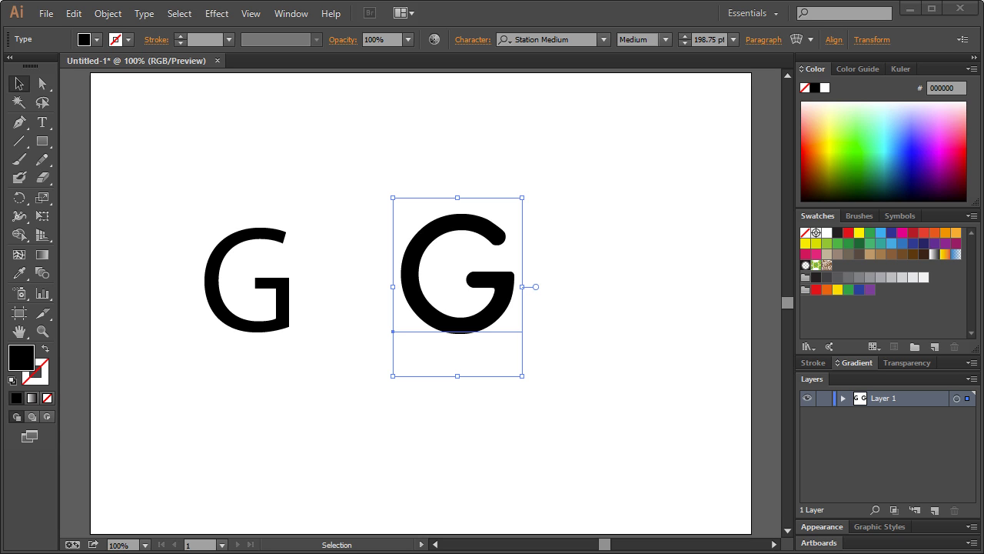
{"action": "key", "text": "alt+Tab"}
{"action": "left_click_drag", "start_coordinate": [319, 101], "coordinate": [250, 21]}
{"action": "left_click_drag", "start_coordinate": [821, 460], "coordinate": [981, 549]}
Search Google Images for 'grape', scroll the results, then minimize the browser
{"action": "left_click", "coordinate": [354, 51]}
{"action": "left_click", "coordinate": [329, 309]}
{"action": "type", "text": "grape"}
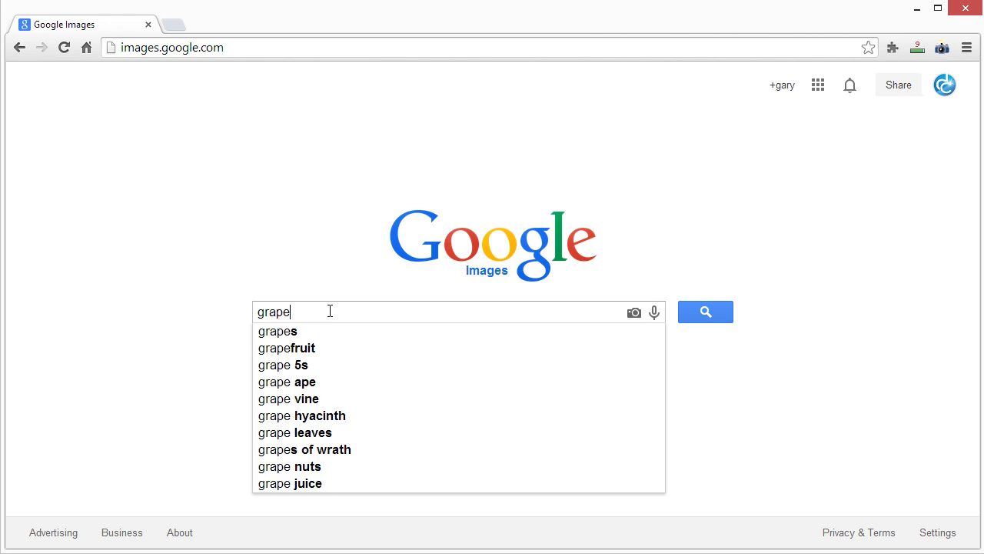
{"action": "key", "text": "Return"}
{"action": "scroll", "coordinate": [430, 307], "scroll_direction": "down", "scroll_amount": 3}
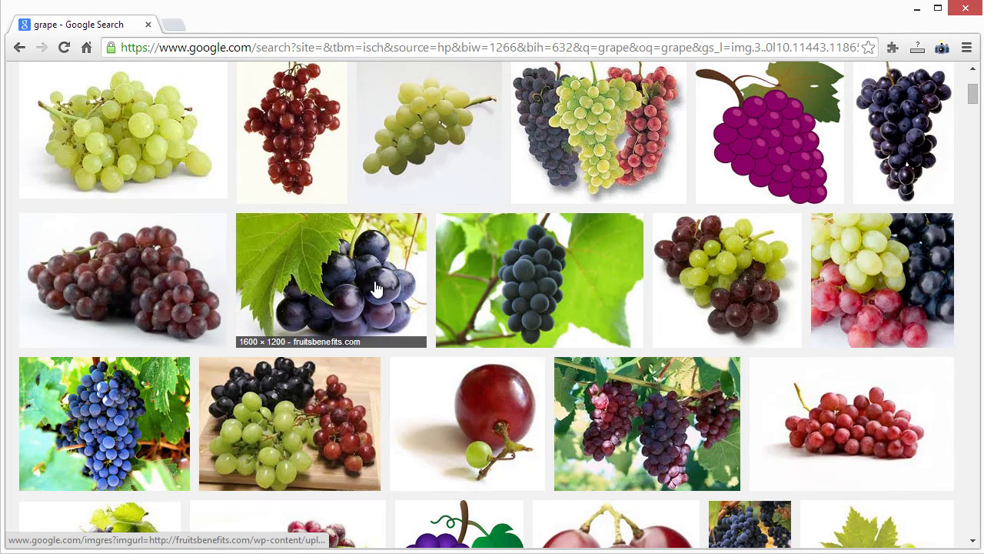
{"action": "scroll", "coordinate": [423, 289], "scroll_direction": "down", "scroll_amount": 3}
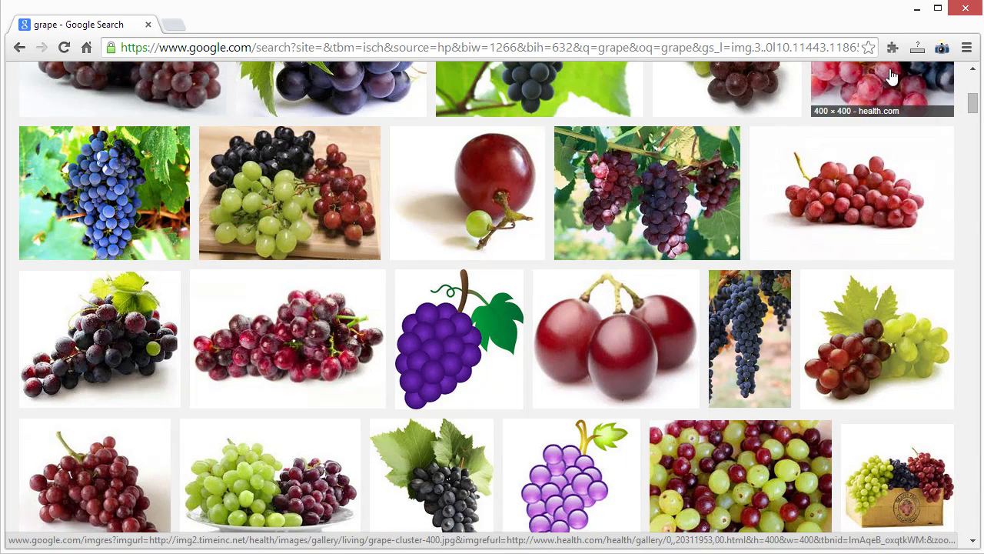
{"action": "left_click", "coordinate": [918, 8]}
Delete the left Myriad Pro G, keeping only the Station Medium copy
{"action": "left_click", "coordinate": [584, 226]}
{"action": "left_click", "coordinate": [503, 301]}
{"action": "left_click", "coordinate": [362, 279]}
{"action": "key", "text": "t"}
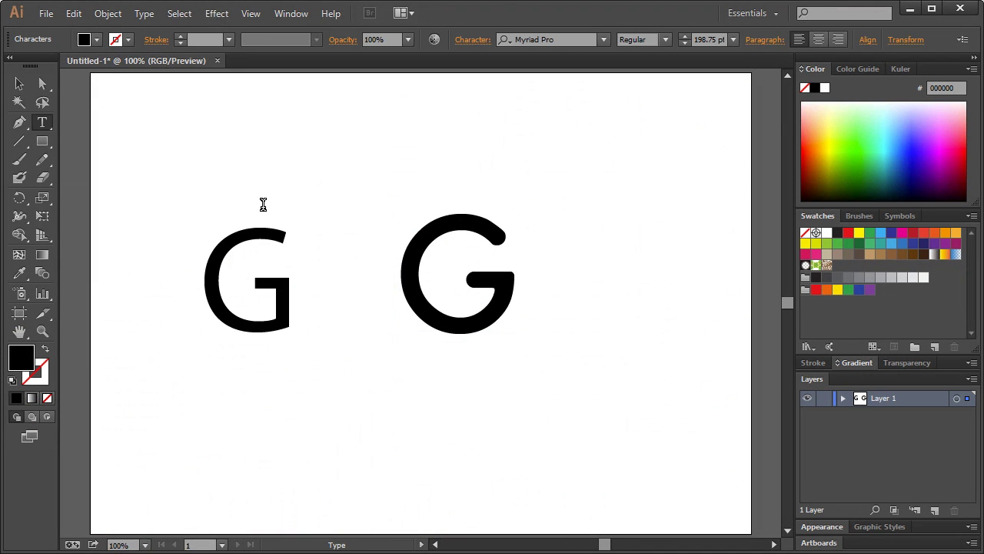
{"action": "left_click", "coordinate": [296, 295]}
{"action": "key", "text": "Escape"}
{"action": "key", "text": "Delete"}
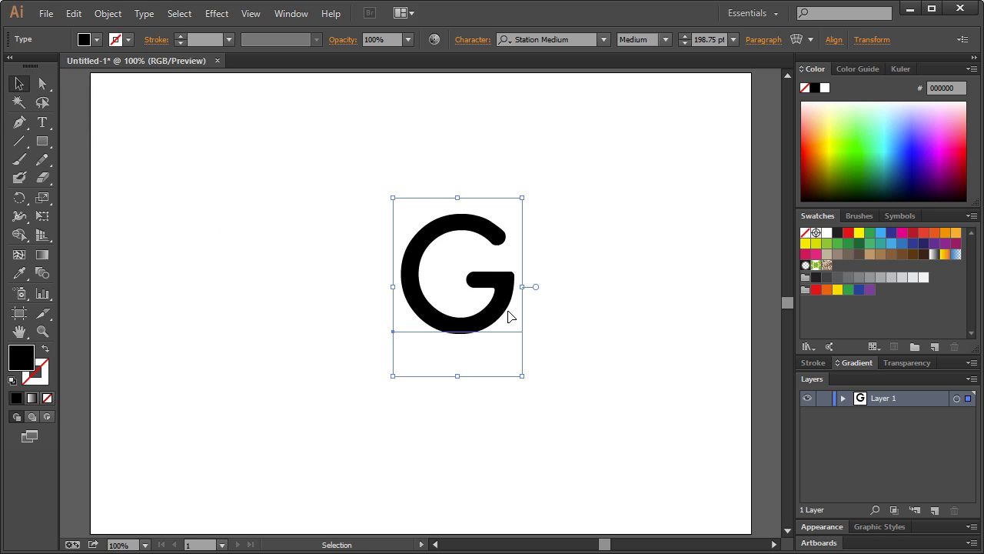
Move the Station Medium G to the left side of the artboard
{"action": "left_click_drag", "start_coordinate": [510, 312], "coordinate": [454, 346]}
{"action": "left_click", "coordinate": [536, 300]}
{"action": "left_click", "coordinate": [444, 316]}
{"action": "left_click", "coordinate": [513, 291]}
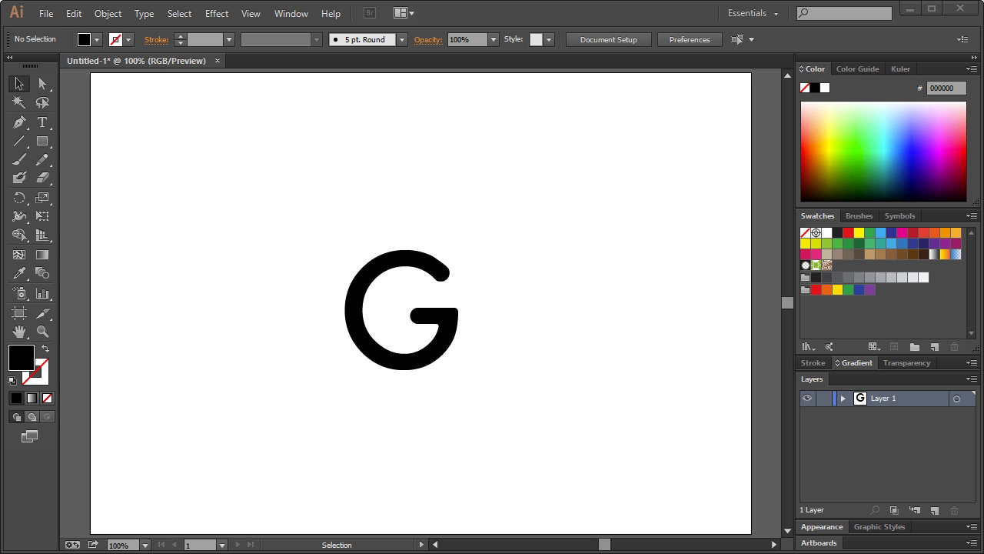
{"action": "left_click", "coordinate": [422, 289]}
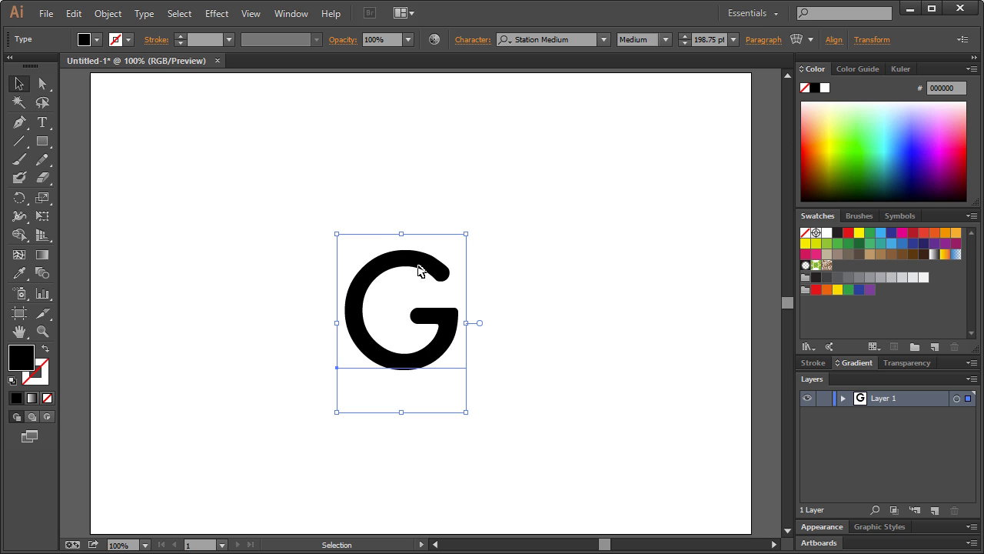
{"action": "left_click_drag", "start_coordinate": [419, 269], "coordinate": [296, 269]}
{"action": "left_click", "coordinate": [294, 196]}
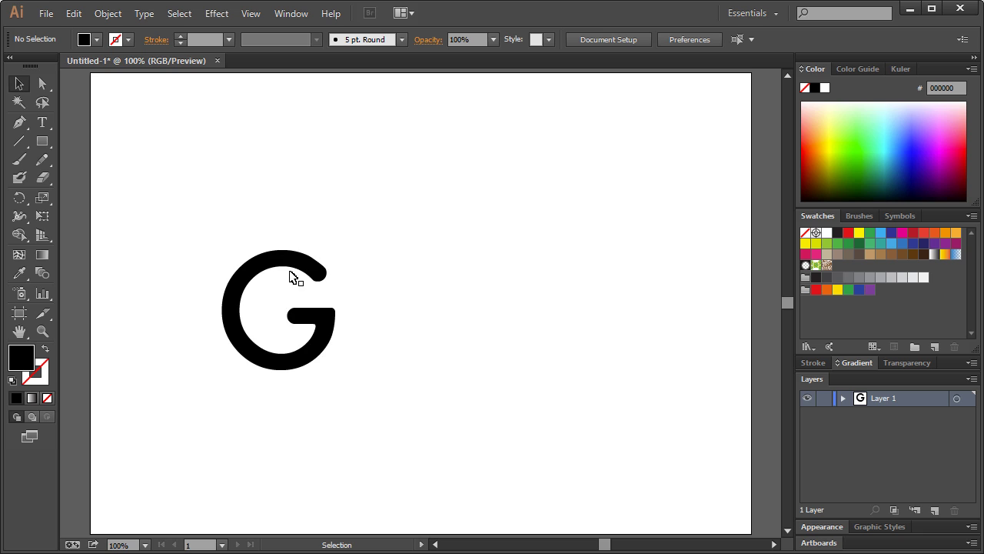
{"action": "left_click_drag", "start_coordinate": [42, 142], "coordinate": [84, 177]}
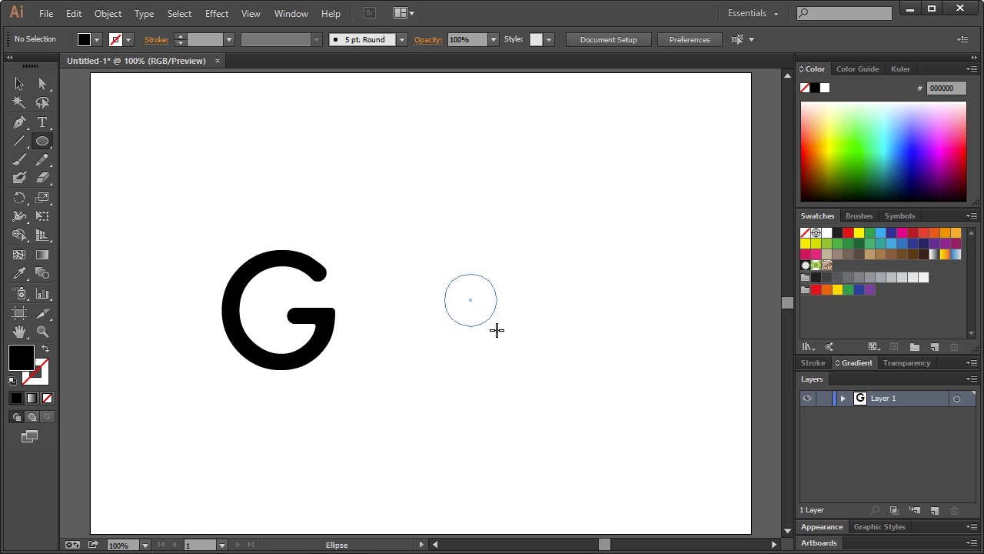
Draw a circle right of the G with no fill and a black stroke
{"action": "left_click_drag", "start_coordinate": [499, 336], "coordinate": [527, 356]}
{"action": "left_click", "coordinate": [18, 83]}
{"action": "left_click_drag", "start_coordinate": [482, 325], "coordinate": [487, 334]}
{"action": "left_click", "coordinate": [91, 45]}
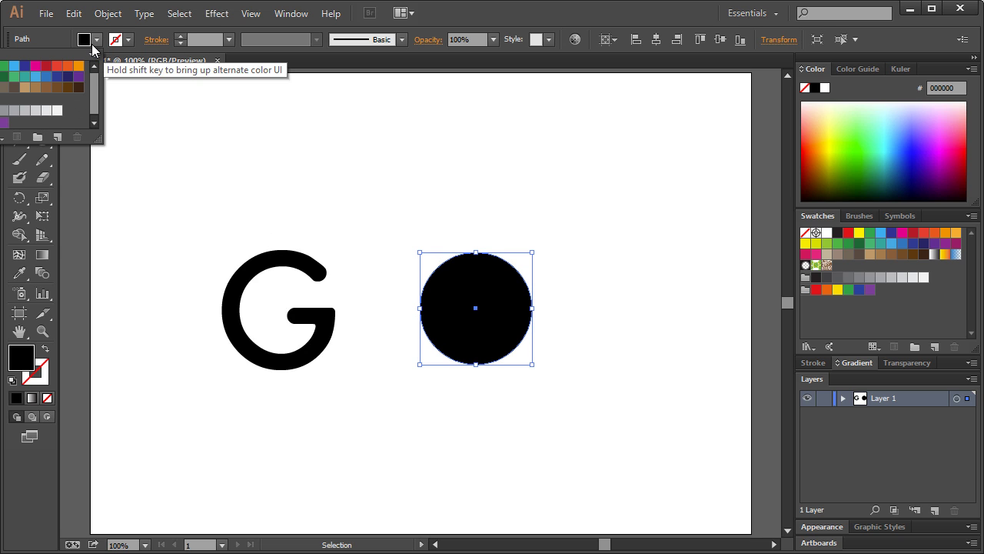
{"action": "left_click", "coordinate": [1, 66]}
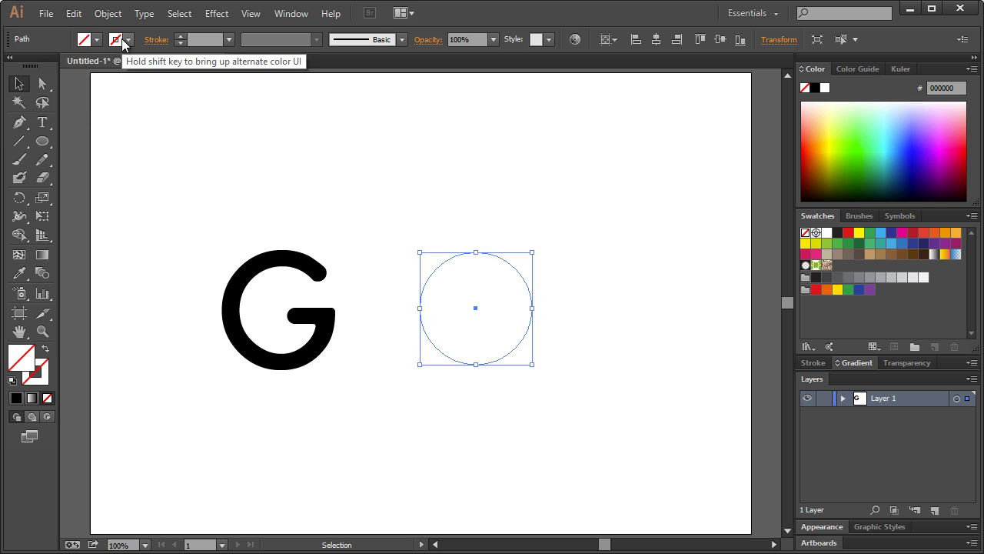
{"action": "left_click", "coordinate": [128, 39]}
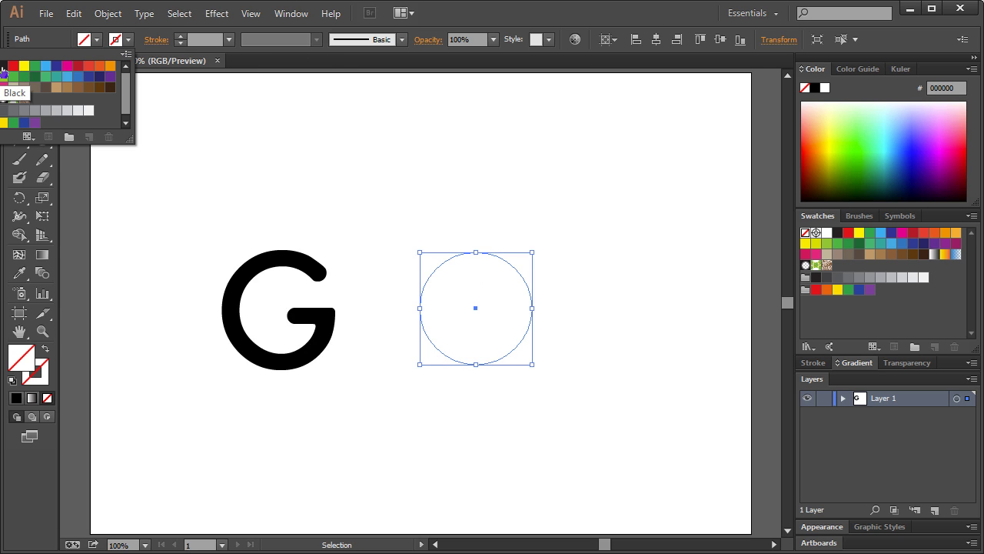
{"action": "left_click", "coordinate": [2, 68]}
Raise the circle's stroke weight to 21 pt, keeping its centre unfilled
{"action": "left_click", "coordinate": [175, 35]}
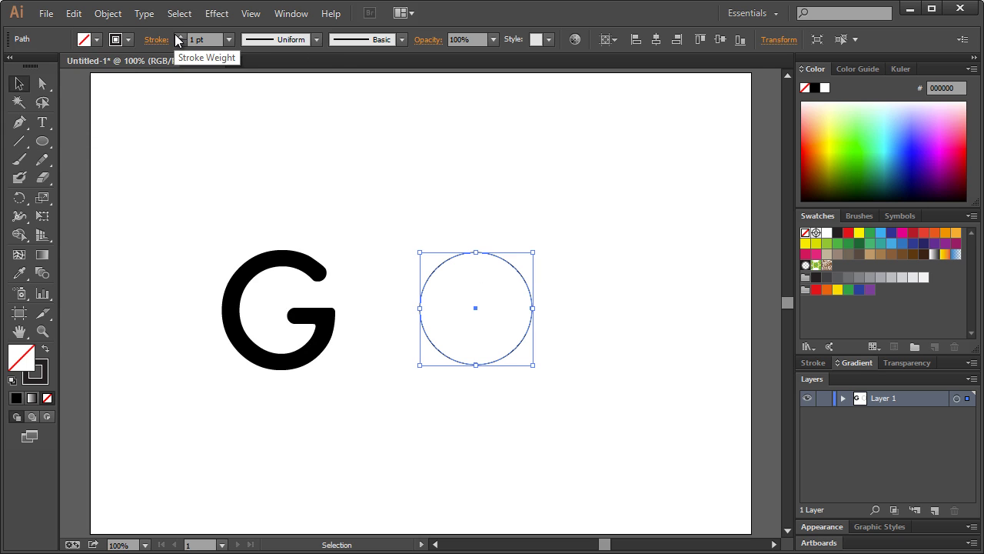
{"action": "left_click", "coordinate": [175, 34]}
{"action": "left_click", "coordinate": [175, 34]}
{"action": "left_click", "coordinate": [175, 35]}
{"action": "left_click", "coordinate": [176, 34]}
{"action": "left_click", "coordinate": [175, 34]}
{"action": "left_click", "coordinate": [175, 35]}
{"action": "left_click", "coordinate": [175, 34]}
{"action": "left_click", "coordinate": [175, 35]}
{"action": "left_click", "coordinate": [176, 35]}
{"action": "left_click", "coordinate": [175, 35]}
{"action": "left_click", "coordinate": [175, 35]}
{"action": "left_click", "coordinate": [175, 35]}
{"action": "left_click", "coordinate": [176, 35]}
{"action": "left_click", "coordinate": [175, 35]}
{"action": "left_click", "coordinate": [498, 241]}
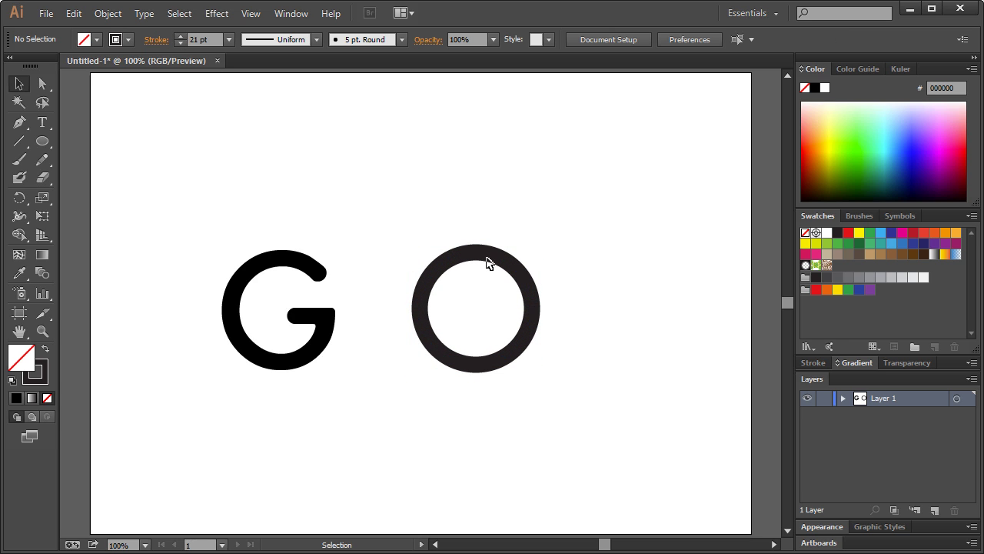
{"action": "left_click", "coordinate": [475, 258]}
{"action": "left_click", "coordinate": [815, 232]}
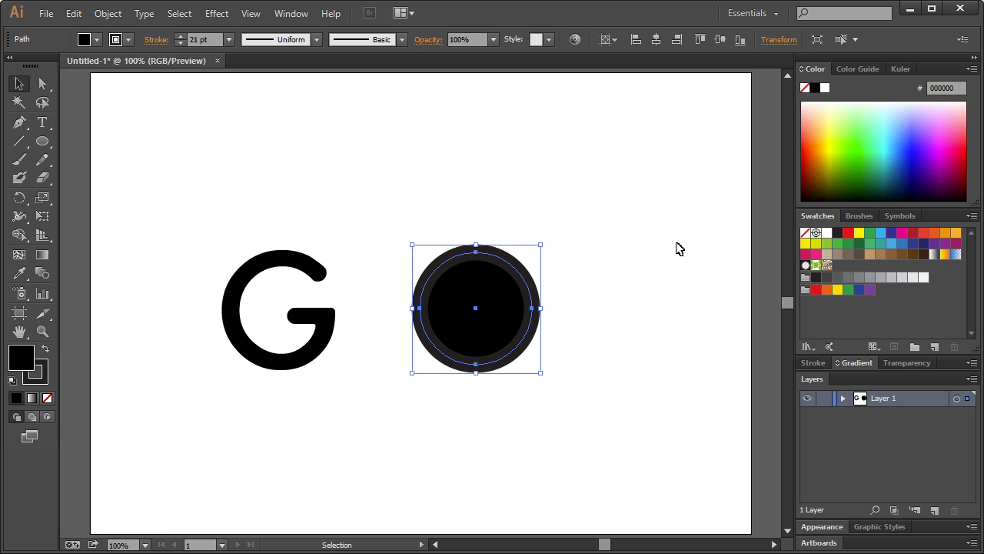
{"action": "key", "text": "slash"}
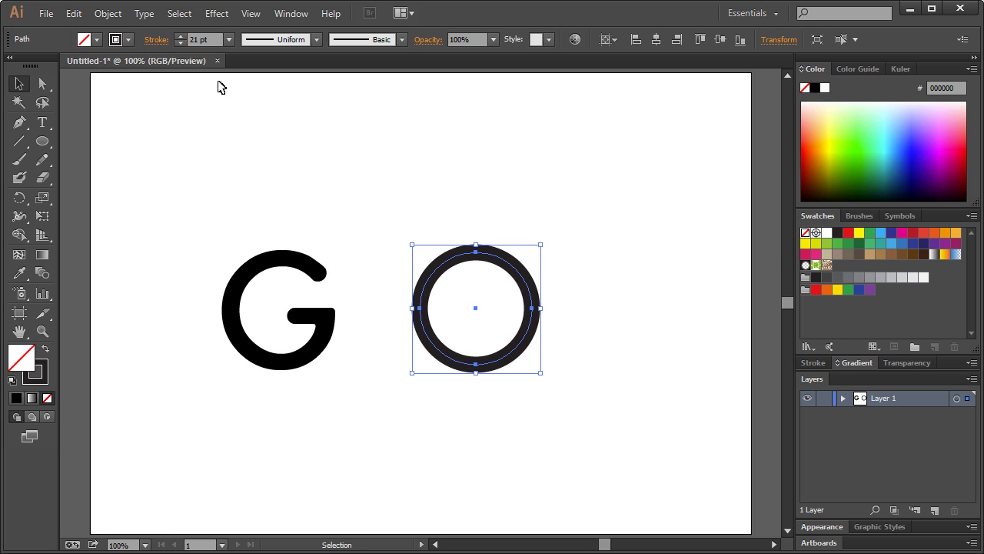
Set the ring's stroke colour to pure black, hex 000000, in the Color panel
{"action": "left_click", "coordinate": [853, 362]}
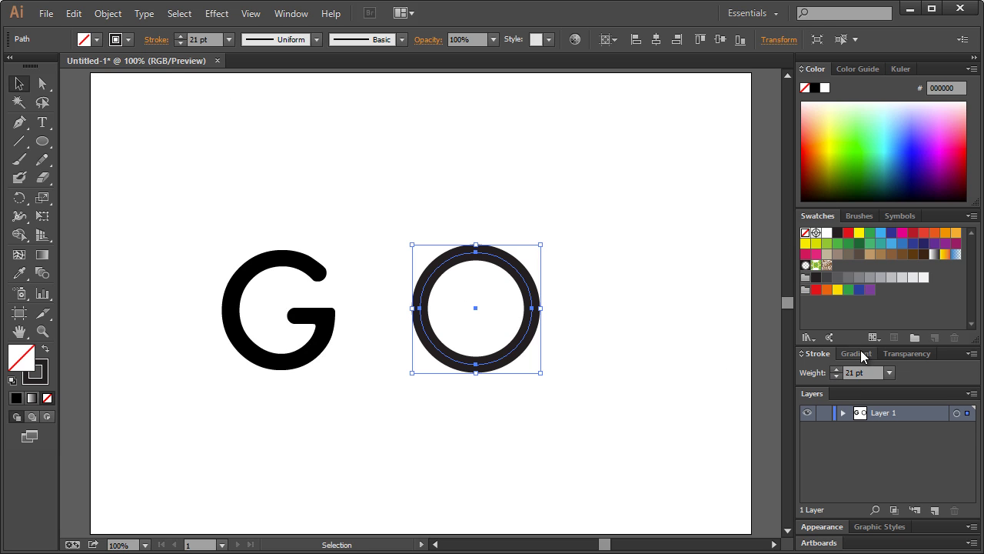
{"action": "left_click", "coordinate": [816, 384]}
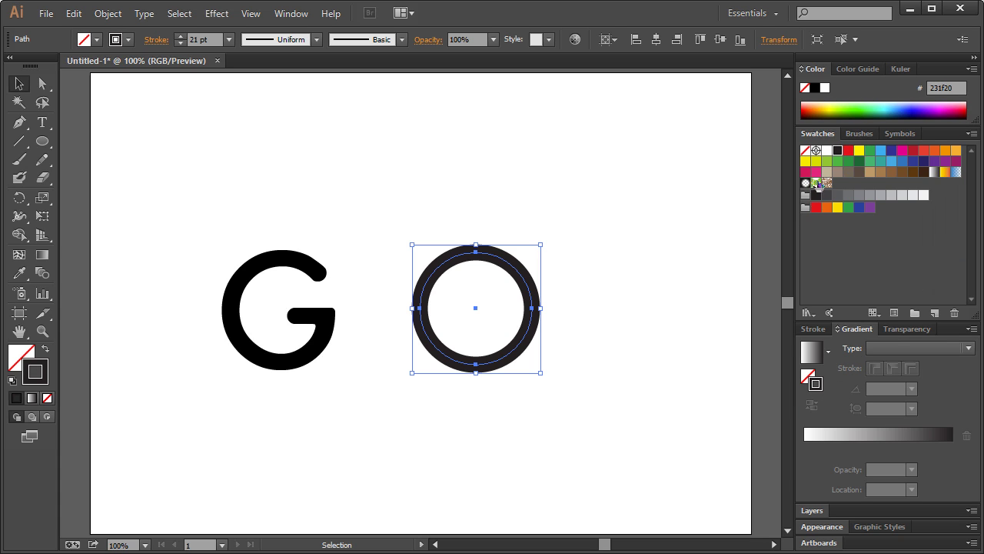
{"action": "left_click", "coordinate": [858, 117]}
{"action": "left_click", "coordinate": [46, 14]}
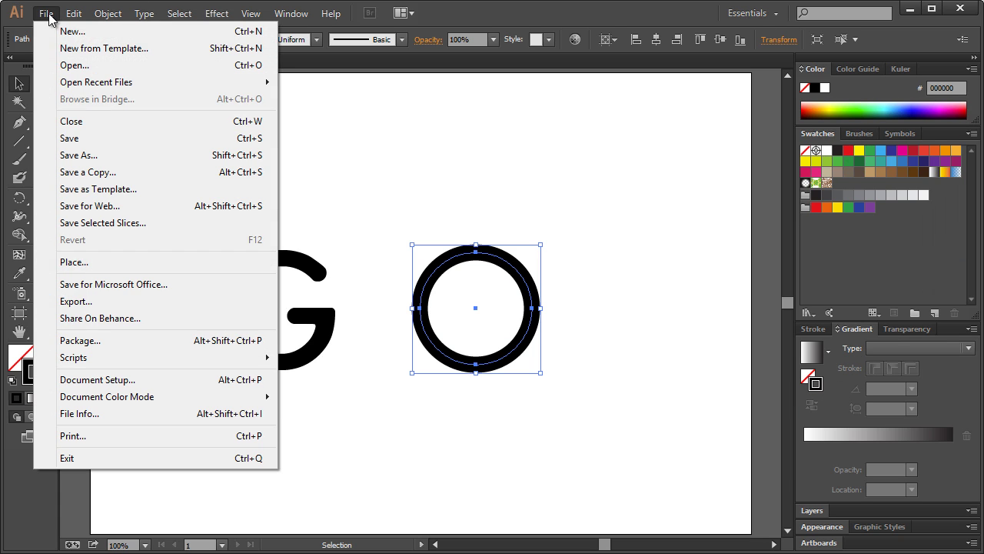
{"action": "mouse_move", "coordinate": [151, 402]}
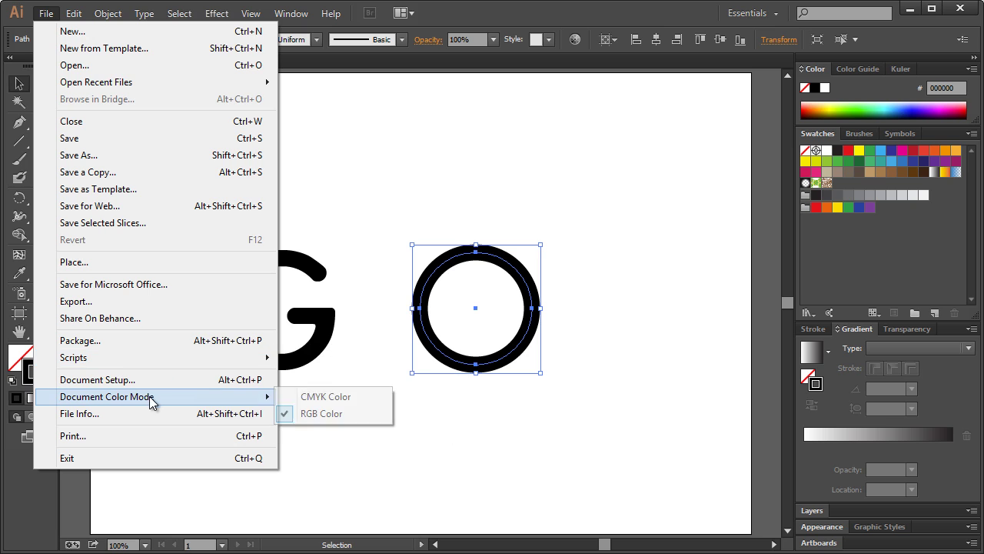
{"action": "left_click", "coordinate": [439, 169]}
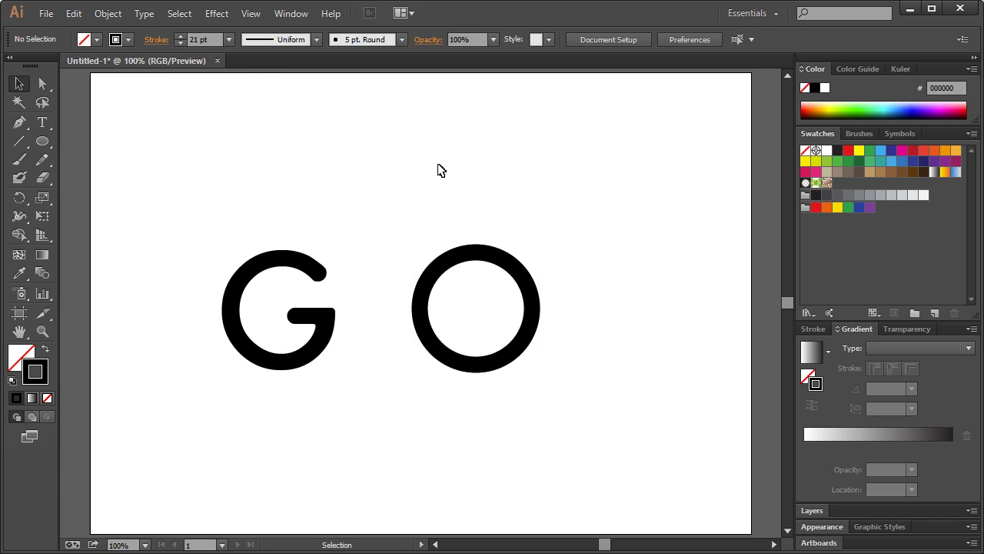
{"action": "left_click", "coordinate": [513, 272]}
{"action": "left_click", "coordinate": [515, 192]}
{"action": "left_click", "coordinate": [523, 309]}
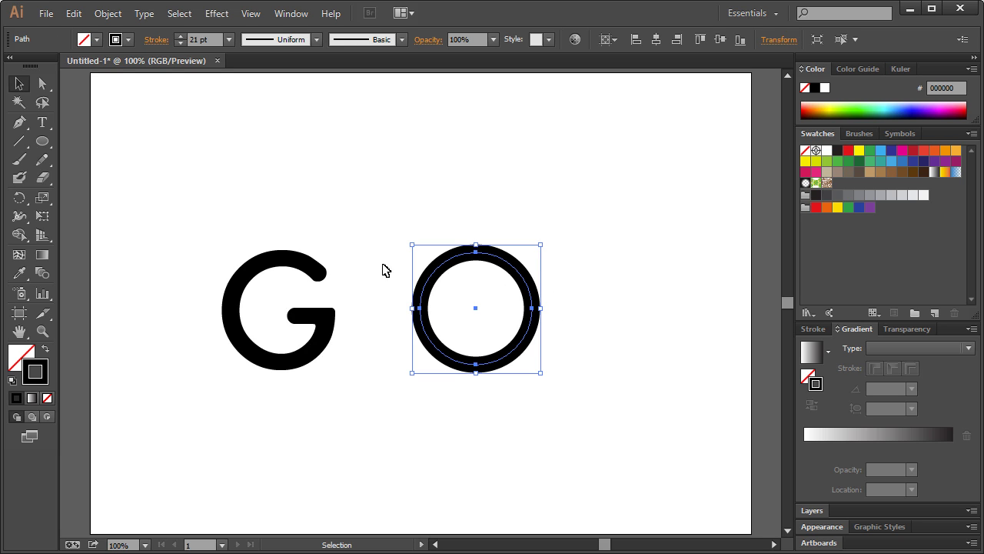
Add anchor points along the ring's upper-right arc with the Add Anchor Point Tool
{"action": "left_click", "coordinate": [20, 123]}
{"action": "left_click", "coordinate": [73, 141]}
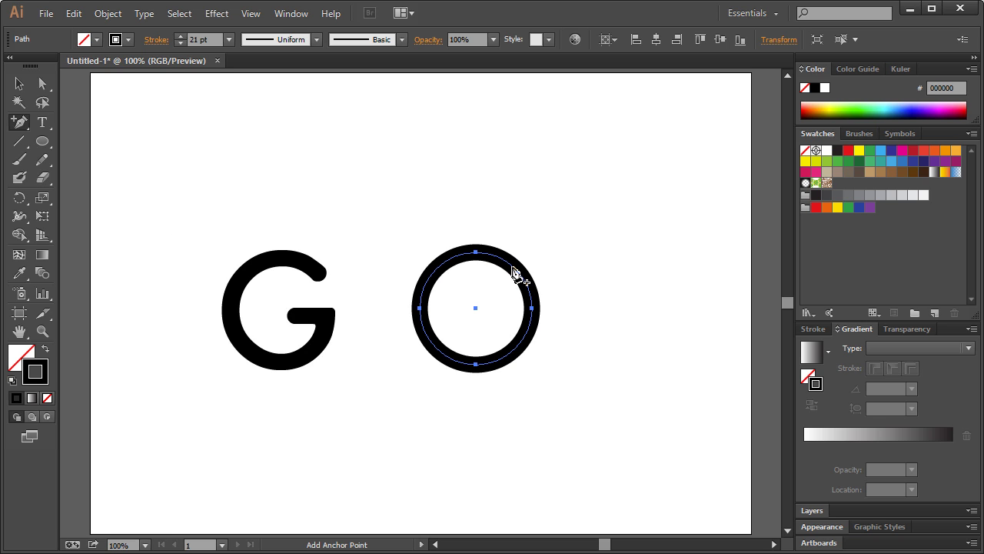
{"action": "left_click", "coordinate": [512, 266]}
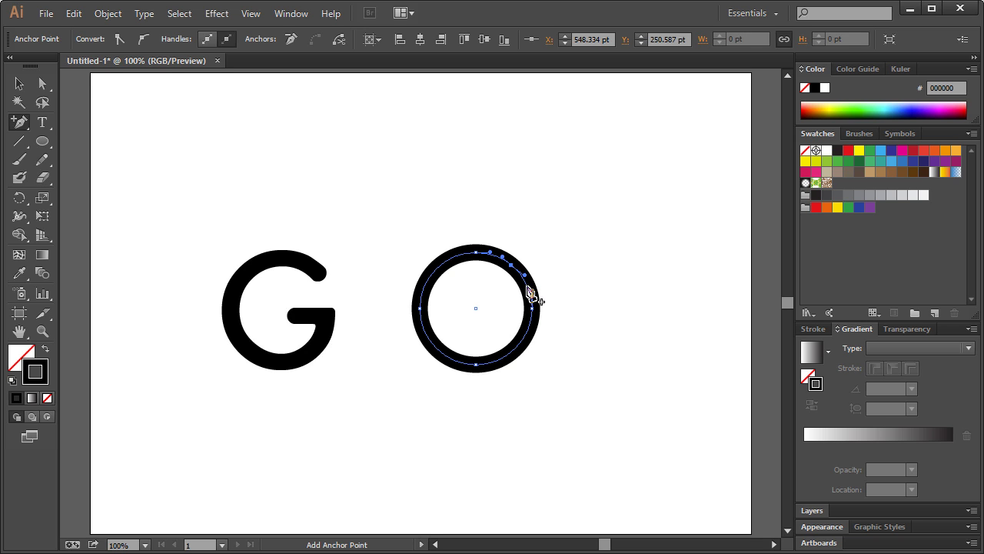
{"action": "left_click", "coordinate": [528, 287]}
{"action": "left_click", "coordinate": [43, 83]}
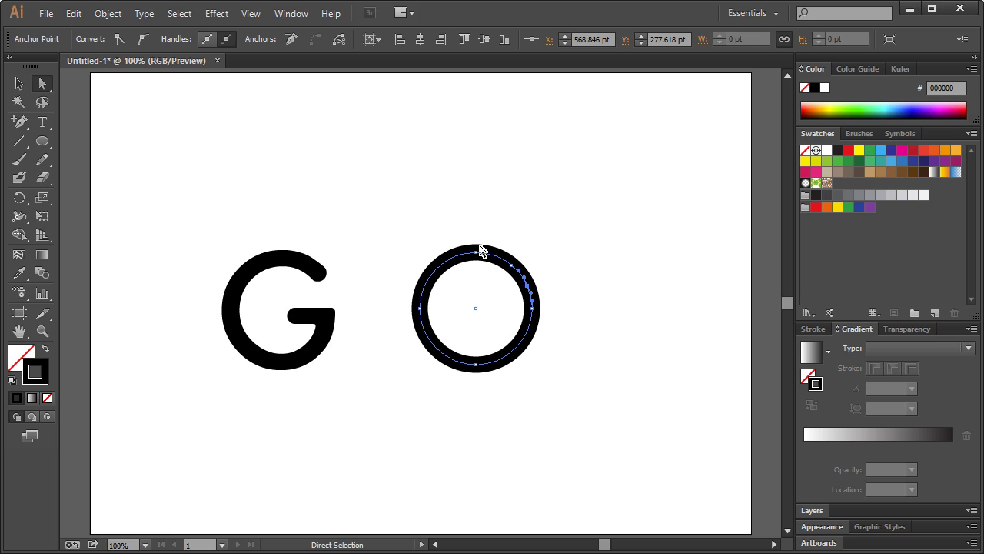
{"action": "left_click", "coordinate": [18, 122]}
{"action": "left_click", "coordinate": [524, 279]}
Select the new upper-right points with Direct Selection and delete them to open a gap
{"action": "left_click", "coordinate": [519, 272]}
{"action": "left_click", "coordinate": [43, 83]}
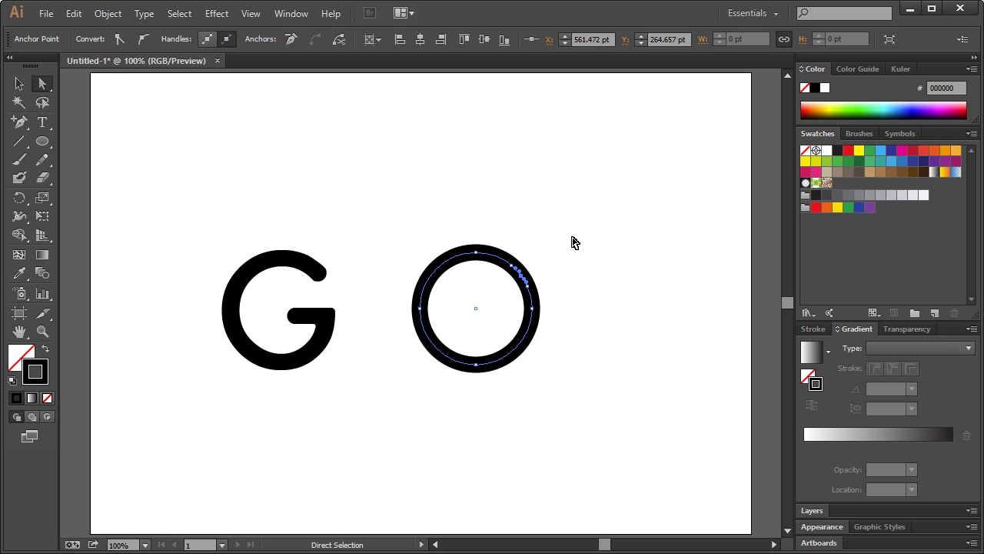
{"action": "key", "text": "Delete"}
{"action": "left_click", "coordinate": [18, 83]}
{"action": "left_click", "coordinate": [492, 211]}
{"action": "left_click", "coordinate": [515, 272]}
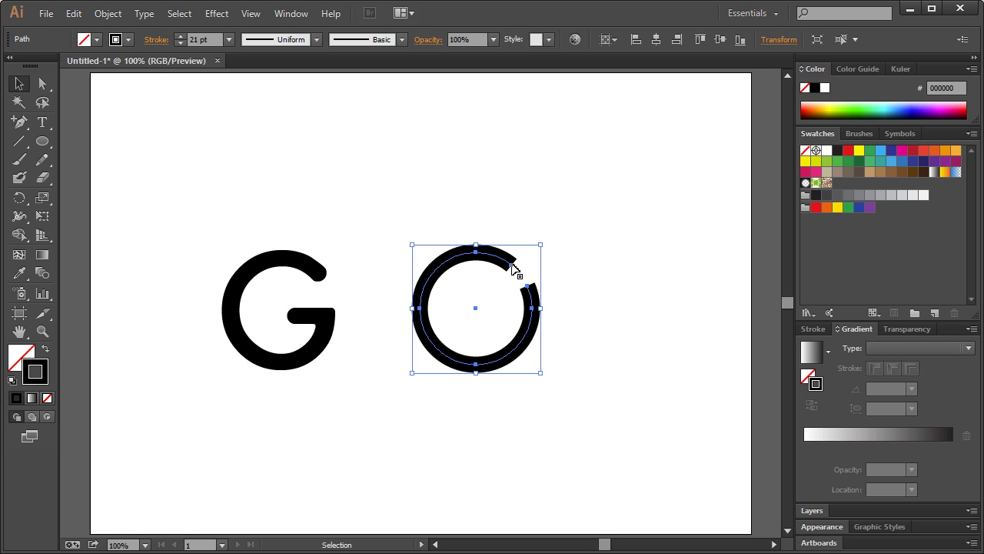
Give the ring's stroke Round Cap ends and zoom in around the open ring
{"action": "left_click", "coordinate": [128, 39]}
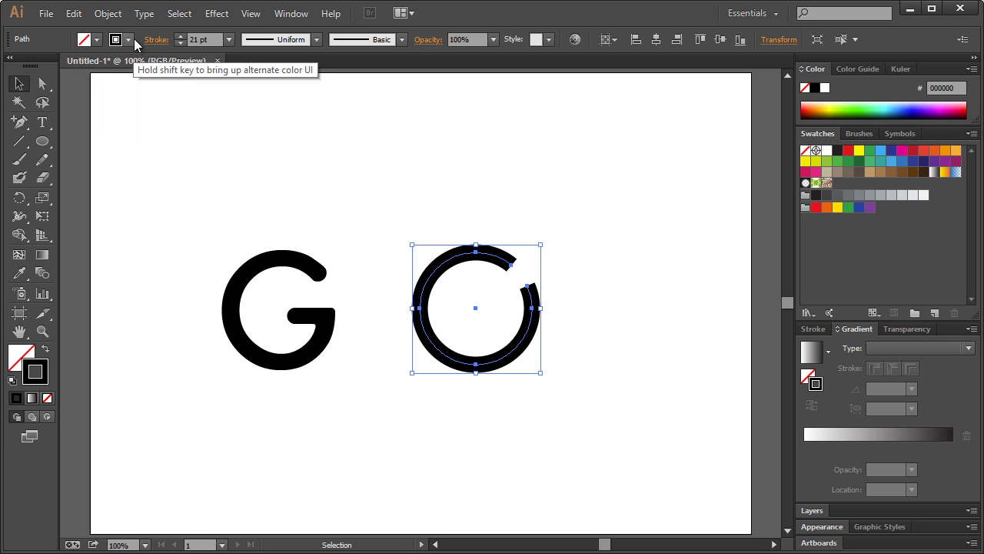
{"action": "left_click", "coordinate": [156, 40]}
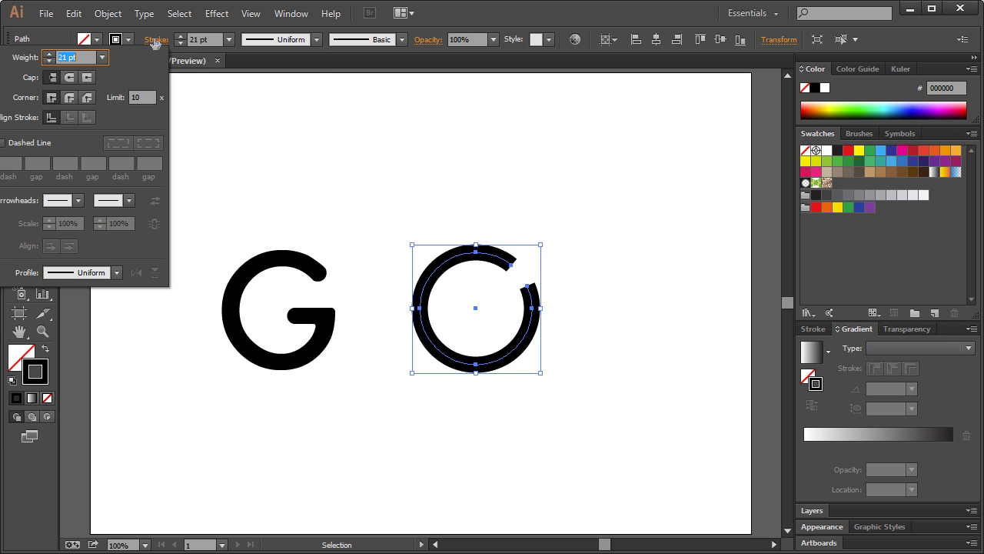
{"action": "left_click", "coordinate": [69, 77]}
{"action": "left_click", "coordinate": [543, 297]}
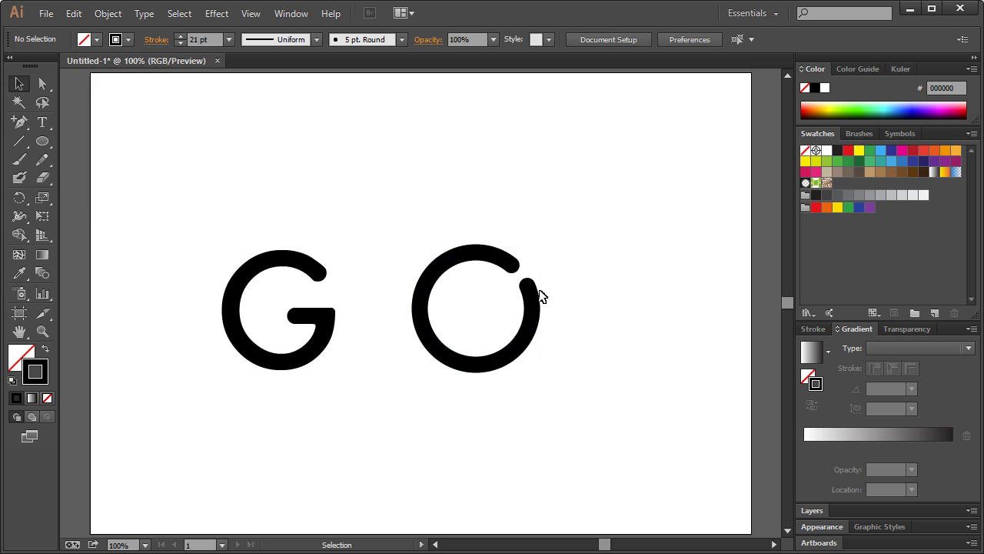
{"action": "left_click", "coordinate": [36, 330]}
{"action": "left_click_drag", "start_coordinate": [357, 171], "coordinate": [636, 416]}
{"action": "left_click", "coordinate": [19, 84]}
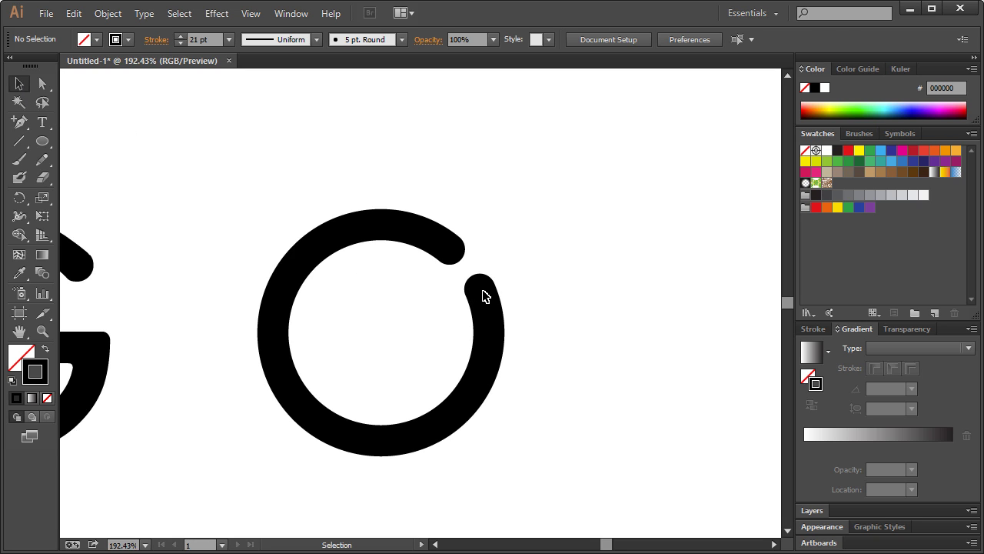
Continue the path from the lower gap end with a diagonal bar into the ring's centre
{"action": "left_click", "coordinate": [479, 291]}
{"action": "left_click", "coordinate": [19, 121]}
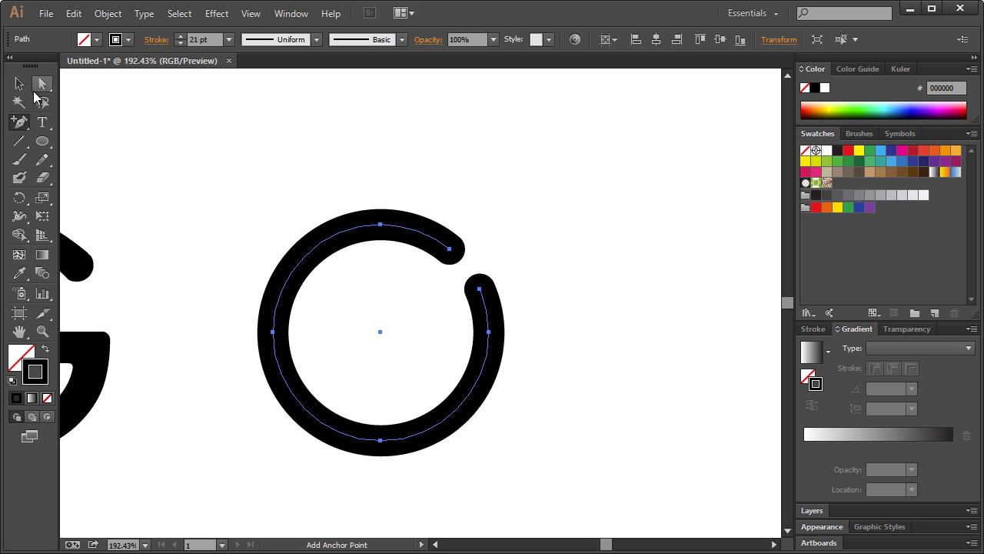
{"action": "left_click", "coordinate": [43, 83]}
{"action": "left_click", "coordinate": [479, 288]}
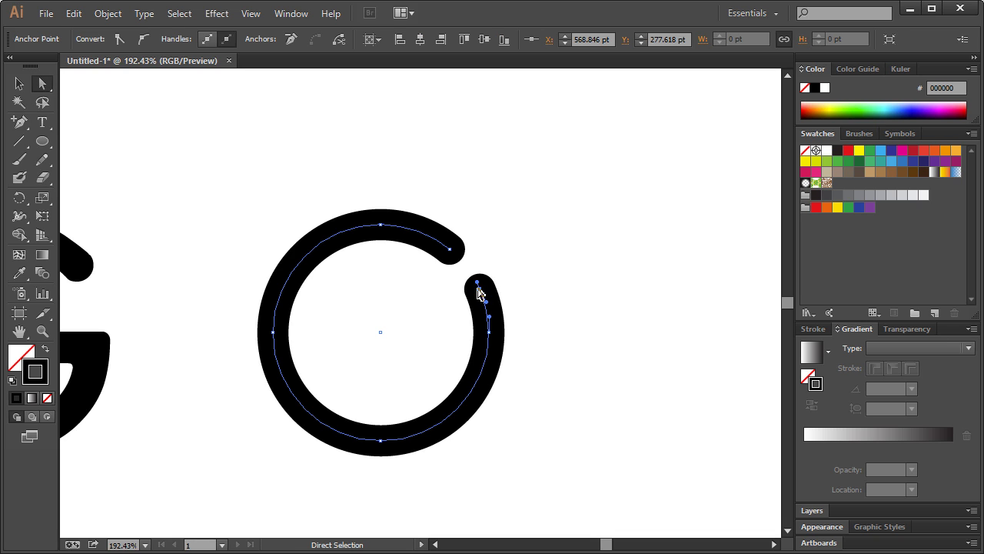
{"action": "left_click_drag", "start_coordinate": [19, 123], "coordinate": [48, 124]}
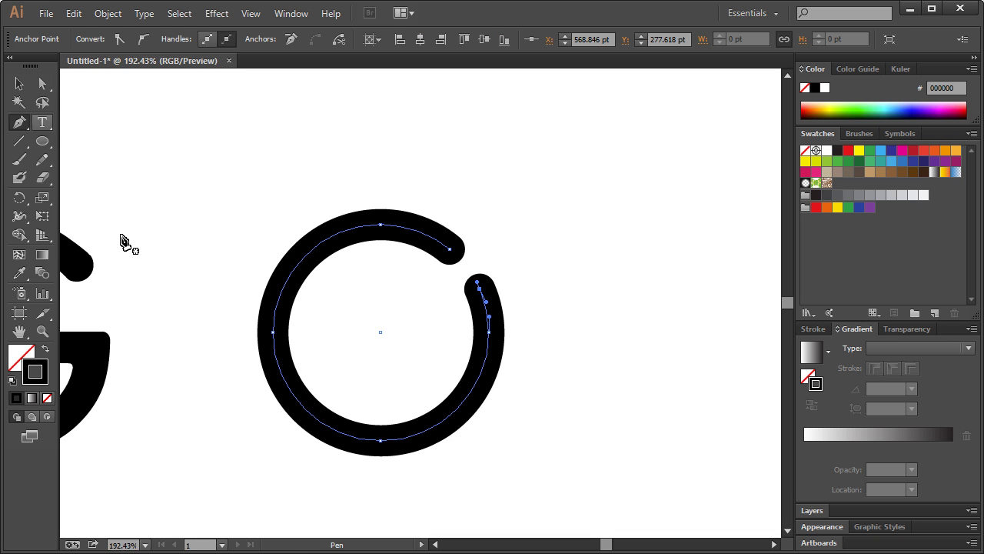
{"action": "left_click", "coordinate": [479, 290]}
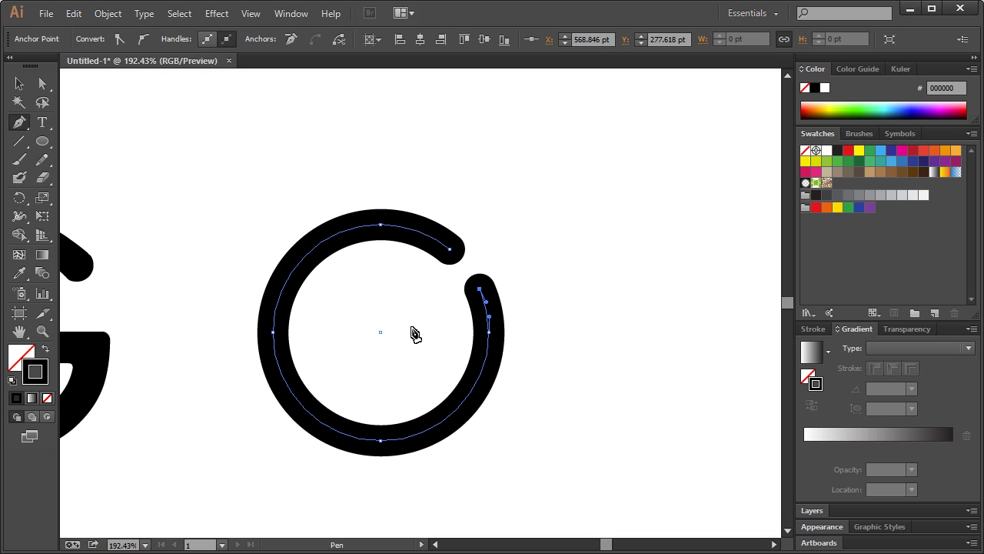
{"action": "left_click", "coordinate": [411, 336]}
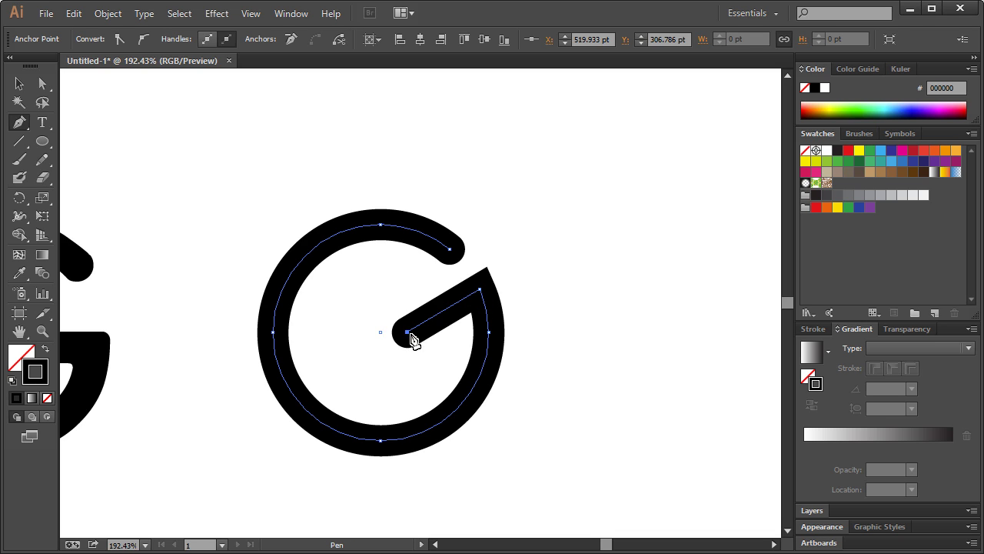
{"action": "key", "text": "ctrl+z"}
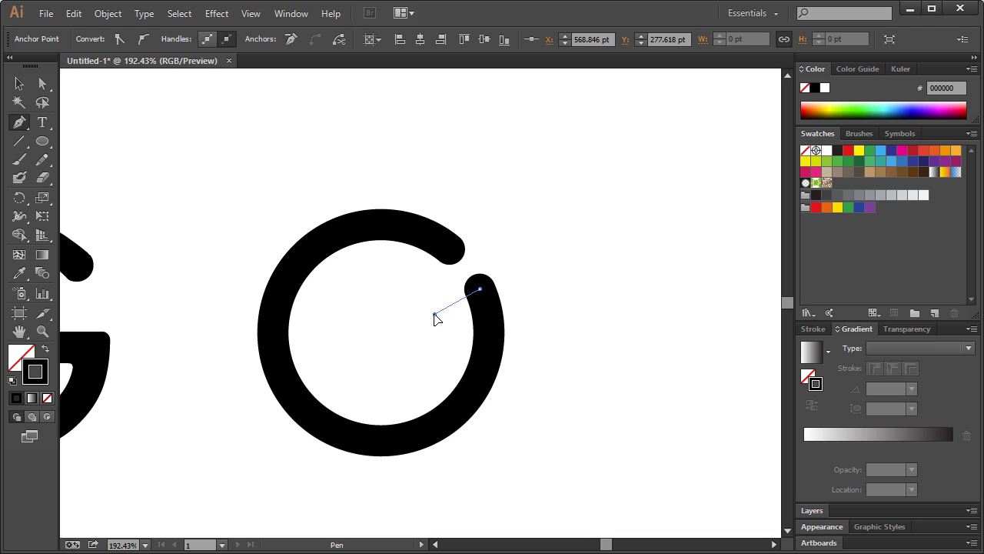
{"action": "left_click", "coordinate": [433, 316]}
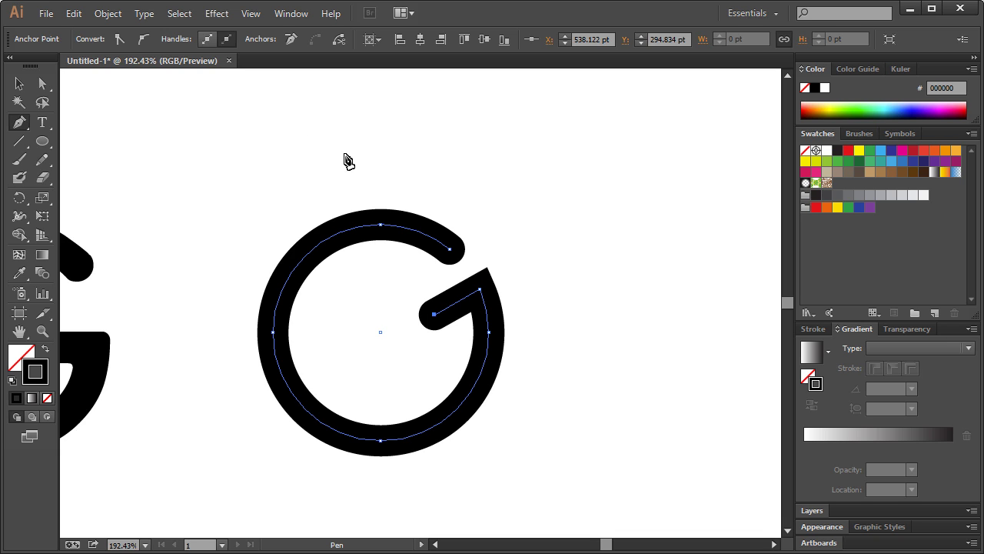
Zoom back to 100% and select the leftover G letter on the artboard
{"action": "left_click", "coordinate": [19, 84]}
{"action": "left_click", "coordinate": [223, 187]}
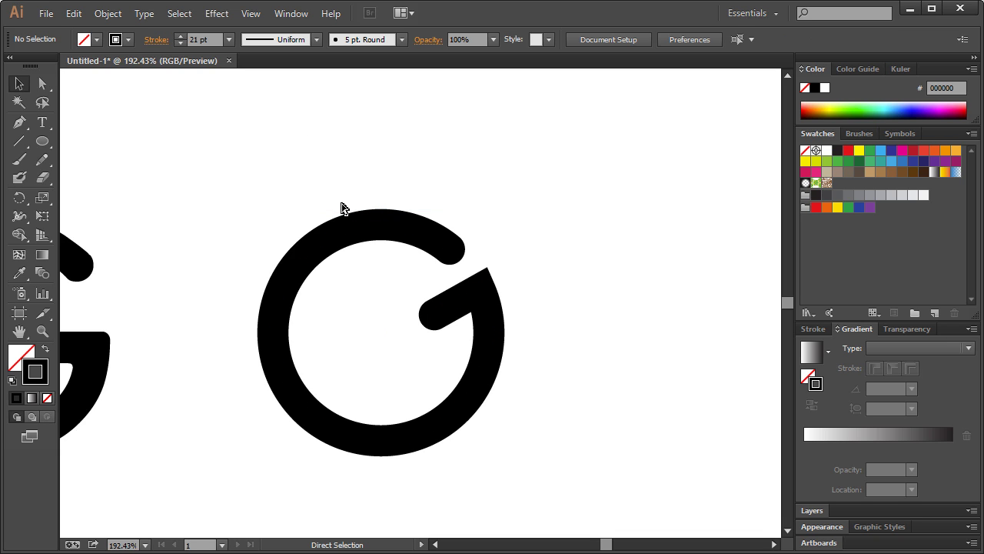
{"action": "key", "text": "ctrl+1"}
{"action": "left_click_drag", "start_coordinate": [417, 221], "coordinate": [514, 344]}
{"action": "left_click_drag", "start_coordinate": [242, 202], "coordinate": [336, 372]}
{"action": "key", "text": "Delete"}
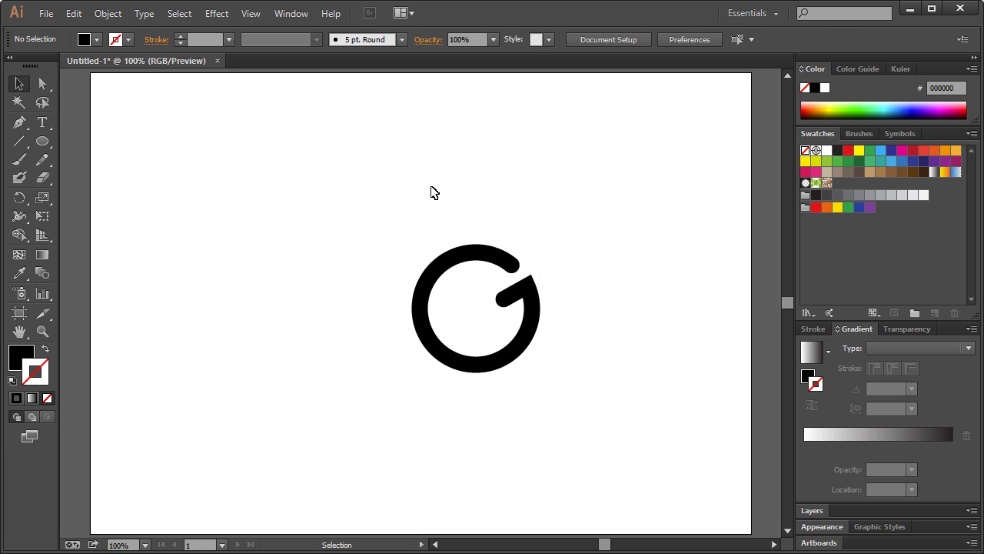
{"action": "left_click_drag", "start_coordinate": [430, 191], "coordinate": [562, 395]}
{"action": "left_click_drag", "start_coordinate": [529, 347], "coordinate": [341, 348]}
{"action": "left_click", "coordinate": [318, 170]}
{"action": "left_click", "coordinate": [343, 301]}
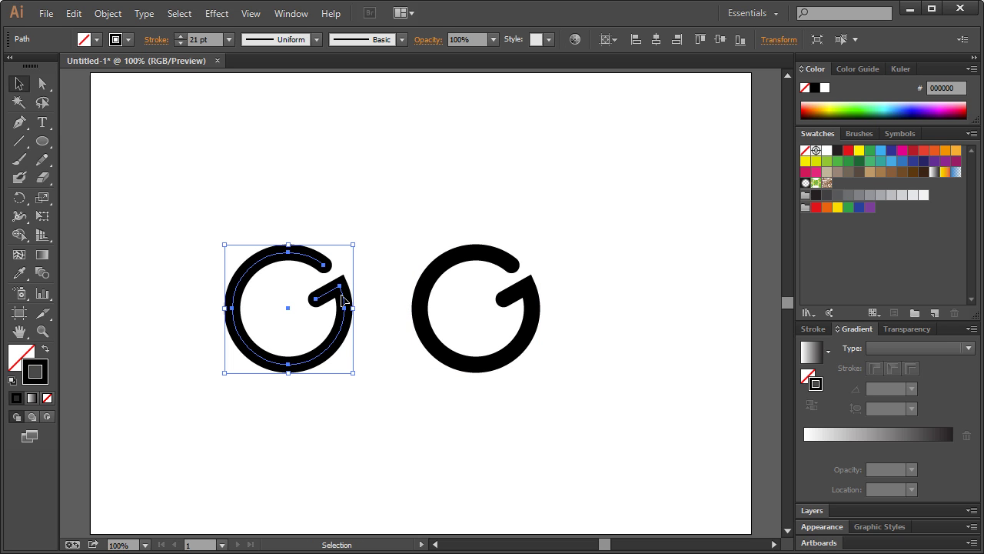
{"action": "left_click_drag", "start_coordinate": [358, 380], "coordinate": [387, 276]}
{"action": "left_click", "coordinate": [329, 193]}
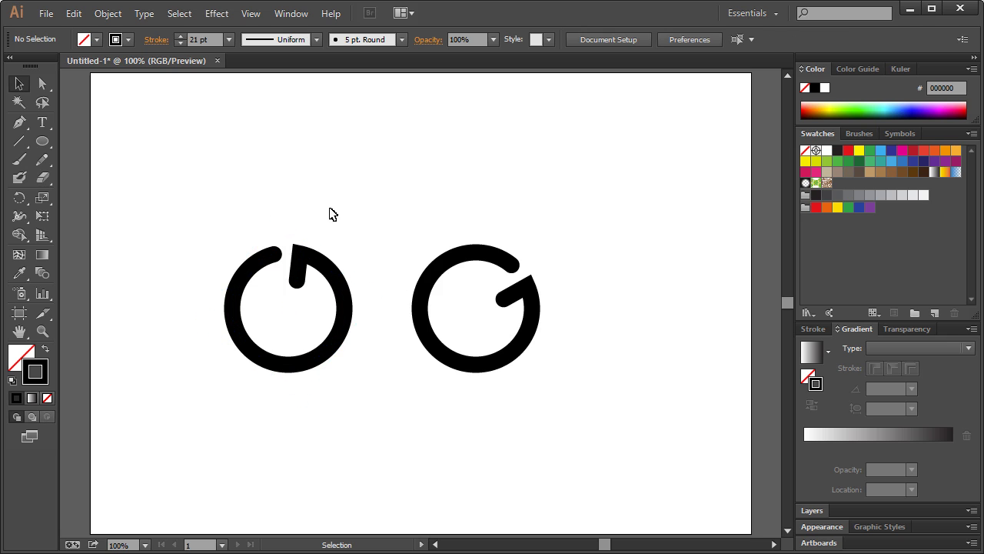
{"action": "left_click", "coordinate": [336, 333]}
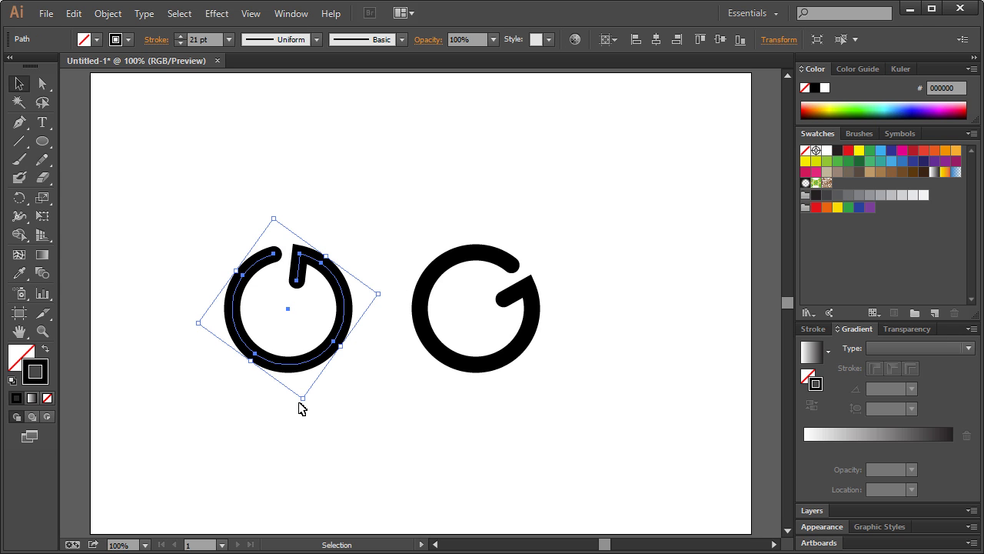
{"action": "left_click_drag", "start_coordinate": [300, 404], "coordinate": [328, 413]}
{"action": "left_click", "coordinate": [359, 404]}
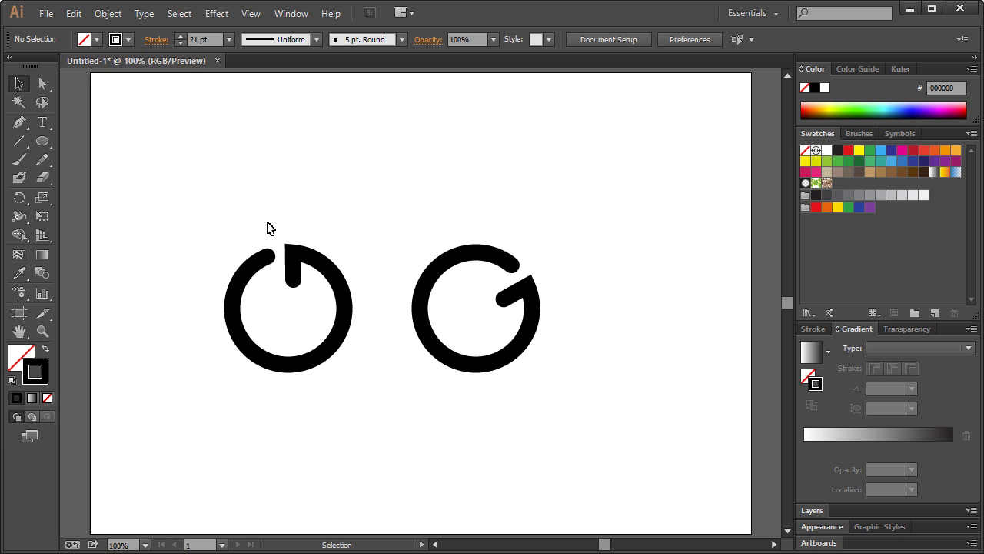
{"action": "left_click_drag", "start_coordinate": [215, 212], "coordinate": [343, 404]}
Delete the power-icon shape and move the G outline toward the left
{"action": "key", "text": "Delete"}
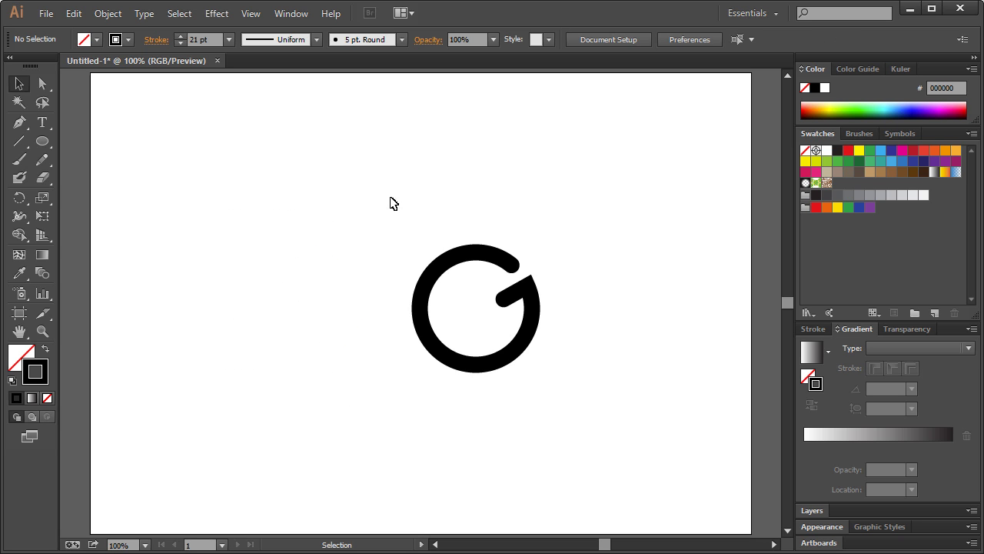
{"action": "left_click_drag", "start_coordinate": [380, 196], "coordinate": [322, 334]}
{"action": "left_click", "coordinate": [412, 301]}
{"action": "left_click", "coordinate": [324, 322]}
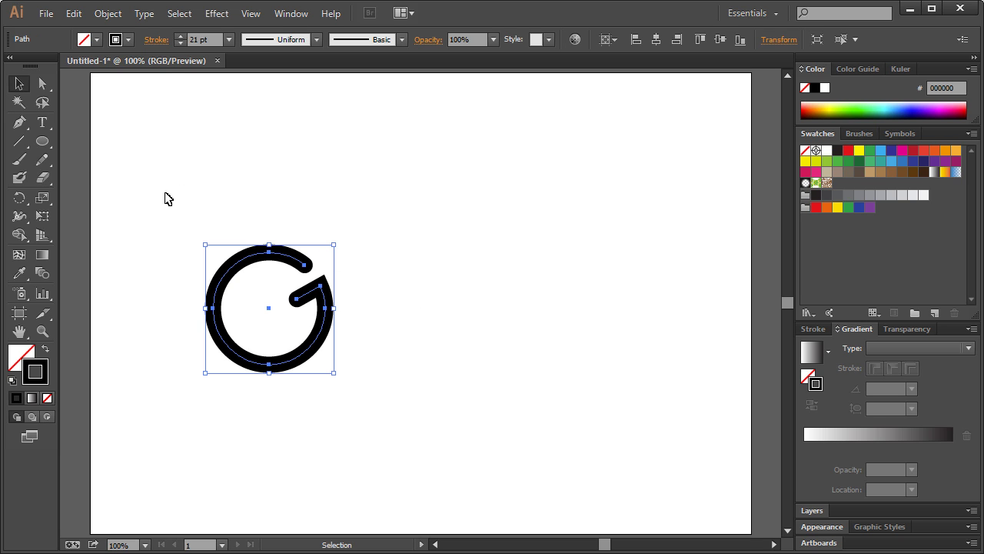
Extend the G's inner bar with a Pen-drawn curved tail sweeping right past the ring
{"action": "left_click", "coordinate": [19, 123]}
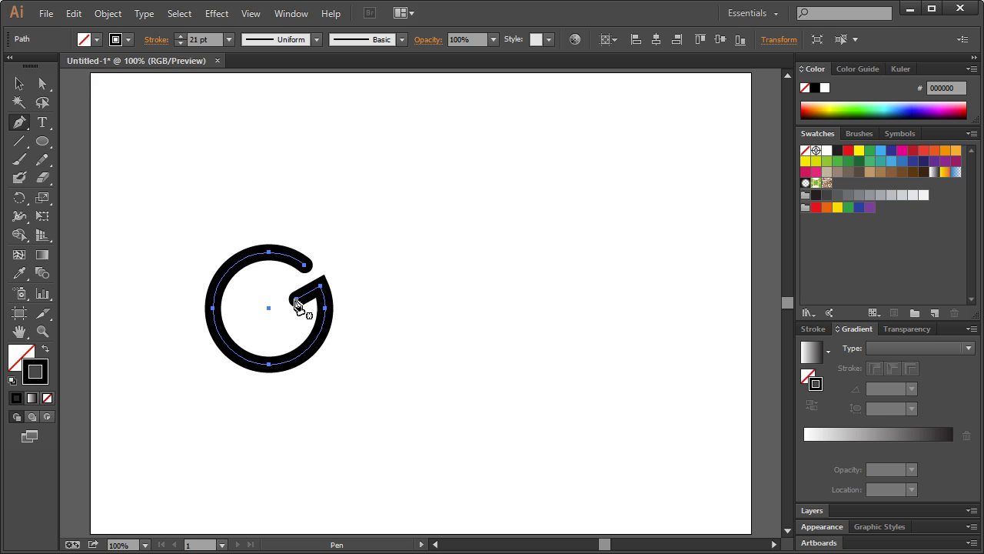
{"action": "left_click", "coordinate": [296, 302]}
{"action": "left_click", "coordinate": [347, 273]}
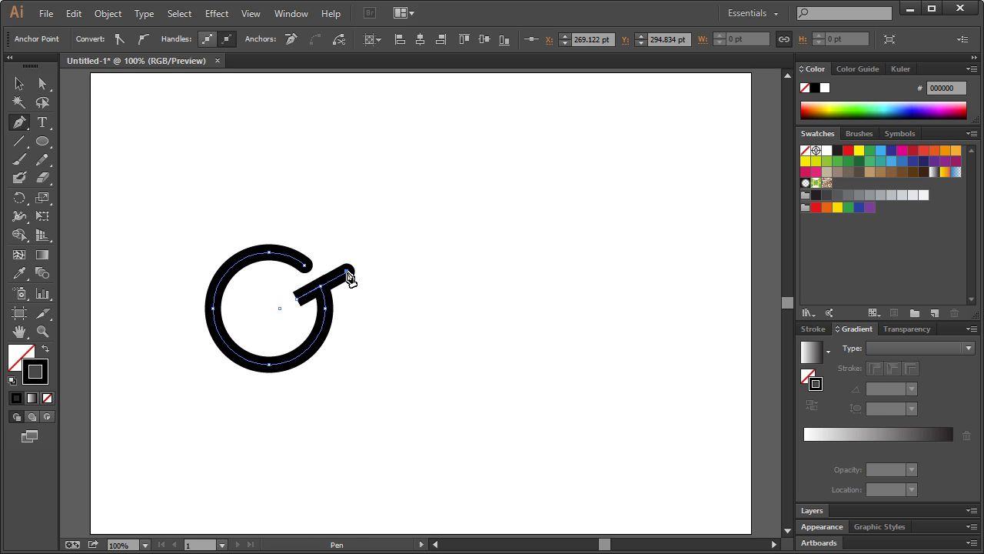
{"action": "key", "text": "ctrl+z"}
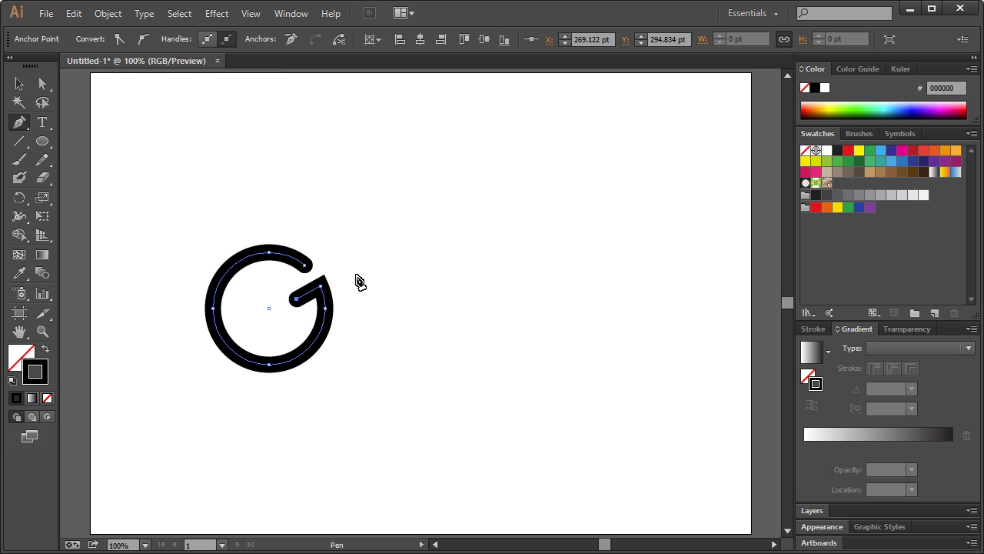
{"action": "mouse_move", "coordinate": [354, 278]}
{"action": "left_mouse_down"}
{"action": "mouse_move", "coordinate": [381, 290]}
{"action": "mouse_move", "coordinate": [374, 280]}
{"action": "mouse_move", "coordinate": [351, 282]}
{"action": "mouse_move", "coordinate": [364, 275]}
{"action": "left_mouse_up"}
{"action": "key", "text": "ctrl+z"}
{"action": "key", "text": "ctrl+z"}
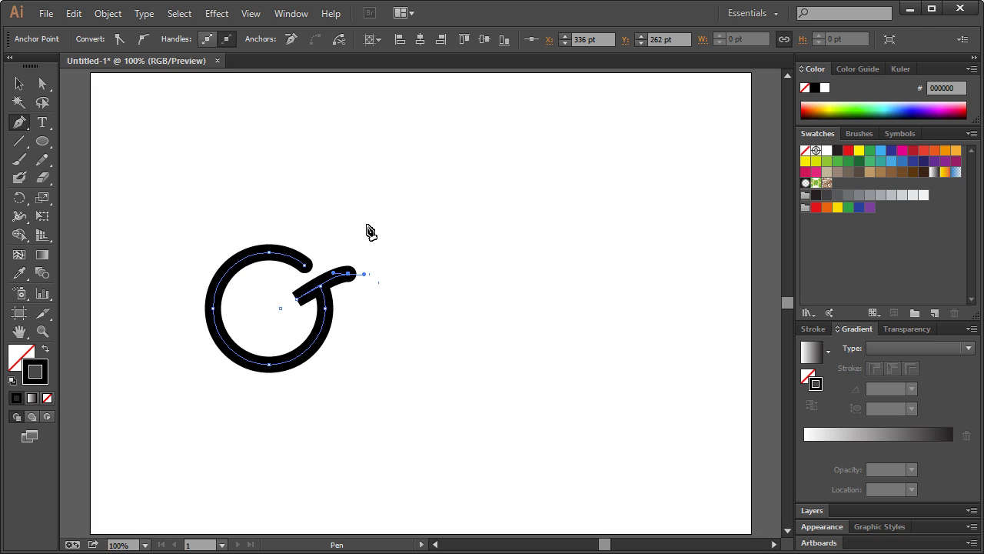
{"action": "key", "text": "ctrl+z"}
{"action": "key", "text": "ctrl+z"}
{"action": "key", "text": "ctrl+shift+z"}
{"action": "left_click_drag", "start_coordinate": [369, 281], "coordinate": [384, 288]}
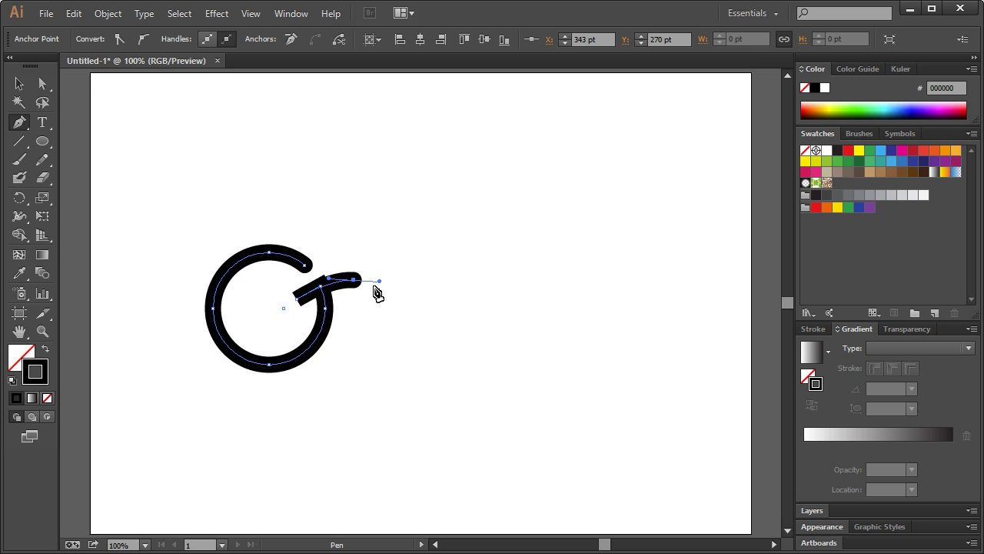
{"action": "left_click", "coordinate": [19, 83]}
{"action": "left_click", "coordinate": [230, 200]}
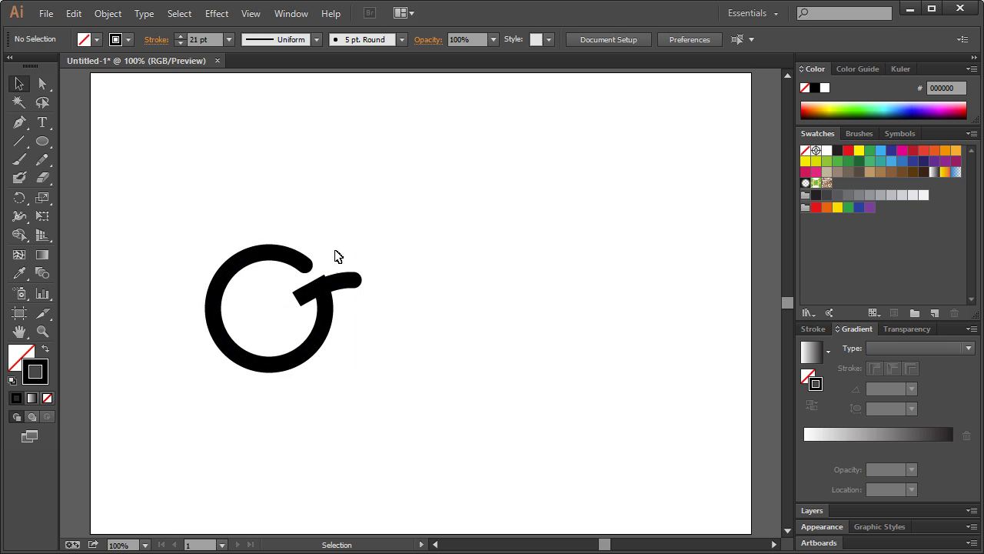
Place a duplicate of the tailed G to its right
{"action": "left_click", "coordinate": [343, 289]}
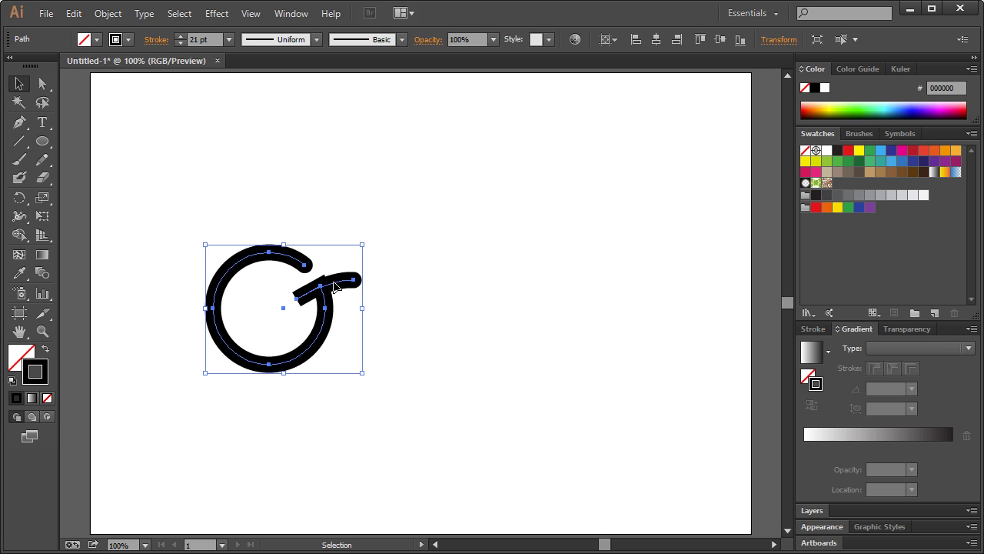
{"action": "left_click_drag", "start_coordinate": [339, 285], "coordinate": [561, 278]}
{"action": "left_click", "coordinate": [552, 217]}
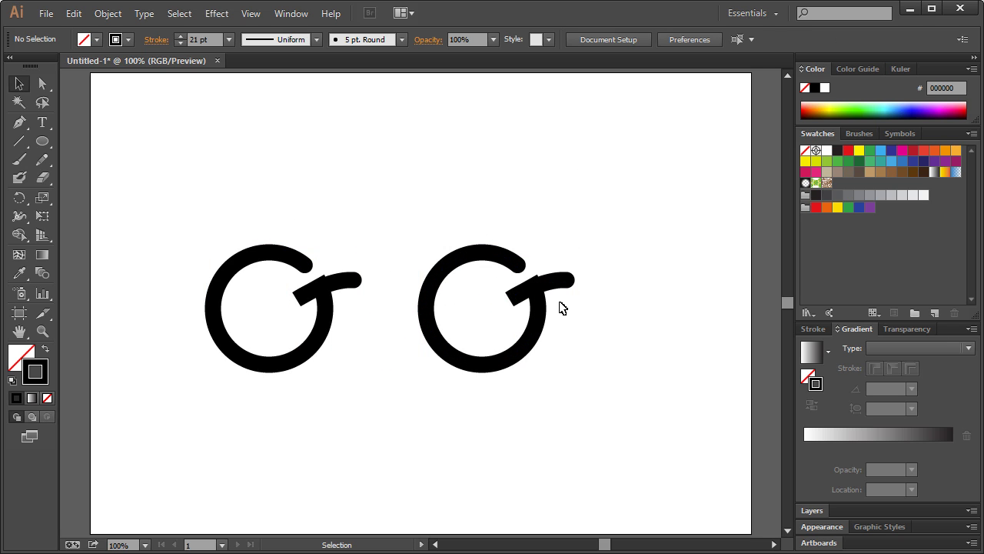
Delete the left G's tail end anchor so only a short inner bar remains
{"action": "left_click", "coordinate": [42, 83]}
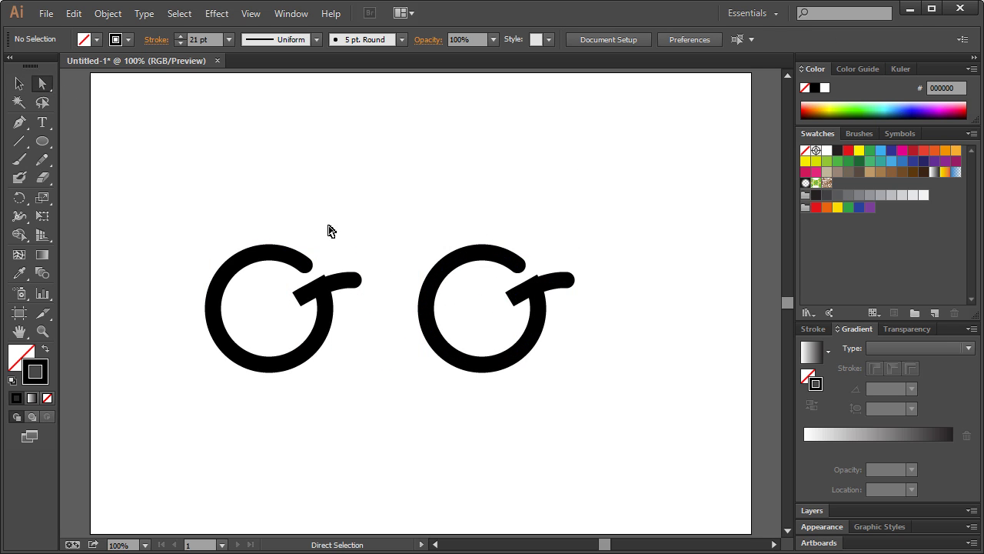
{"action": "left_click_drag", "start_coordinate": [354, 250], "coordinate": [366, 302]}
{"action": "key", "text": "Delete"}
{"action": "left_click", "coordinate": [300, 198]}
{"action": "left_click", "coordinate": [19, 83]}
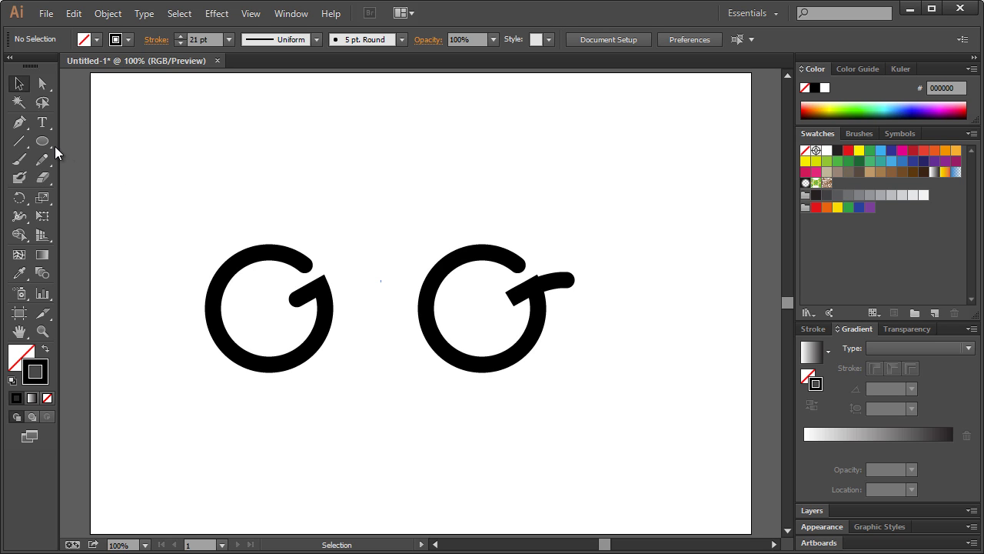
Draw a small circle with the Ellipse tool inside the left G's ring
{"action": "left_click_drag", "start_coordinate": [42, 141], "coordinate": [85, 181]}
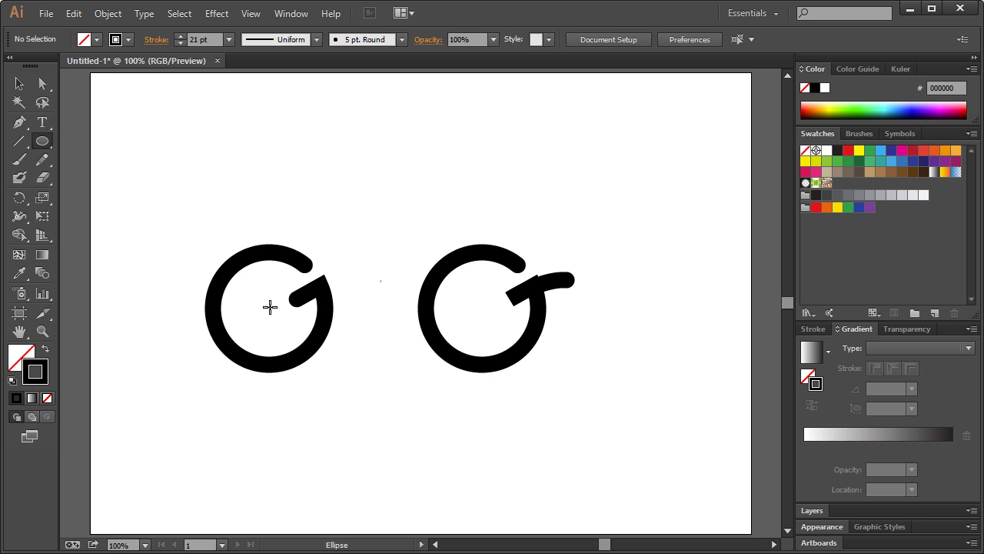
{"action": "left_click_drag", "start_coordinate": [270, 306], "coordinate": [309, 338]}
{"action": "left_click", "coordinate": [19, 83]}
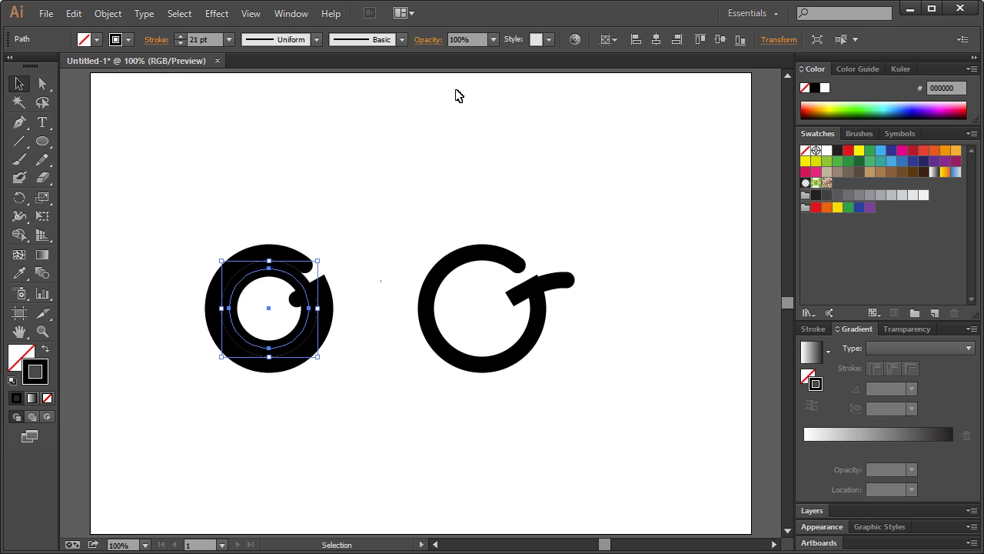
Give the circle no stroke and a purple fill
{"action": "left_click", "coordinate": [127, 40]}
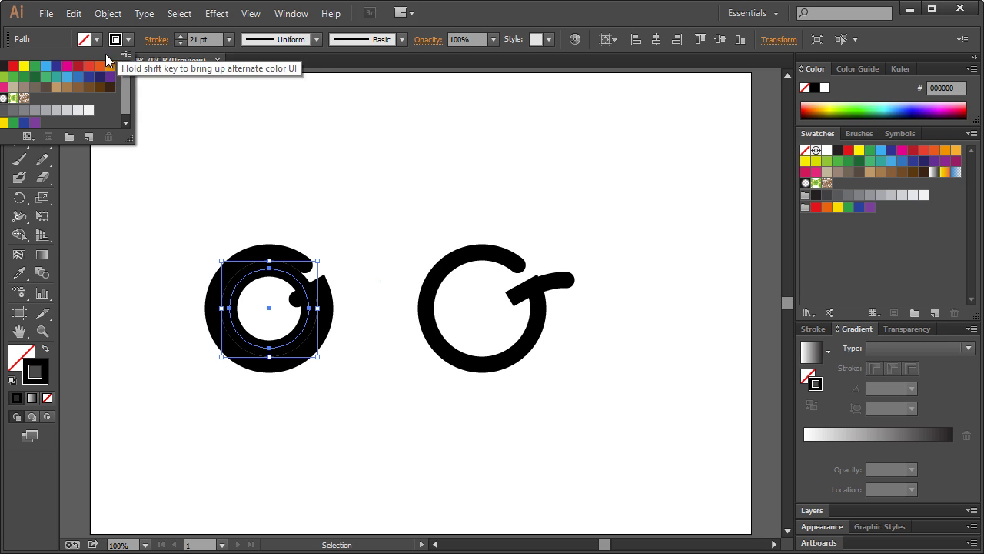
{"action": "key", "text": "slash"}
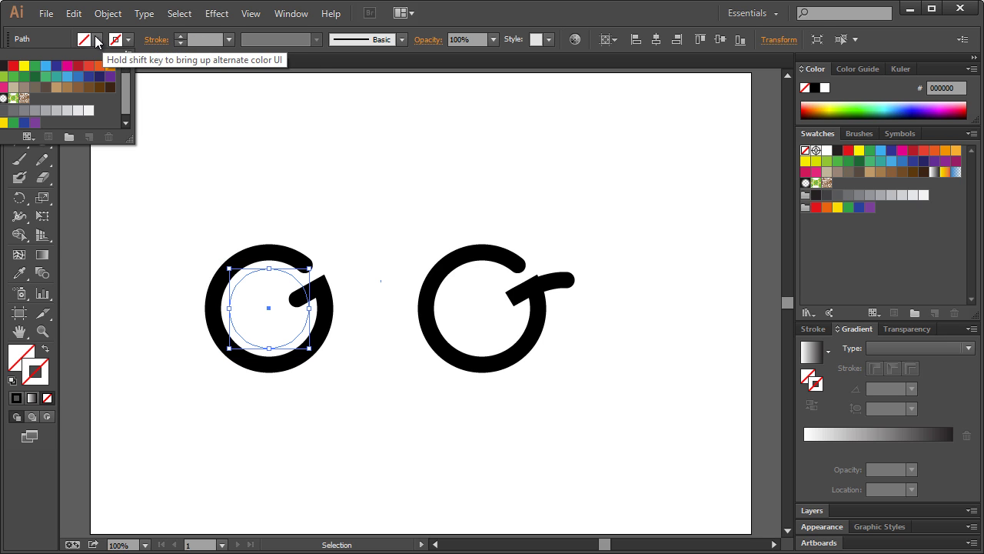
{"action": "left_click", "coordinate": [98, 40]}
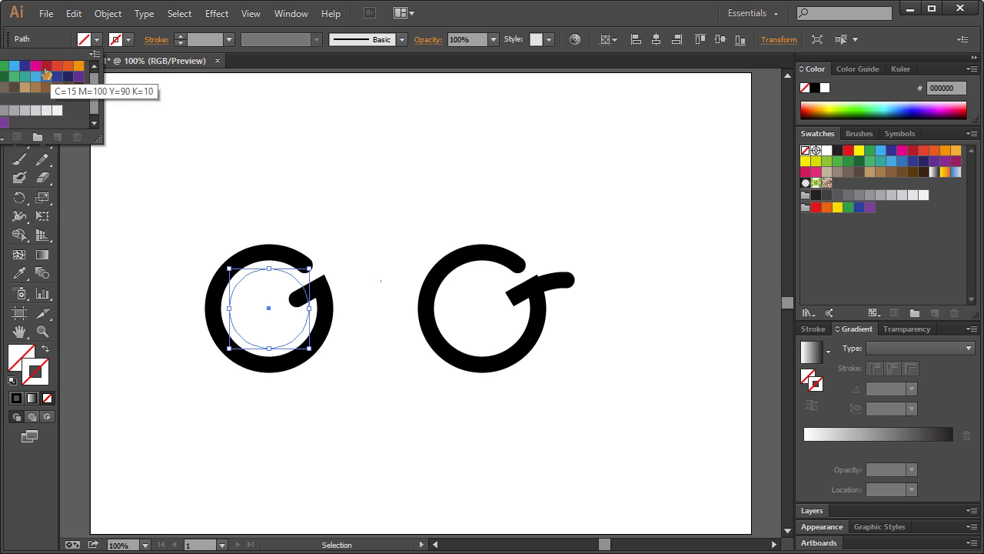
{"action": "left_click", "coordinate": [78, 77]}
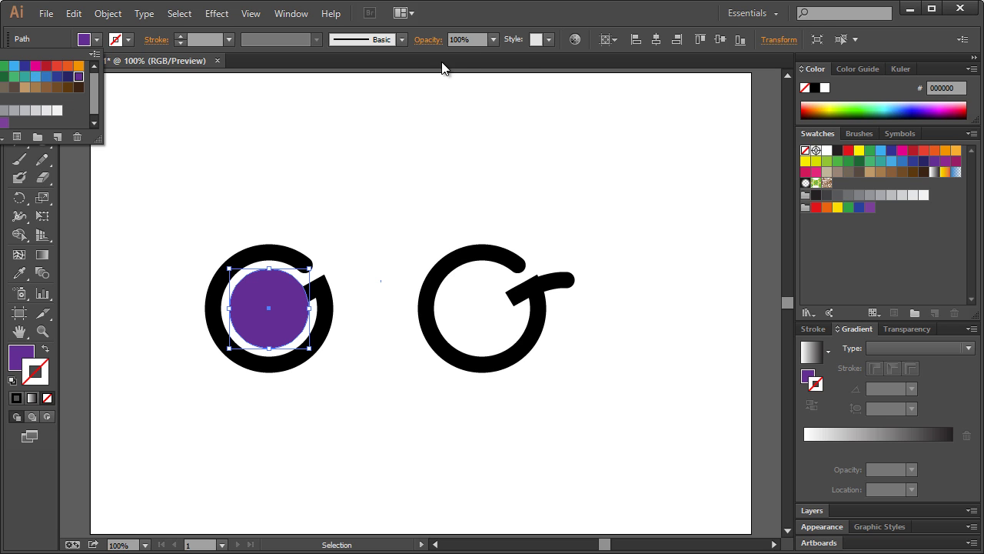
{"action": "left_click", "coordinate": [811, 376]}
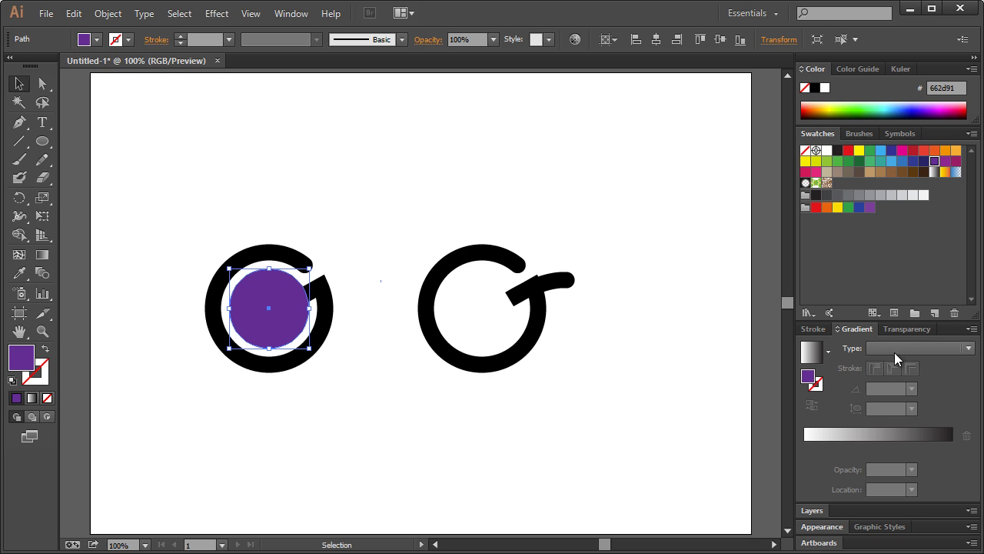
In the Layers panel, drag the purple circle's path to the bottom of Layer 1
{"action": "left_click", "coordinate": [813, 511]}
{"action": "left_click", "coordinate": [843, 414]}
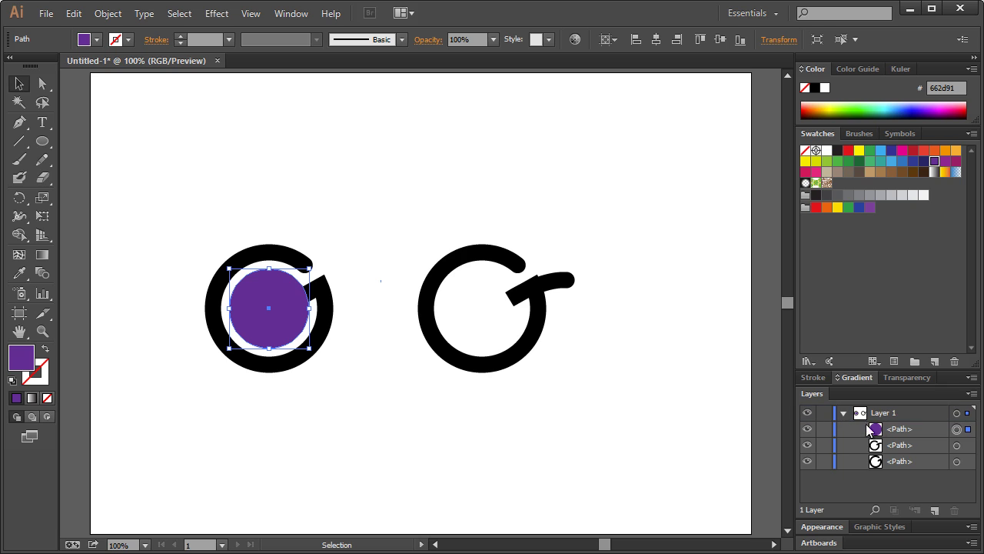
{"action": "mouse_move", "coordinate": [884, 429]}
{"action": "left_mouse_down"}
{"action": "mouse_move", "coordinate": [912, 434]}
{"action": "mouse_move", "coordinate": [913, 471]}
{"action": "left_mouse_up"}
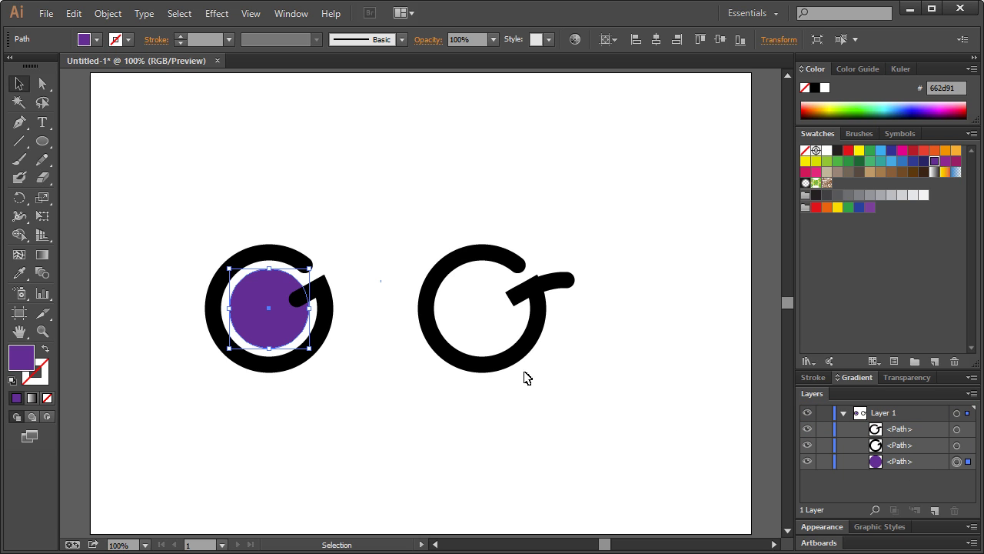
Check the new stacking, then select the left G outline
{"action": "left_click", "coordinate": [364, 183]}
{"action": "left_click", "coordinate": [265, 324]}
{"action": "left_click", "coordinate": [346, 311]}
{"action": "left_click", "coordinate": [325, 298]}
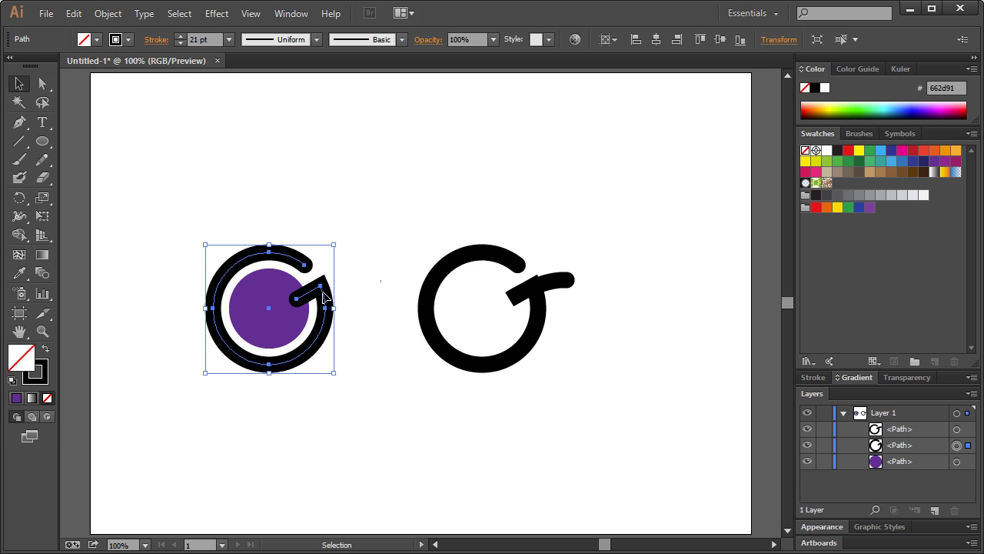
{"action": "left_click", "coordinate": [357, 185]}
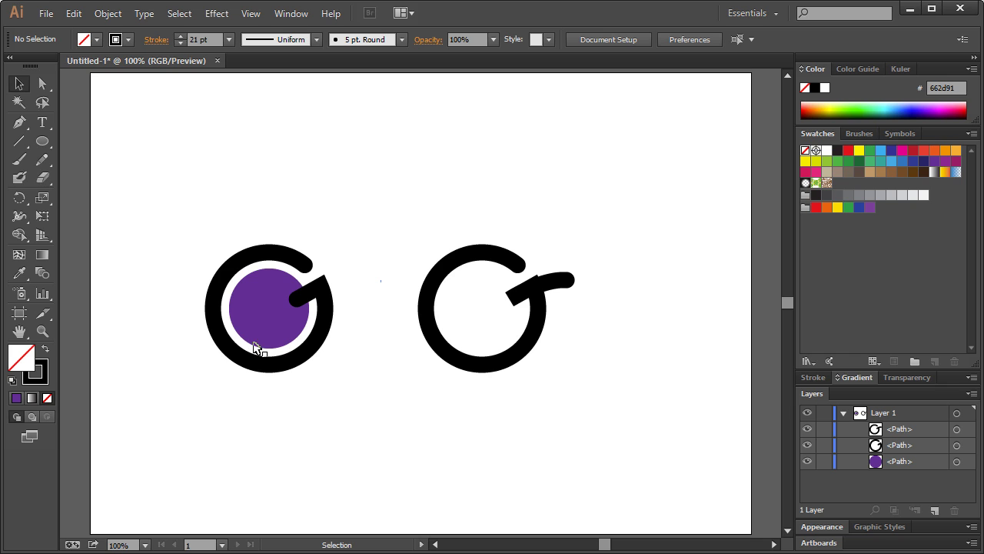
{"action": "left_click", "coordinate": [321, 294]}
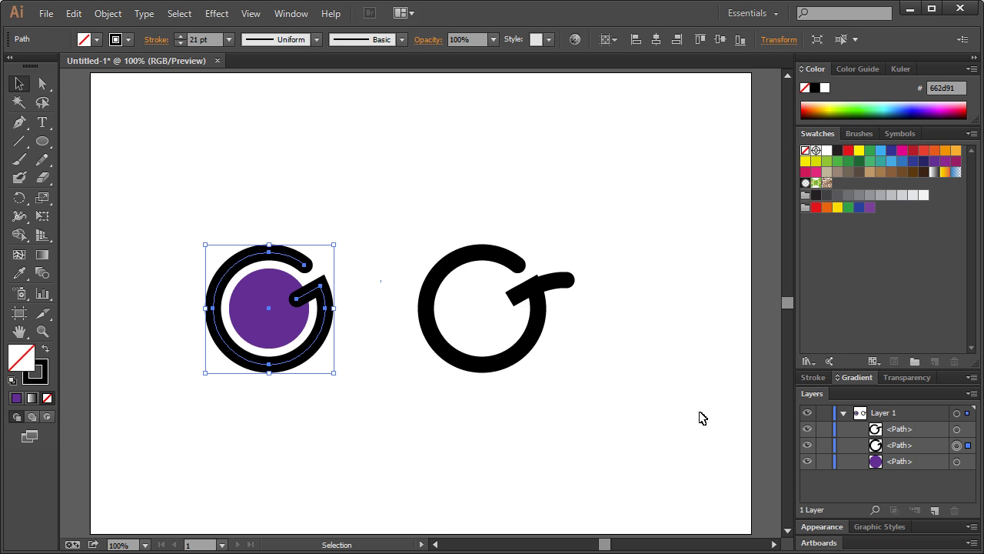
Add a second stroke to the G path from the Appearance panel menu
{"action": "left_click", "coordinate": [856, 376]}
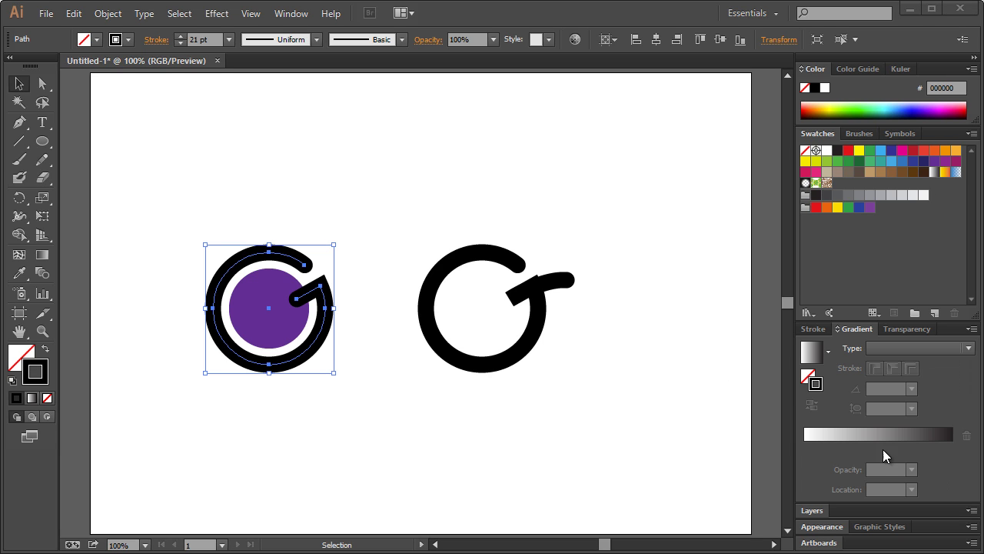
{"action": "left_click", "coordinate": [821, 527]}
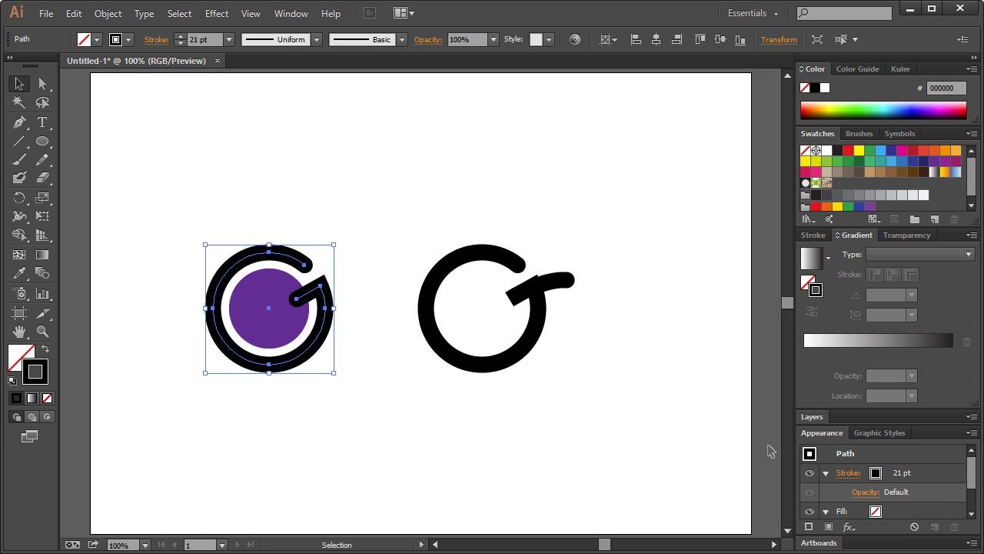
{"action": "scroll", "coordinate": [953, 496], "scroll_direction": "down", "scroll_amount": 1}
{"action": "scroll", "coordinate": [957, 475], "scroll_direction": "up", "scroll_amount": 1}
{"action": "left_click", "coordinate": [972, 432]}
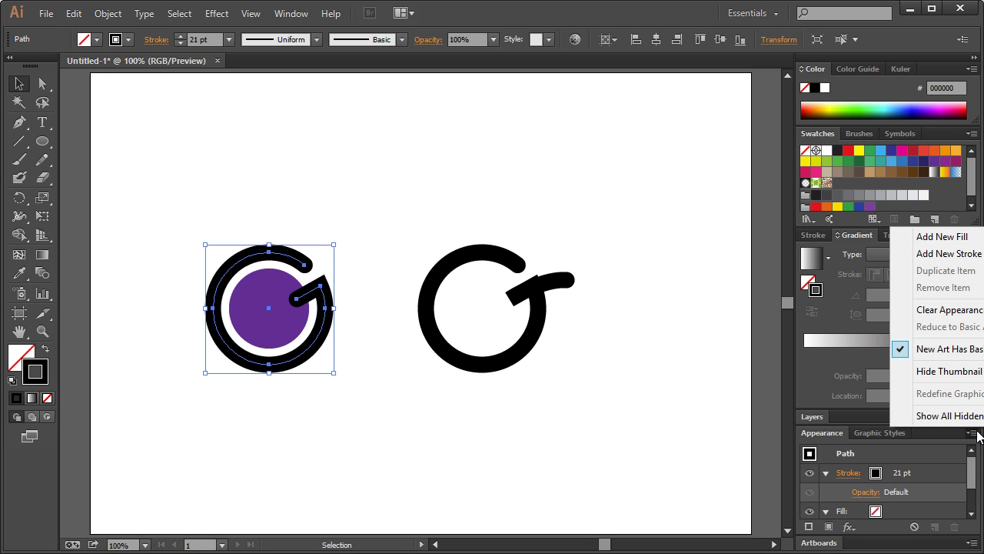
{"action": "left_click", "coordinate": [923, 253]}
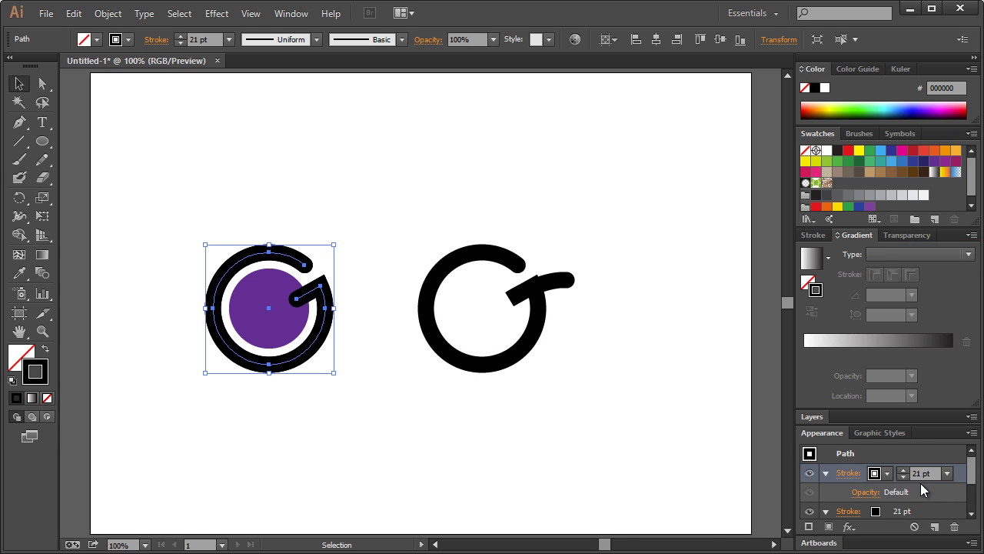
{"action": "left_click_drag", "start_coordinate": [958, 481], "coordinate": [906, 494]}
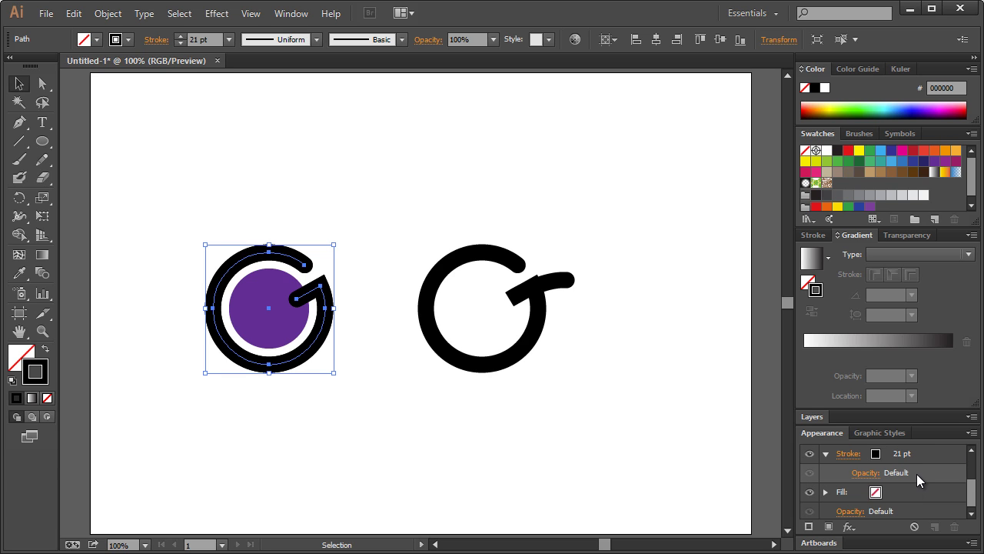
{"action": "scroll", "coordinate": [898, 477], "scroll_direction": "up", "scroll_amount": 2}
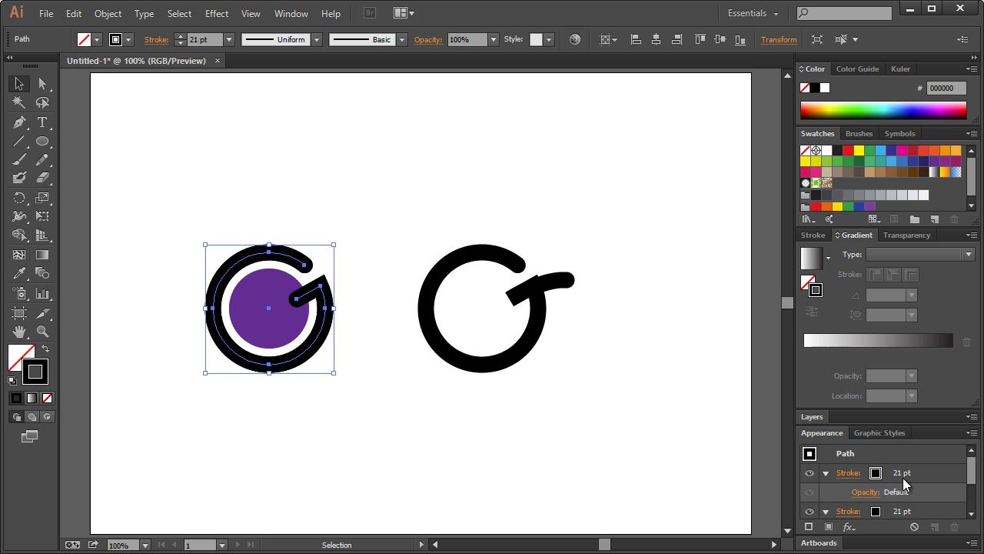
{"action": "scroll", "coordinate": [904, 482], "scroll_direction": "down", "scroll_amount": 1}
{"action": "scroll", "coordinate": [905, 484], "scroll_direction": "up", "scroll_amount": 1}
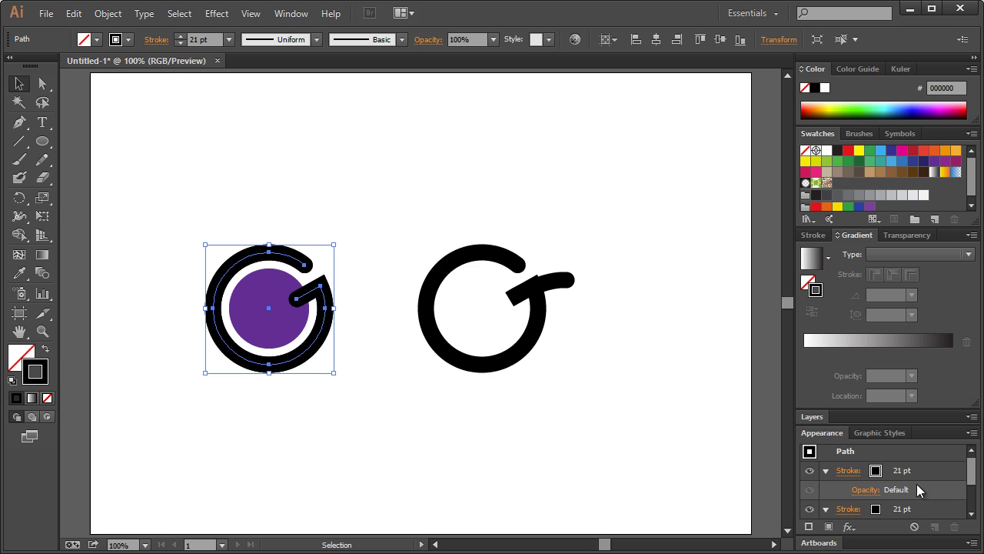
{"action": "left_click", "coordinate": [971, 432]}
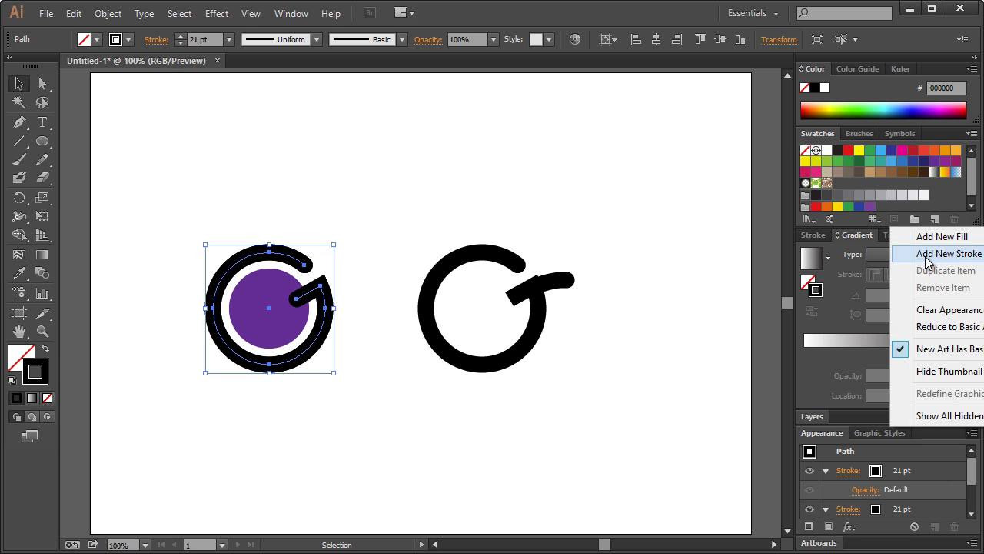
{"action": "left_click", "coordinate": [926, 256]}
Make the new stroke white and move the black stroke above it
{"action": "left_click", "coordinate": [888, 475]}
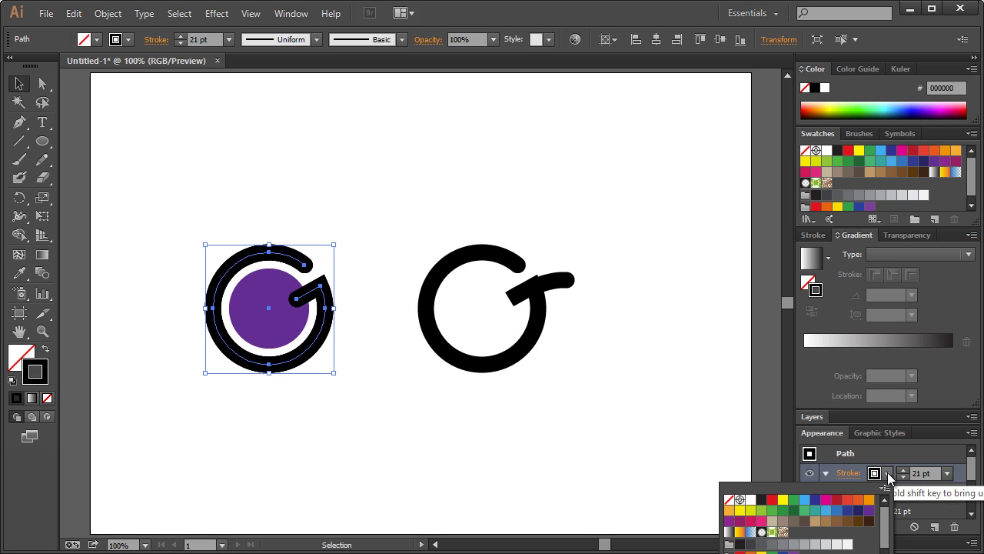
{"action": "left_click", "coordinate": [752, 499]}
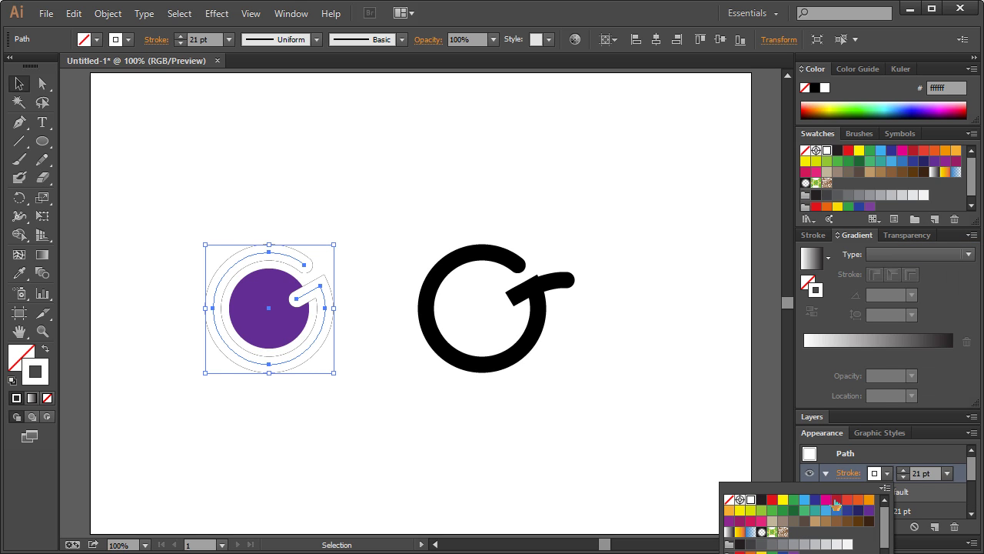
{"action": "left_click", "coordinate": [946, 483]}
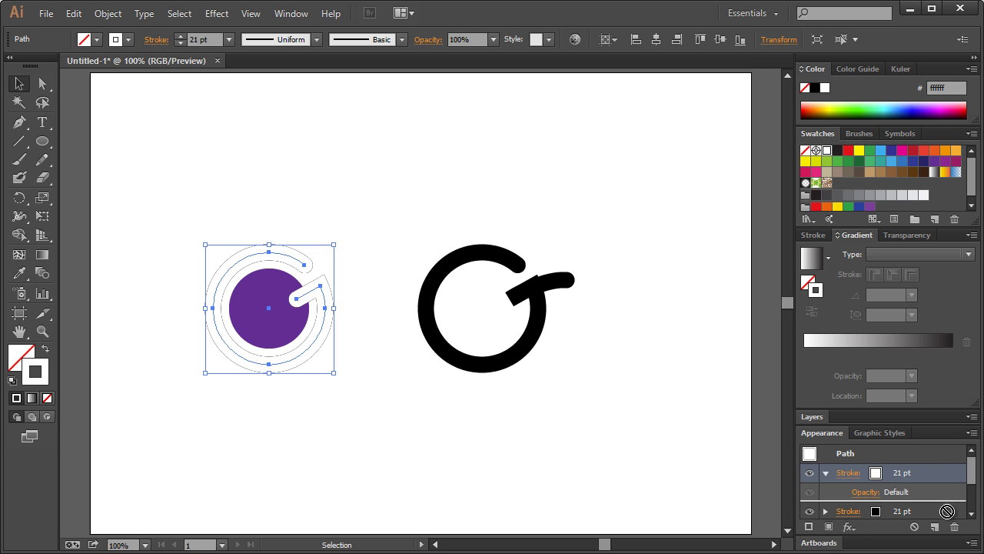
{"action": "mouse_move", "coordinate": [944, 512]}
{"action": "left_mouse_down"}
{"action": "mouse_move", "coordinate": [914, 465]}
{"action": "mouse_move", "coordinate": [926, 464]}
{"action": "left_mouse_up"}
{"action": "left_click", "coordinate": [961, 472]}
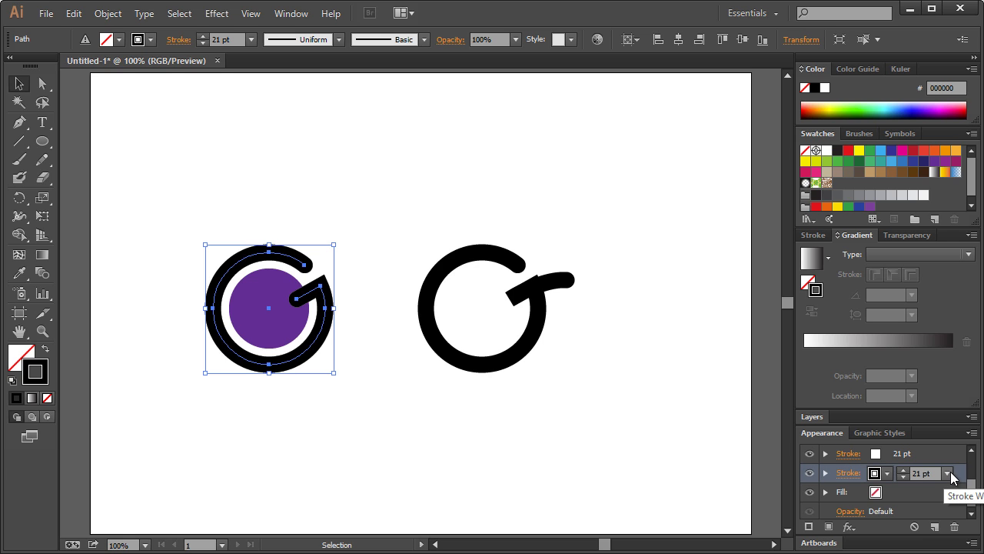
Raise the white stroke weight to 38 pt
{"action": "left_click", "coordinate": [950, 480]}
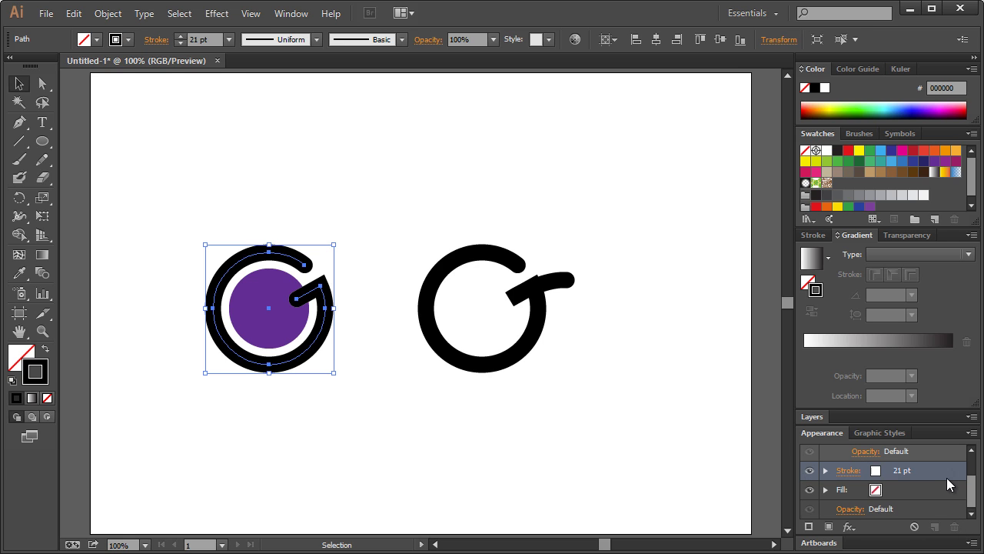
{"action": "left_click", "coordinate": [903, 466]}
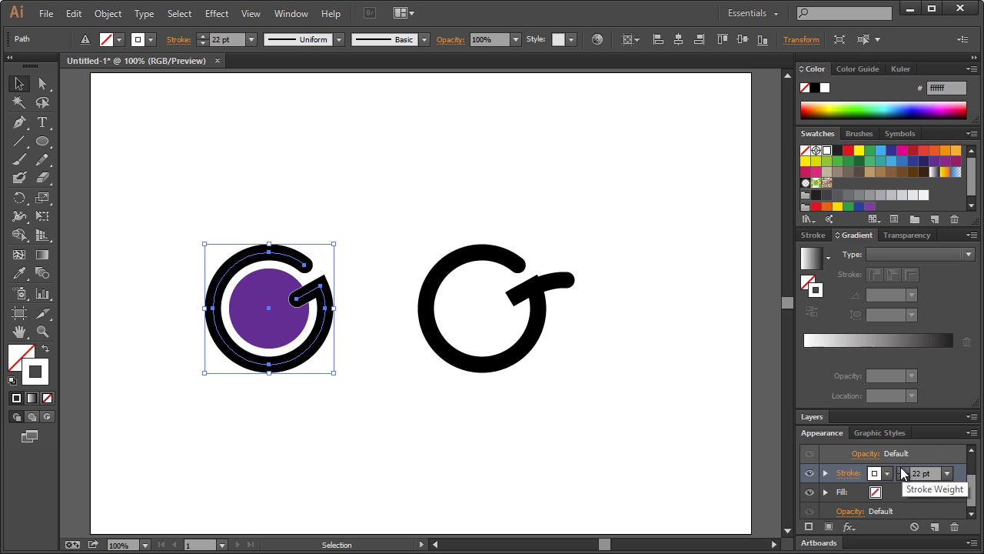
{"action": "left_click_drag", "start_coordinate": [900, 471], "coordinate": [903, 474]}
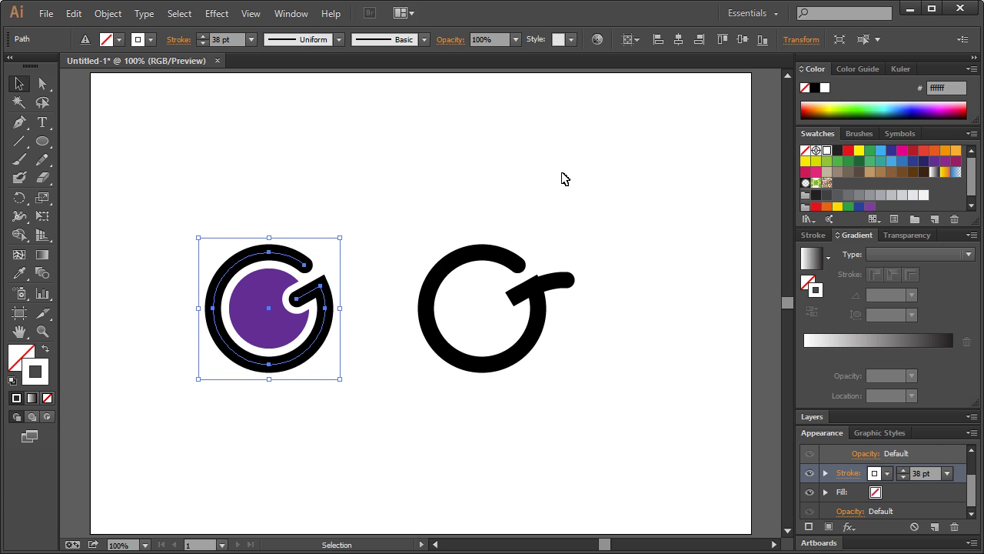
{"action": "left_click", "coordinate": [507, 215]}
{"action": "left_click", "coordinate": [277, 316]}
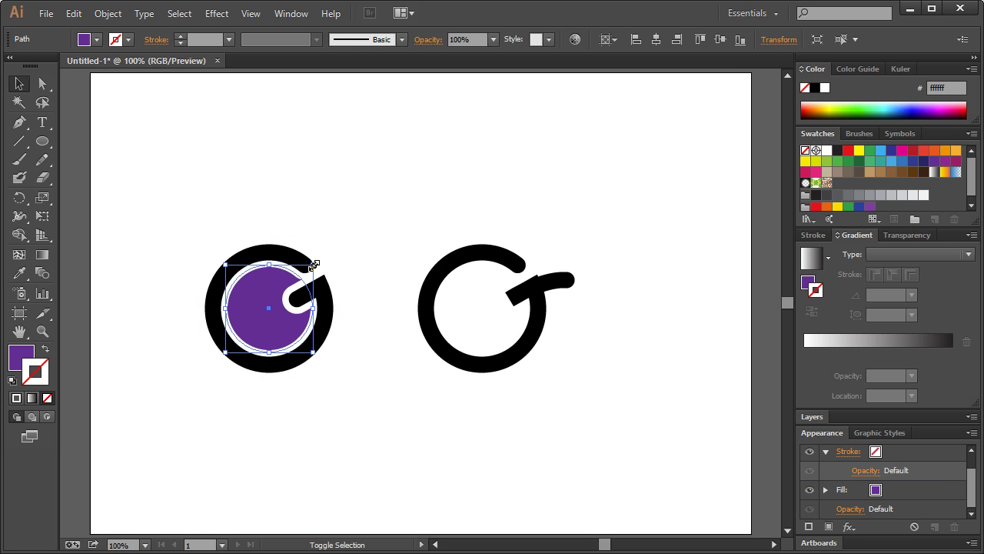
Undo and redo recent changes, then sample the white canvas colour with the Eyedropper
{"action": "left_click", "coordinate": [332, 215]}
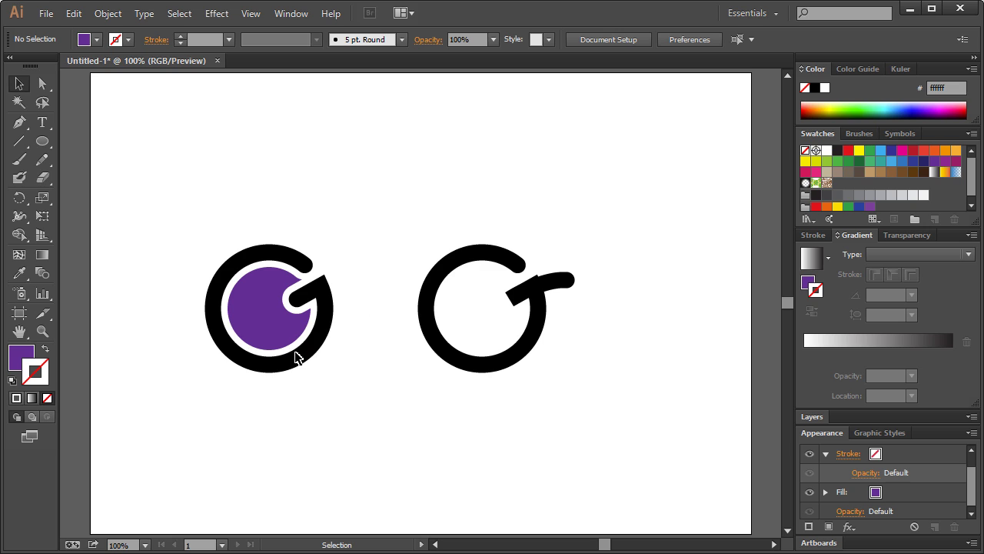
{"action": "key", "text": "ctrl+z"}
{"action": "key", "text": "ctrl+shift+z"}
{"action": "key", "text": "ctrl+z"}
{"action": "key", "text": "ctrl+shift+z"}
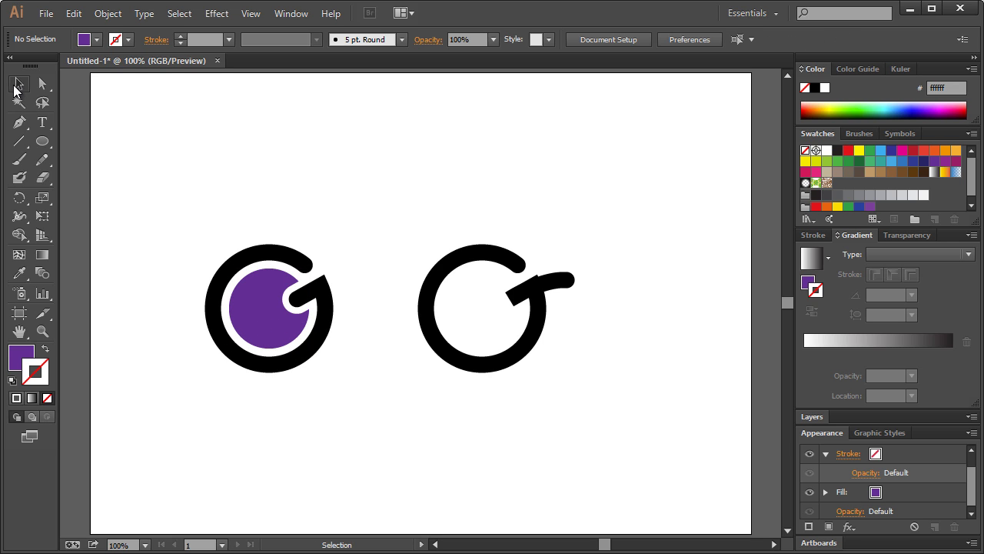
{"action": "left_click", "coordinate": [246, 315]}
{"action": "left_click", "coordinate": [153, 211]}
{"action": "left_click", "coordinate": [20, 274]}
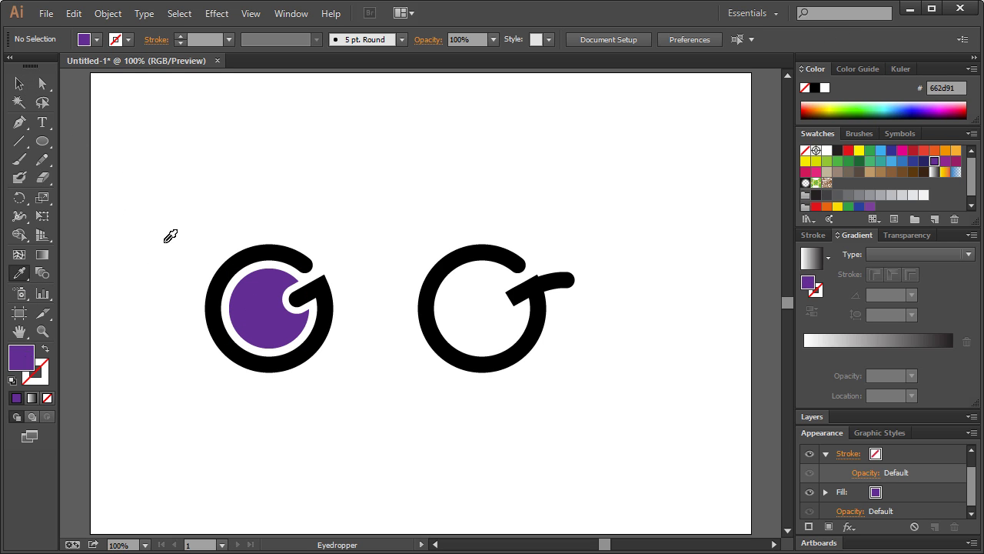
{"action": "left_click", "coordinate": [150, 217]}
Zoom in on the G and Alt+Shift-drag a smaller centred copy of the purple circle
{"action": "left_click", "coordinate": [42, 330]}
{"action": "left_click_drag", "start_coordinate": [193, 208], "coordinate": [308, 393]}
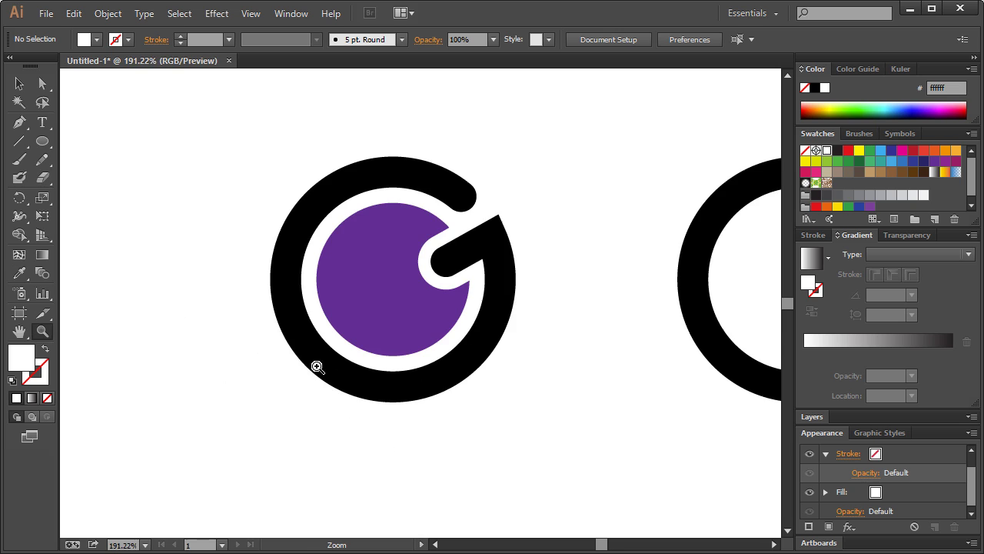
{"action": "left_click", "coordinate": [19, 122]}
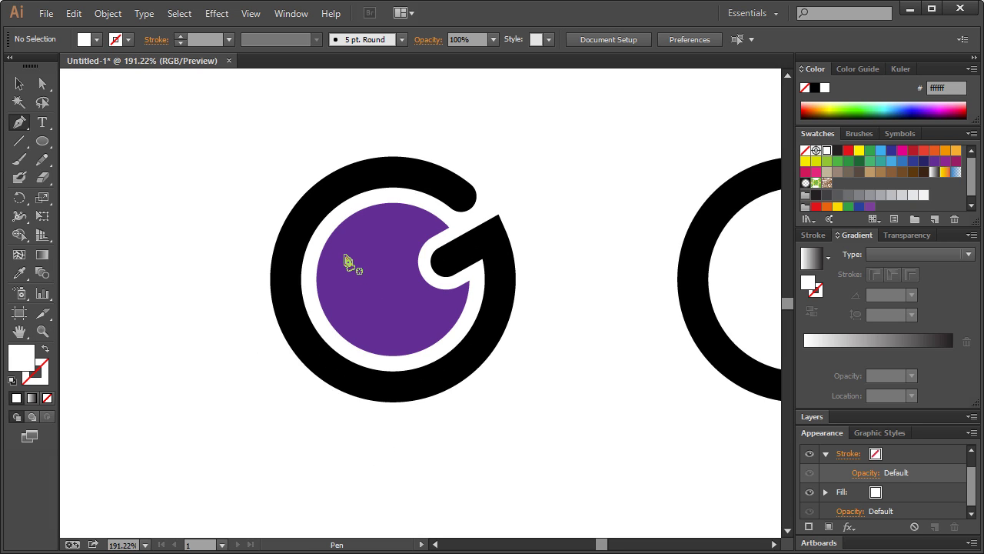
{"action": "left_click", "coordinate": [19, 83]}
{"action": "left_click", "coordinate": [346, 188]}
{"action": "left_click", "coordinate": [242, 174]}
{"action": "left_click", "coordinate": [19, 122]}
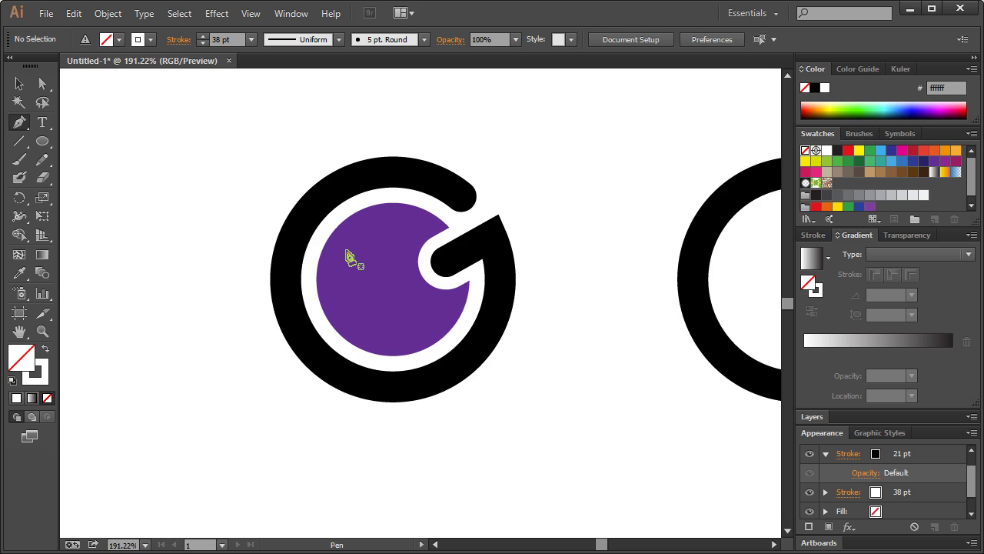
{"action": "left_click", "coordinate": [20, 83]}
{"action": "left_click", "coordinate": [384, 269]}
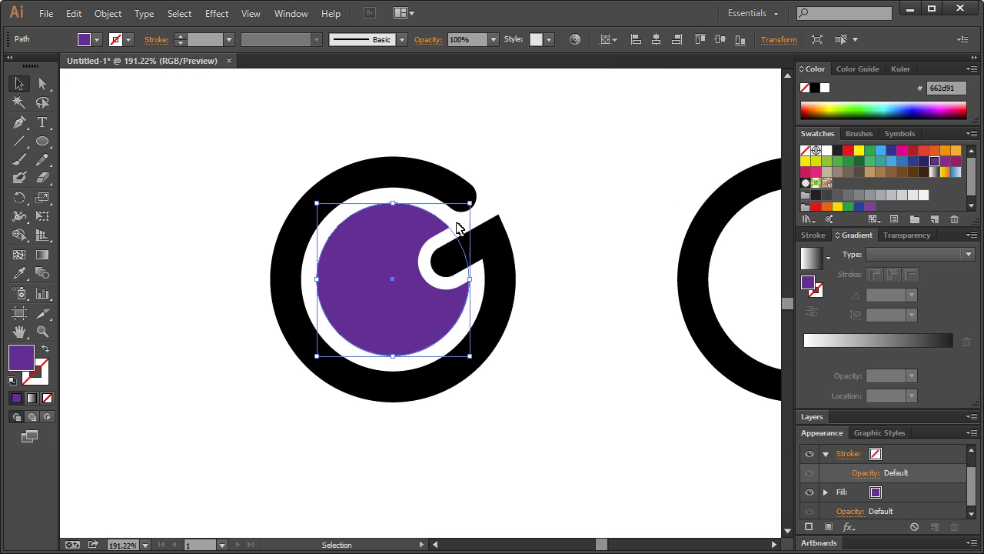
{"action": "left_click_drag", "start_coordinate": [471, 203], "coordinate": [452, 220]}
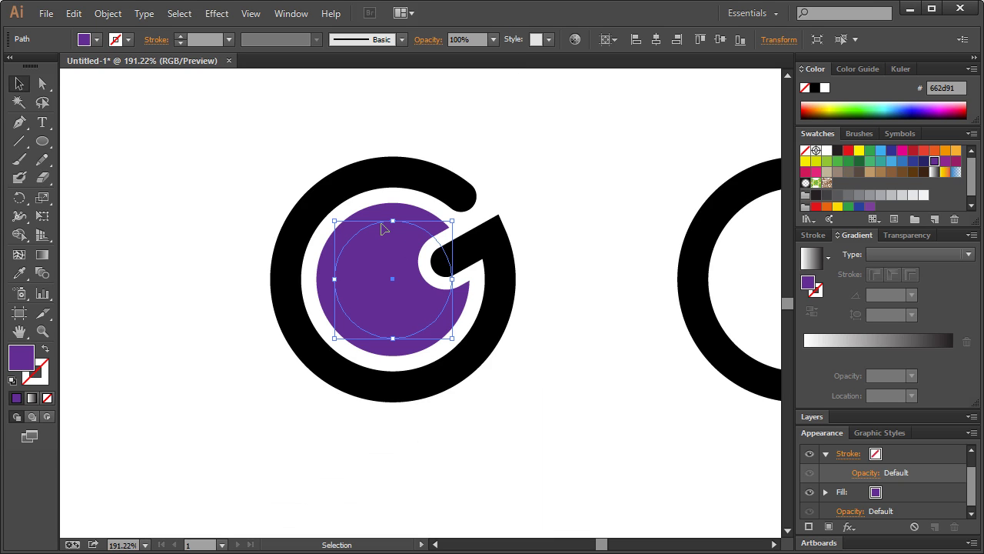
{"action": "left_click", "coordinate": [22, 273]}
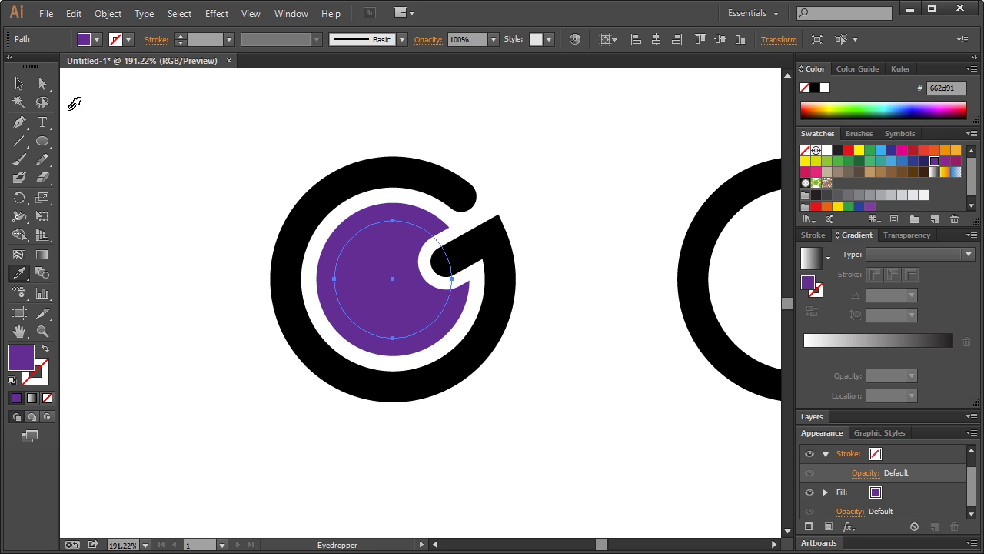
Give the inner circle no fill and a white 8 pt stroke
{"action": "key", "text": "v"}
{"action": "left_click", "coordinate": [97, 39]}
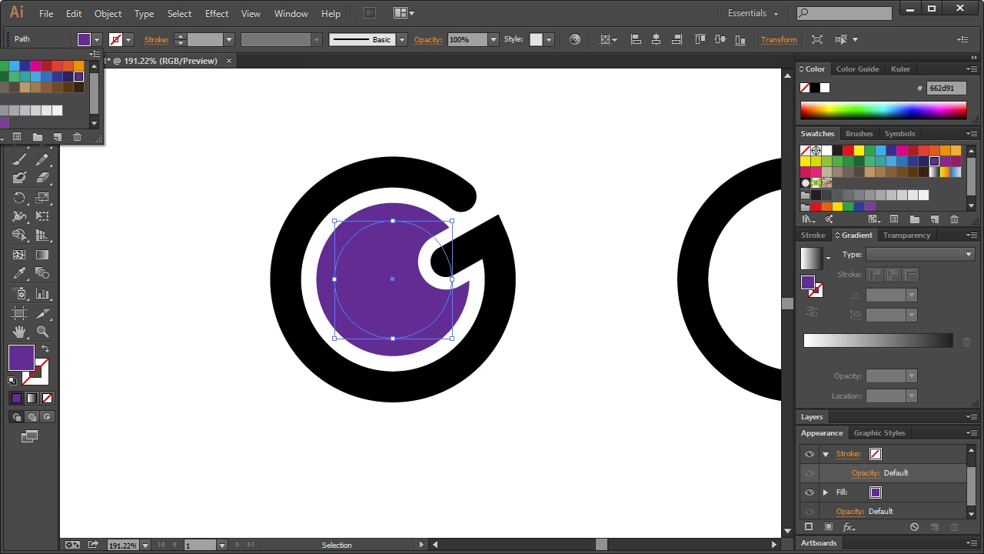
{"action": "left_click", "coordinate": [17, 55]}
{"action": "left_click", "coordinate": [129, 39]}
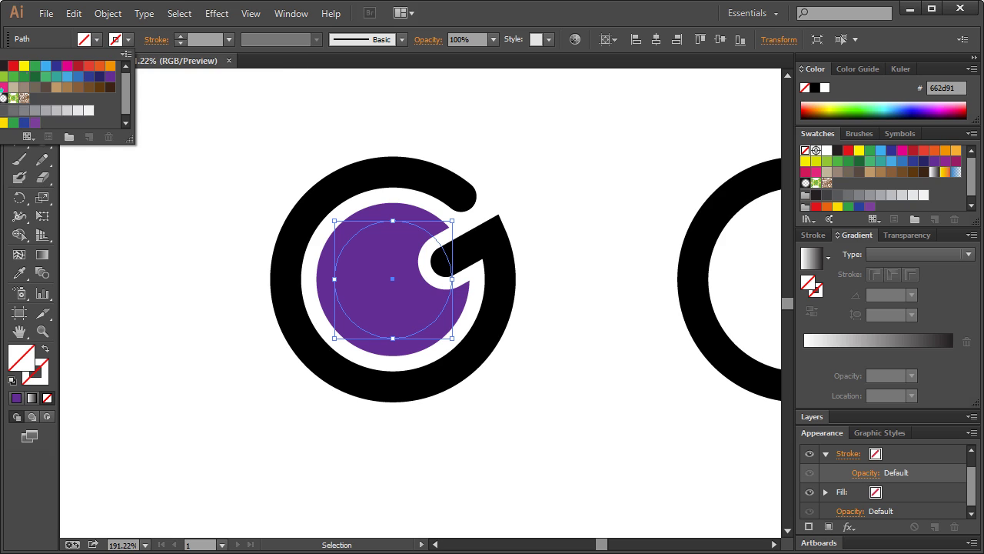
{"action": "left_click", "coordinate": [2, 65]}
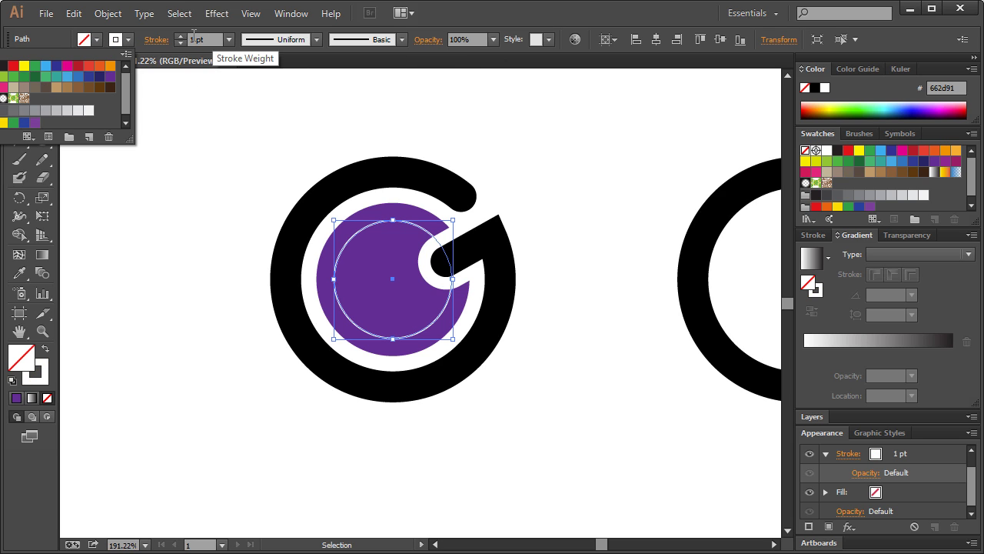
{"action": "left_click", "coordinate": [182, 36]}
{"action": "left_click", "coordinate": [180, 36]}
{"action": "left_click", "coordinate": [181, 36]}
{"action": "left_click", "coordinate": [181, 36]}
{"action": "left_click", "coordinate": [180, 36]}
{"action": "left_click", "coordinate": [181, 37]}
{"action": "left_click", "coordinate": [181, 37]}
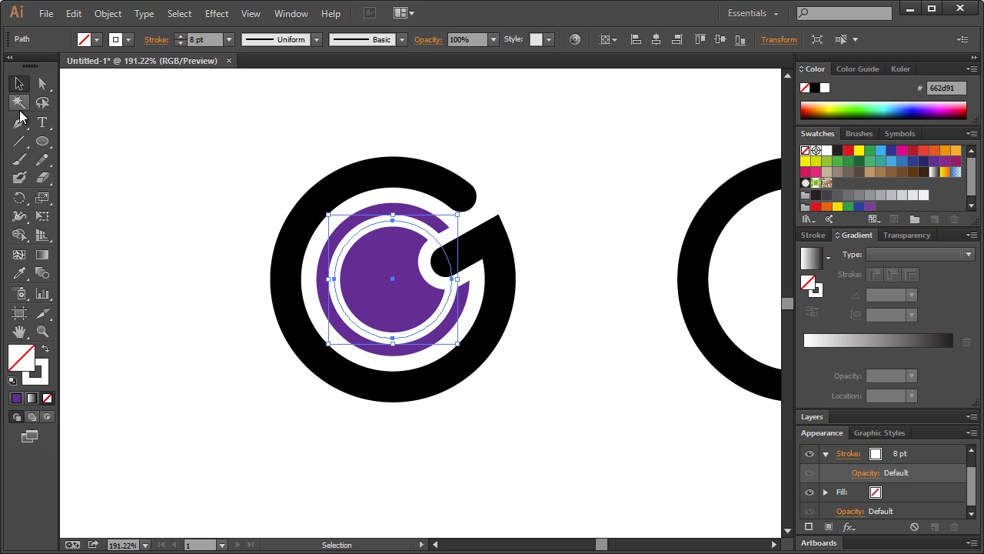
Add two anchors to the white ring and delete the other segments, leaving a left arc
{"action": "left_click_drag", "start_coordinate": [19, 122], "coordinate": [80, 141]}
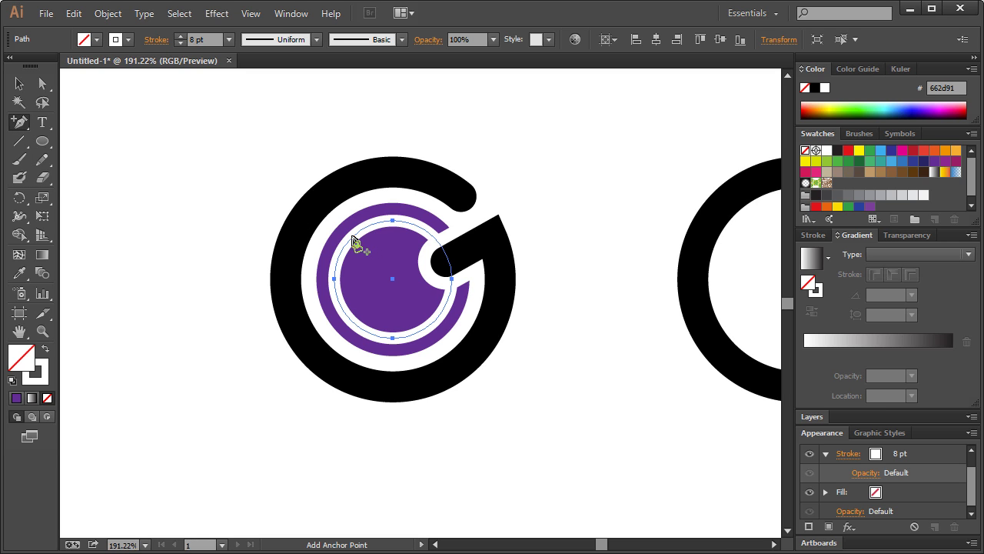
{"action": "left_click", "coordinate": [353, 238]}
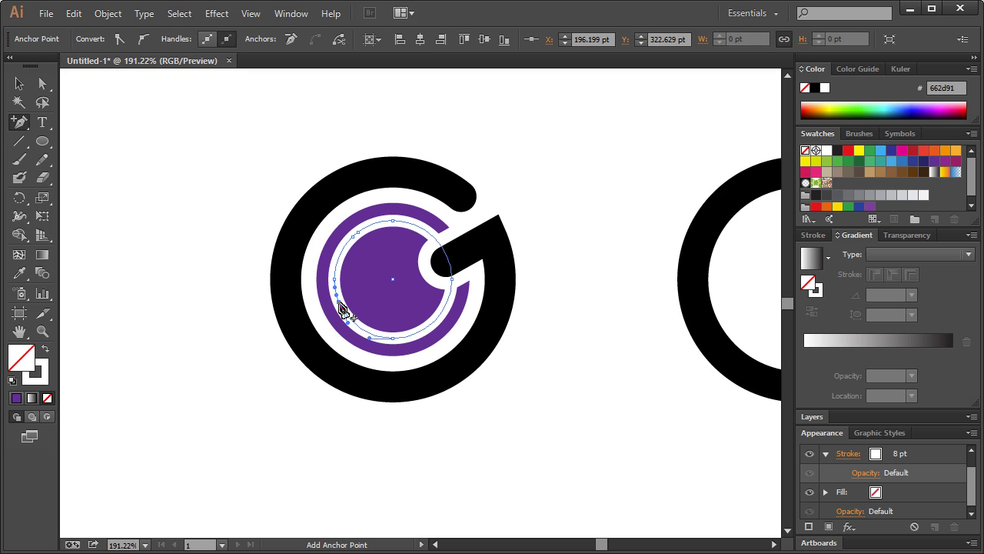
{"action": "left_click", "coordinate": [339, 304]}
{"action": "left_click", "coordinate": [41, 84]}
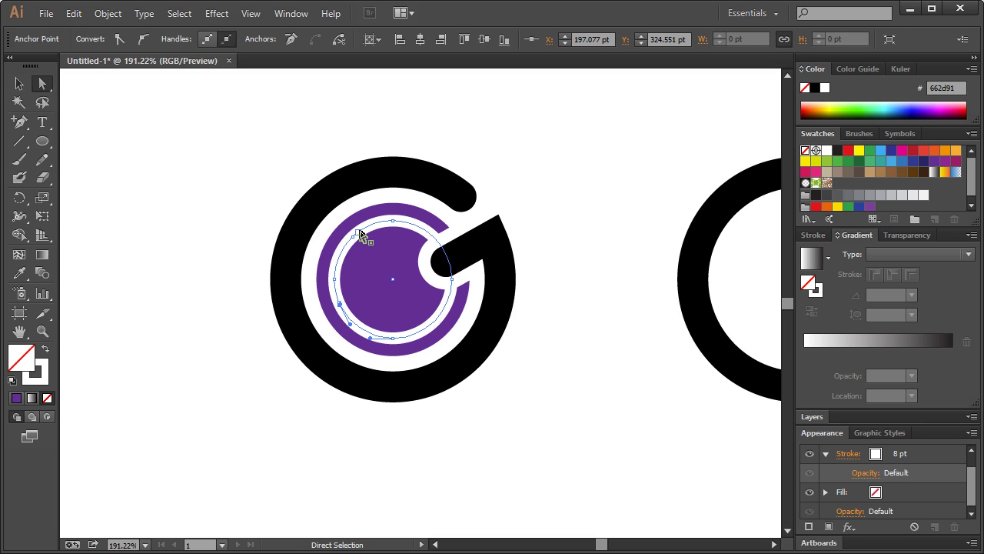
{"action": "left_click", "coordinate": [387, 221]}
{"action": "key", "text": "Delete"}
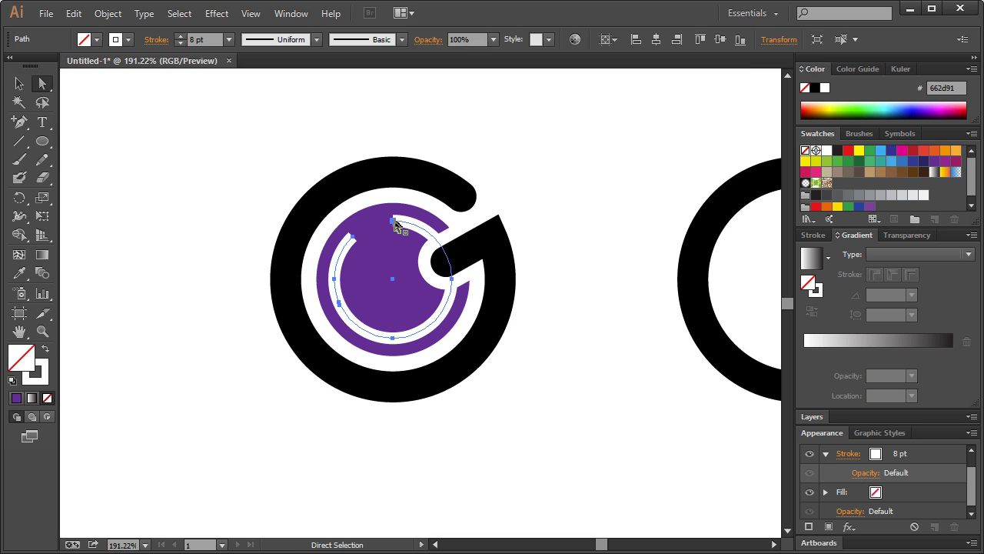
{"action": "left_click", "coordinate": [393, 221]}
{"action": "key", "text": "Delete"}
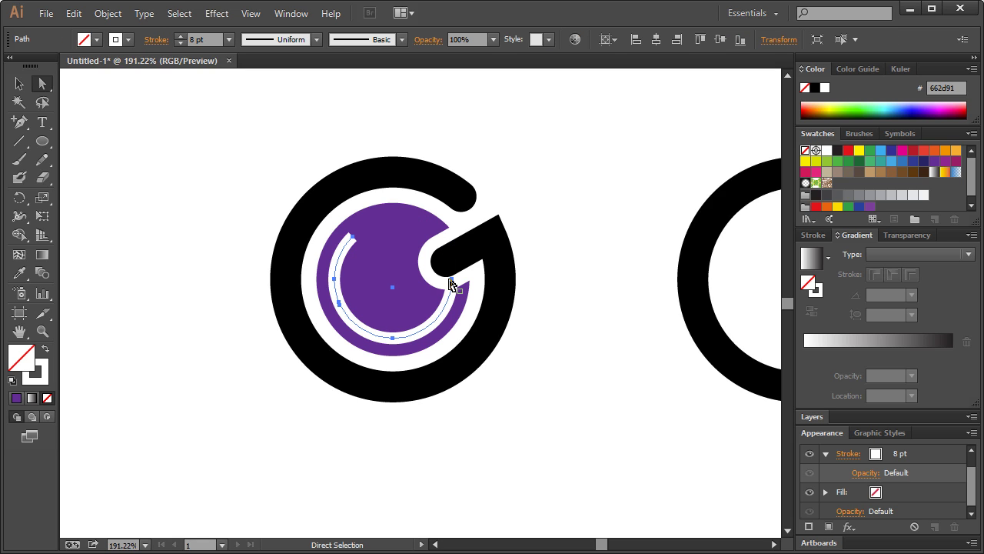
{"action": "left_click", "coordinate": [451, 280]}
{"action": "key", "text": "Delete"}
{"action": "left_click", "coordinate": [393, 339]}
{"action": "key", "text": "Delete"}
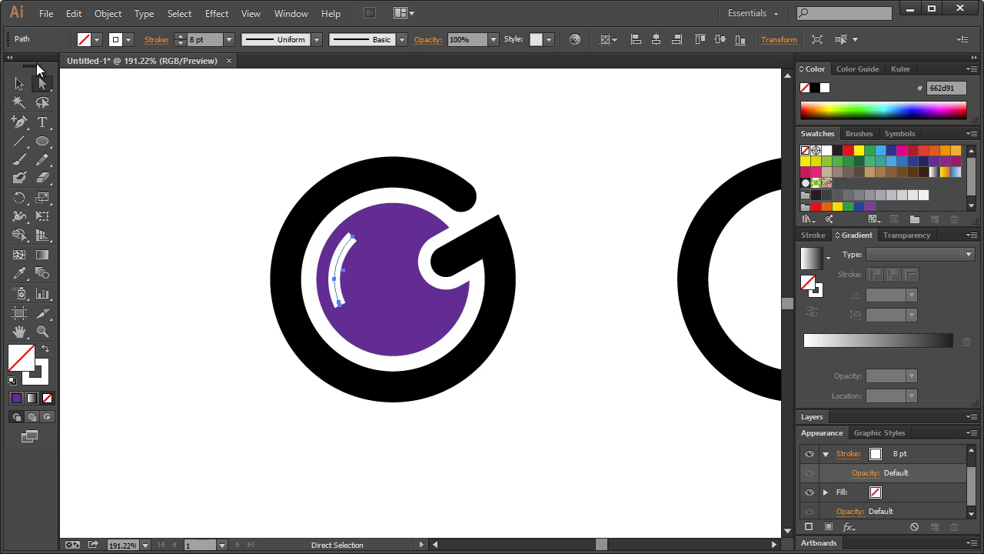
{"action": "left_click", "coordinate": [19, 83]}
Set the highlight arc's stroke to Round Cap
{"action": "left_click", "coordinate": [150, 39]}
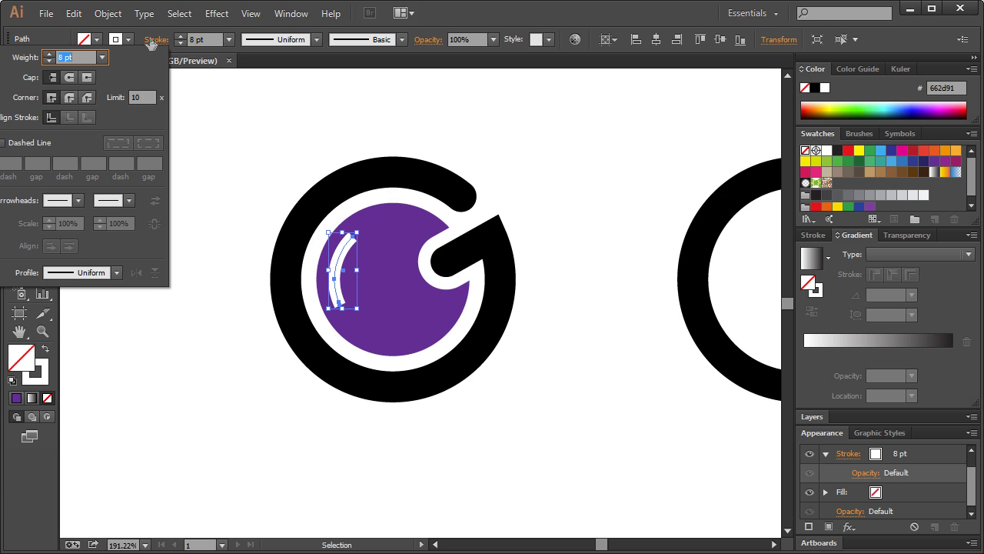
{"action": "left_click", "coordinate": [69, 78]}
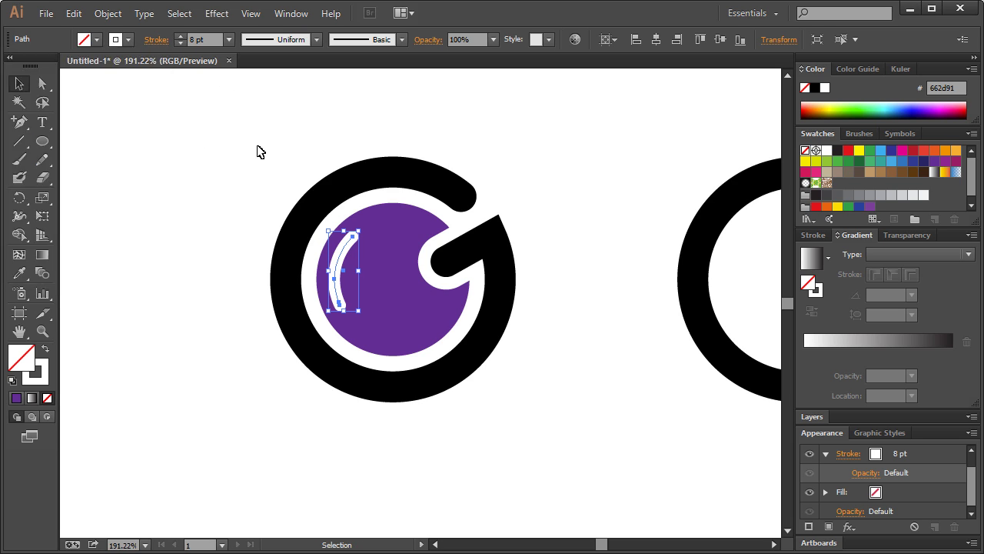
{"action": "left_click", "coordinate": [260, 123]}
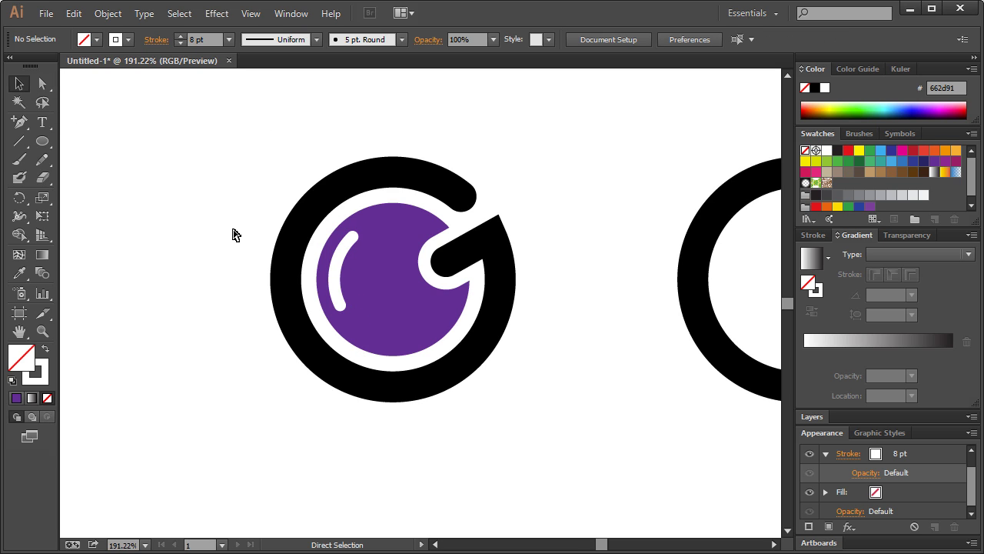
Zoom out to preview the highlight, then zoom back in on the left G
{"action": "key", "text": "ctrl+1"}
{"action": "left_click", "coordinate": [241, 304]}
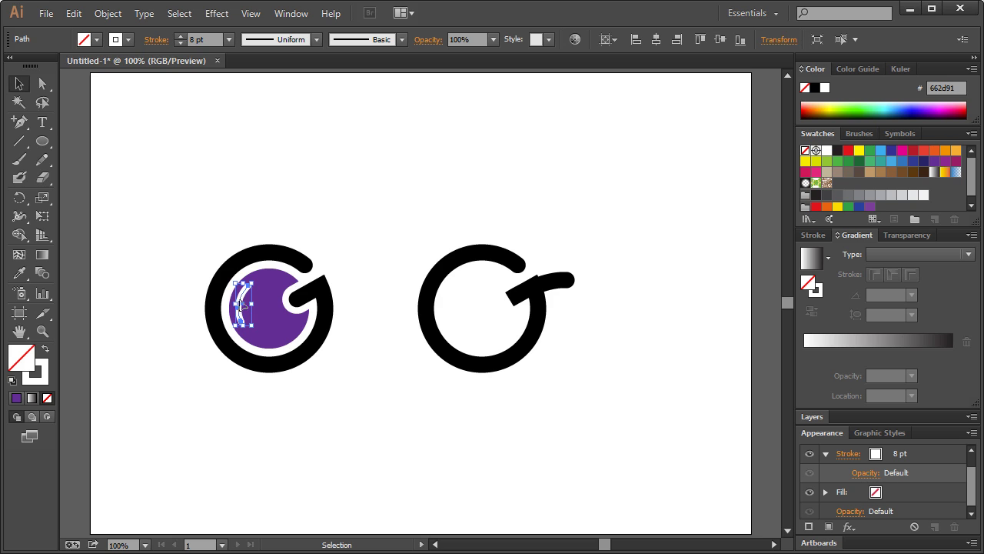
{"action": "key", "text": "ctrl+h"}
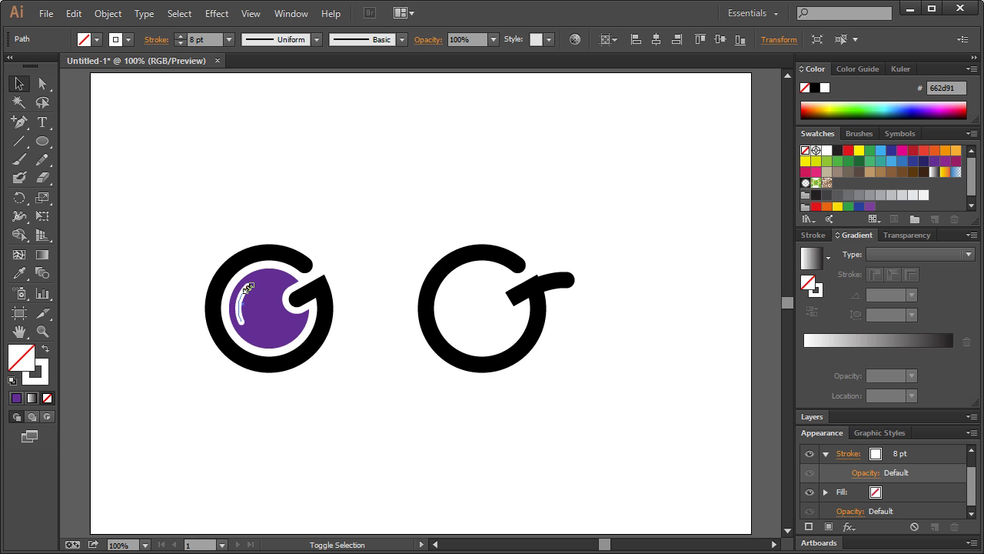
{"action": "left_click", "coordinate": [170, 216]}
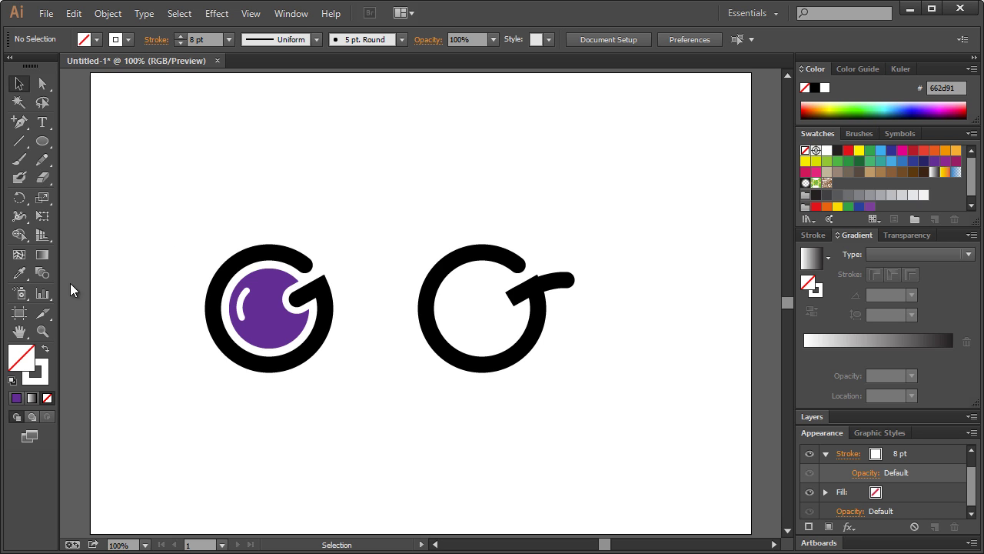
{"action": "key", "text": "ctrl+z"}
{"action": "left_click", "coordinate": [42, 331]}
{"action": "left_click_drag", "start_coordinate": [189, 217], "coordinate": [316, 407]}
Rotate a duplicate of the highlight arc and place it along the circle's lower-left edge
{"action": "key", "text": "v"}
{"action": "left_click", "coordinate": [207, 192]}
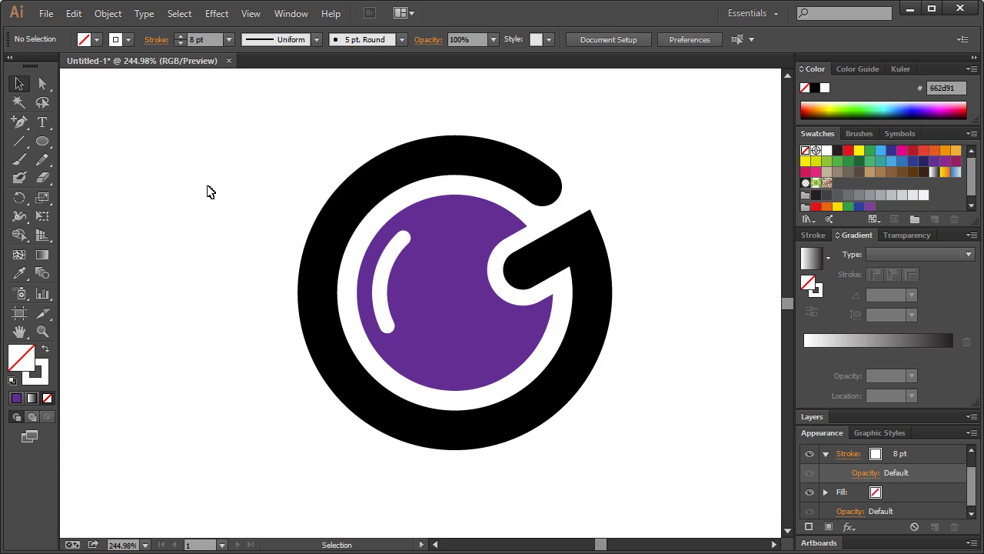
{"action": "left_click", "coordinate": [387, 330]}
{"action": "left_click", "coordinate": [384, 322]}
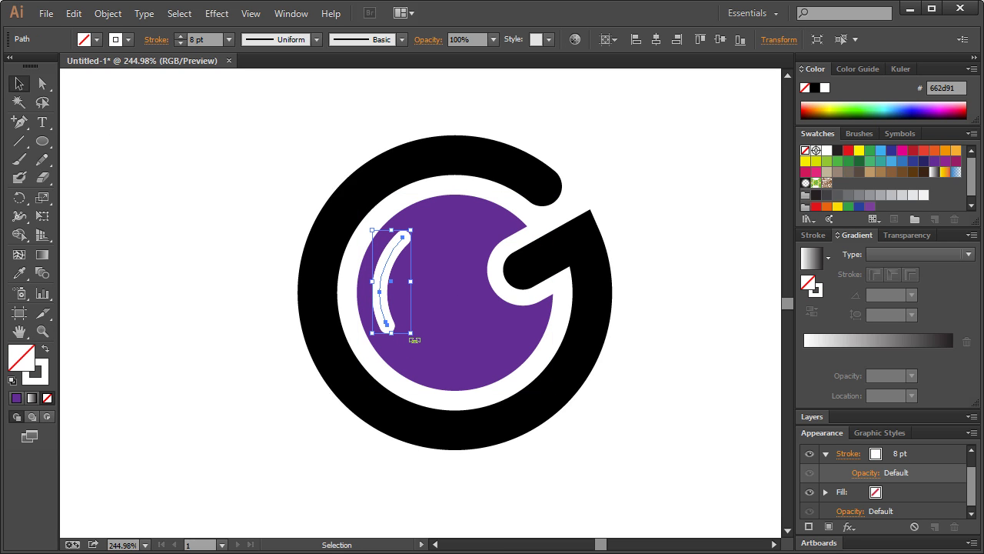
{"action": "left_click_drag", "start_coordinate": [413, 339], "coordinate": [453, 298]}
{"action": "left_click_drag", "start_coordinate": [377, 288], "coordinate": [415, 383]}
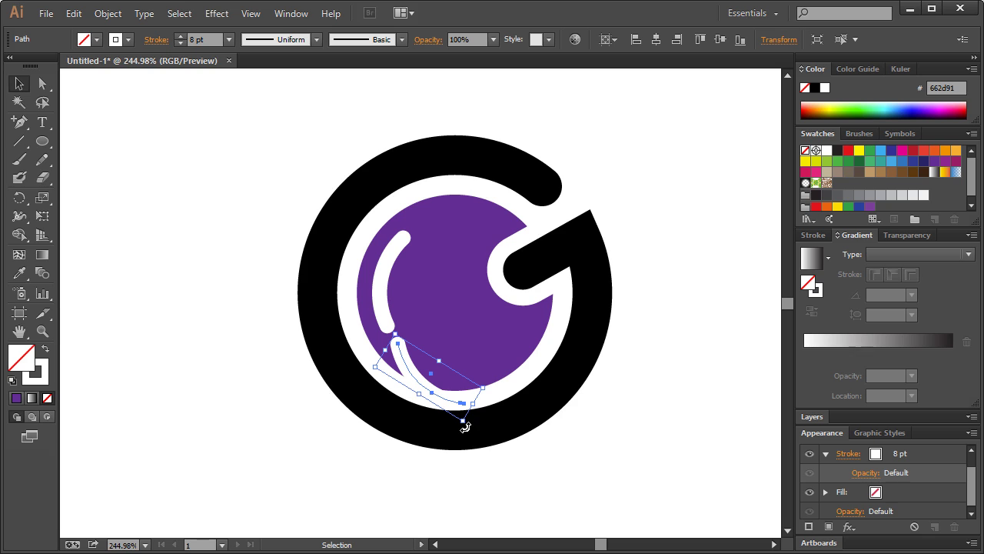
{"action": "left_click_drag", "start_coordinate": [466, 427], "coordinate": [503, 420]}
{"action": "left_click_drag", "start_coordinate": [439, 394], "coordinate": [471, 374]}
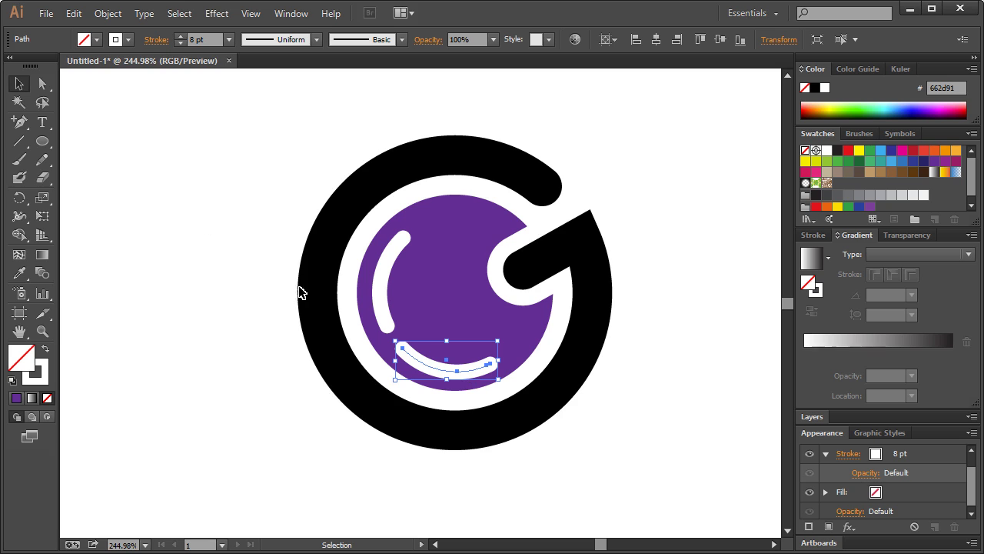
Add an anchor to the lower arc and delete the unwanted part, leaving a small dash
{"action": "left_click", "coordinate": [19, 122]}
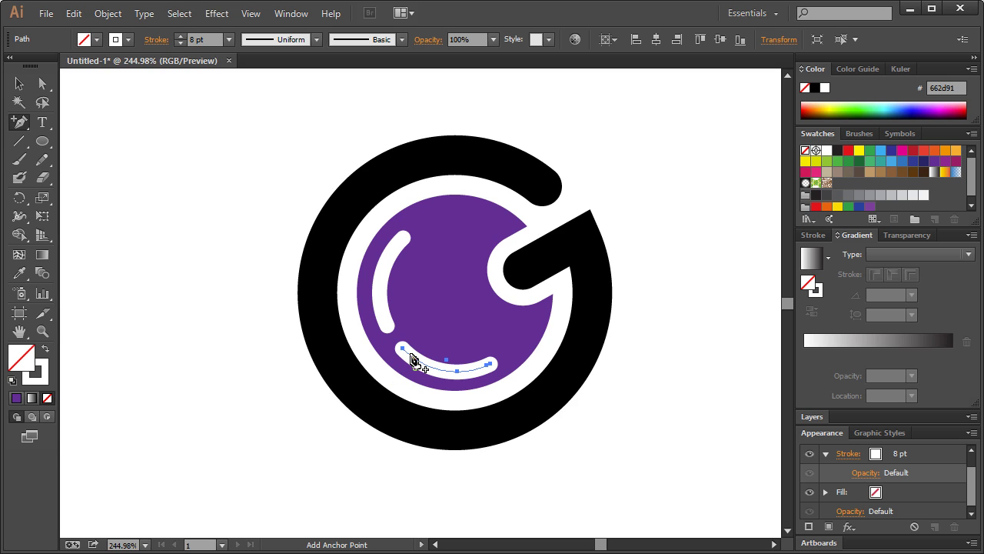
{"action": "left_click", "coordinate": [414, 361]}
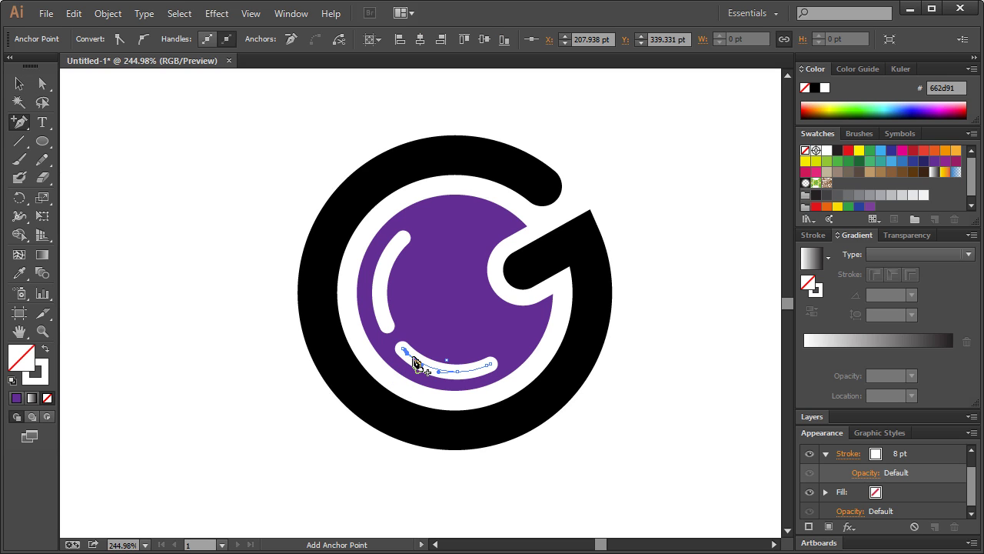
{"action": "left_click", "coordinate": [42, 83]}
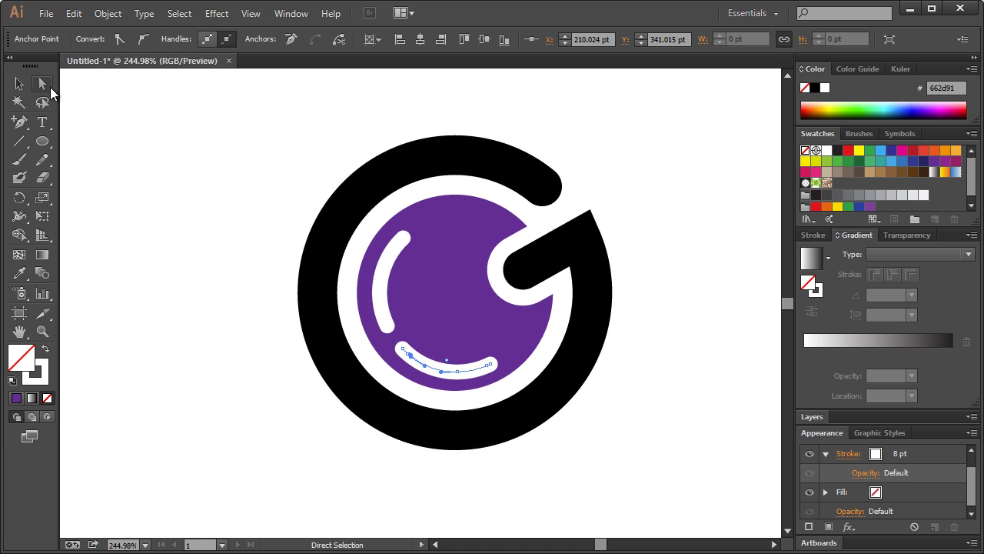
{"action": "left_click", "coordinate": [410, 366]}
{"action": "key", "text": "Delete"}
{"action": "key", "text": "Delete"}
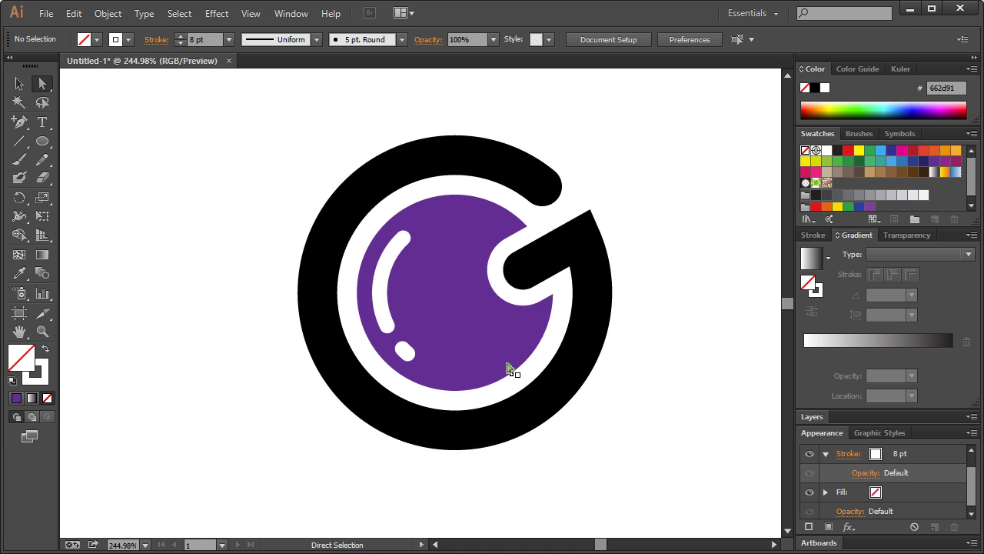
{"action": "left_click", "coordinate": [17, 83]}
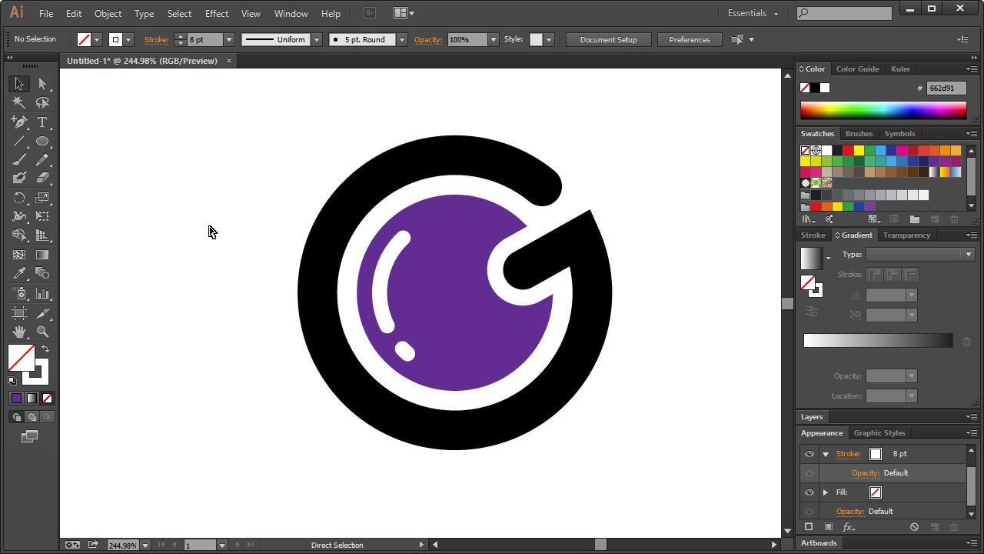
Zoom to fit the artboard and delete the right black G
{"action": "key", "text": "ctrl+1"}
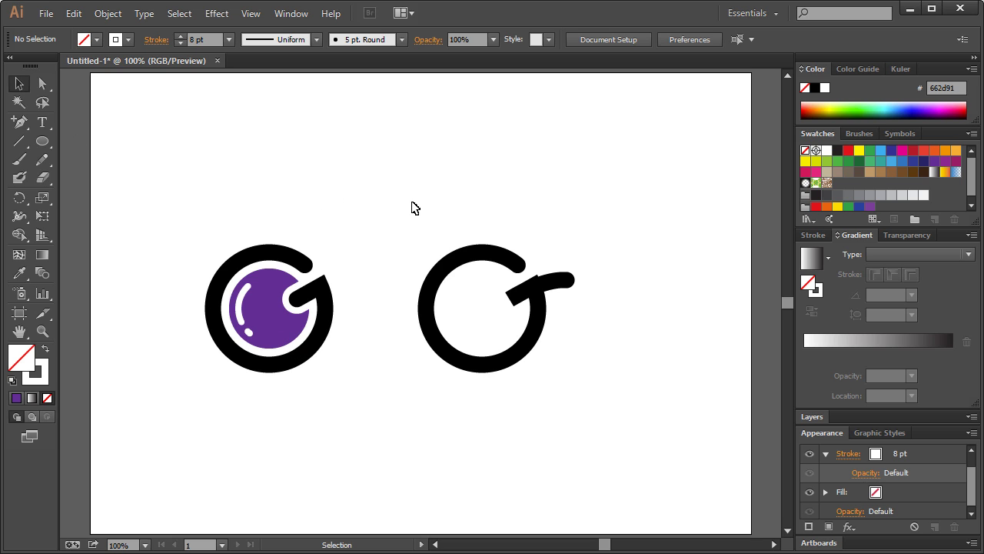
{"action": "left_click_drag", "start_coordinate": [412, 207], "coordinate": [619, 382]}
{"action": "key", "text": "Delete"}
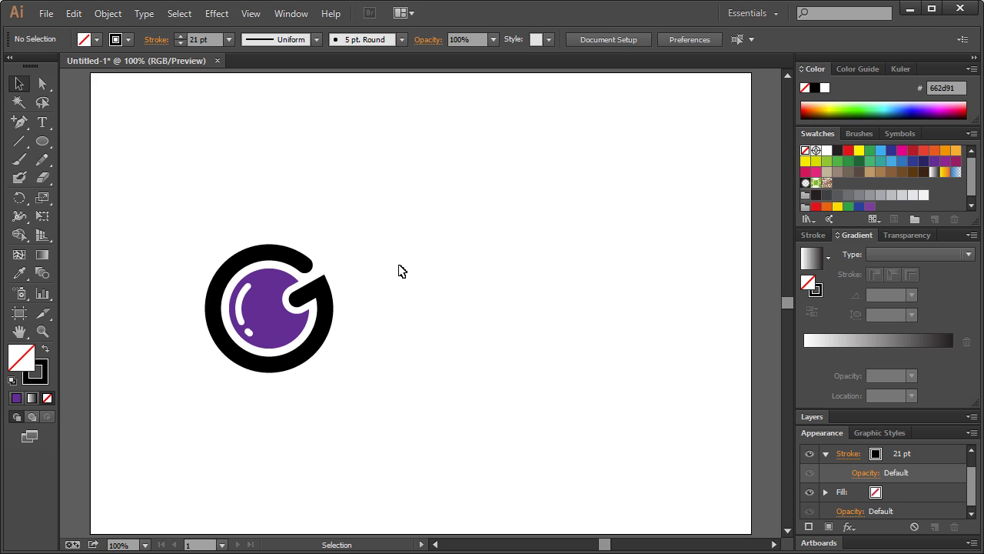
{"action": "left_click_drag", "start_coordinate": [336, 200], "coordinate": [390, 232]}
Duplicate the finished left G logo to the right and rotate it 90° so its tail points up
{"action": "left_click_drag", "start_coordinate": [197, 220], "coordinate": [354, 392]}
{"action": "left_click_drag", "start_coordinate": [323, 338], "coordinate": [626, 259]}
{"action": "left_click", "coordinate": [582, 154]}
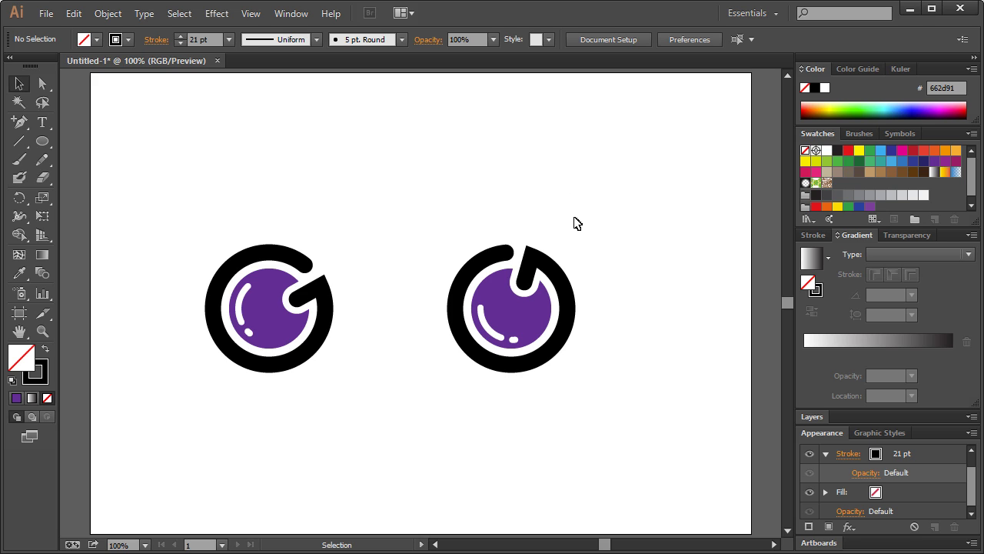
{"action": "left_click_drag", "start_coordinate": [594, 229], "coordinate": [607, 244]}
{"action": "left_click", "coordinate": [536, 261]}
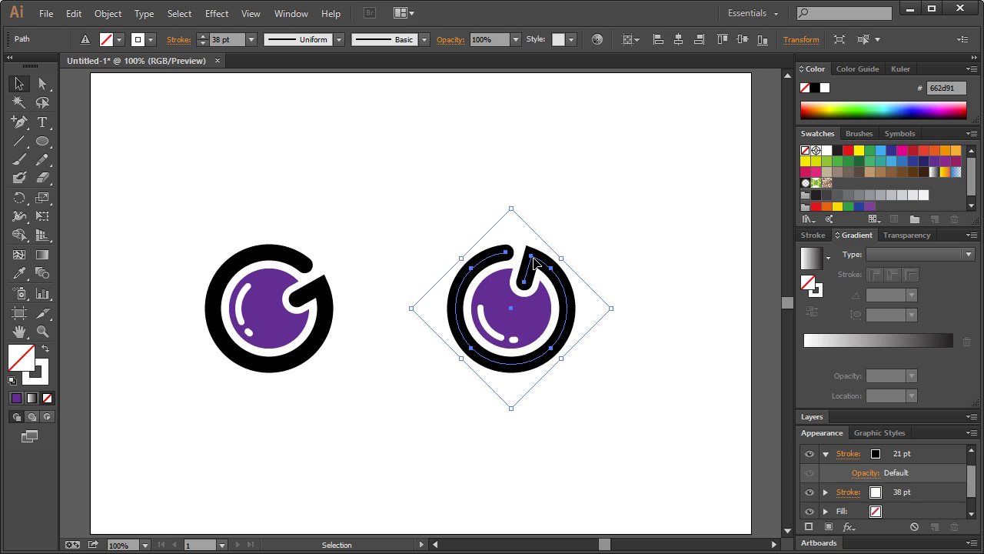
Set the copy's white stroke to 37 pt and its black stroke to 12 pt
{"action": "left_click", "coordinate": [201, 43]}
{"action": "left_click", "coordinate": [202, 43]}
{"action": "left_click", "coordinate": [201, 43]}
{"action": "left_click", "coordinate": [202, 44]}
{"action": "left_click", "coordinate": [202, 44]}
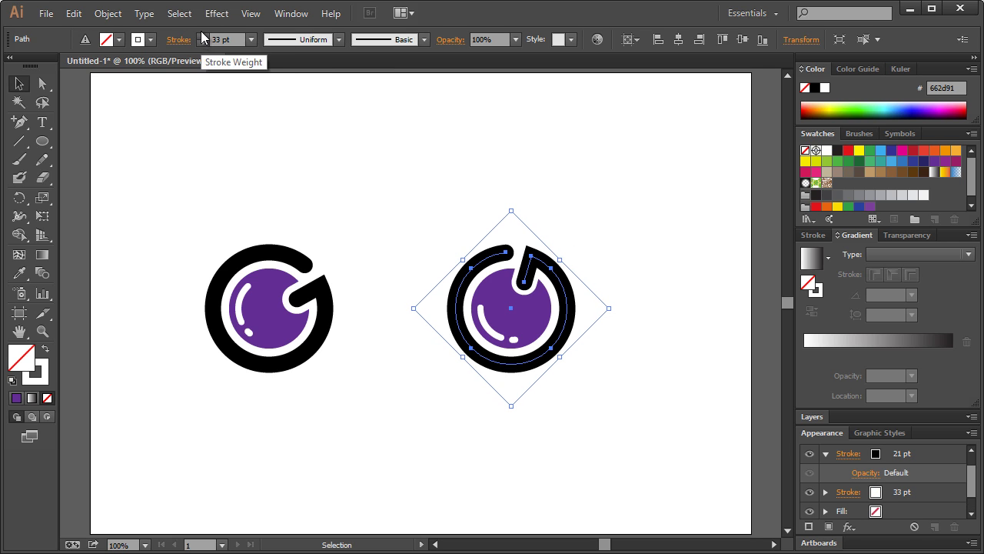
{"action": "left_click", "coordinate": [201, 37]}
{"action": "left_click", "coordinate": [201, 36]}
{"action": "left_click", "coordinate": [201, 36]}
{"action": "left_click", "coordinate": [201, 36]}
{"action": "left_click", "coordinate": [903, 454]}
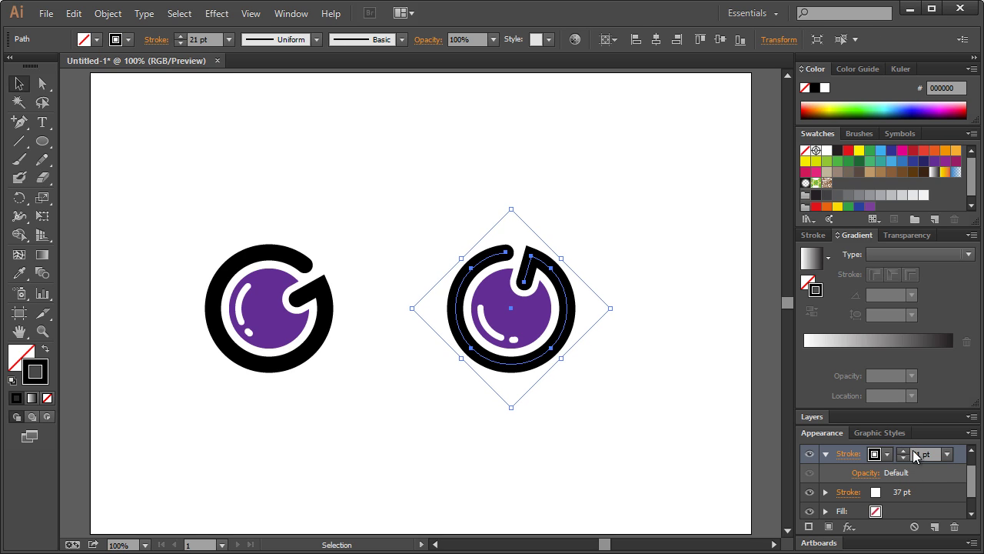
{"action": "left_click", "coordinate": [904, 458]}
{"action": "left_click_drag", "start_coordinate": [905, 460], "coordinate": [904, 461]}
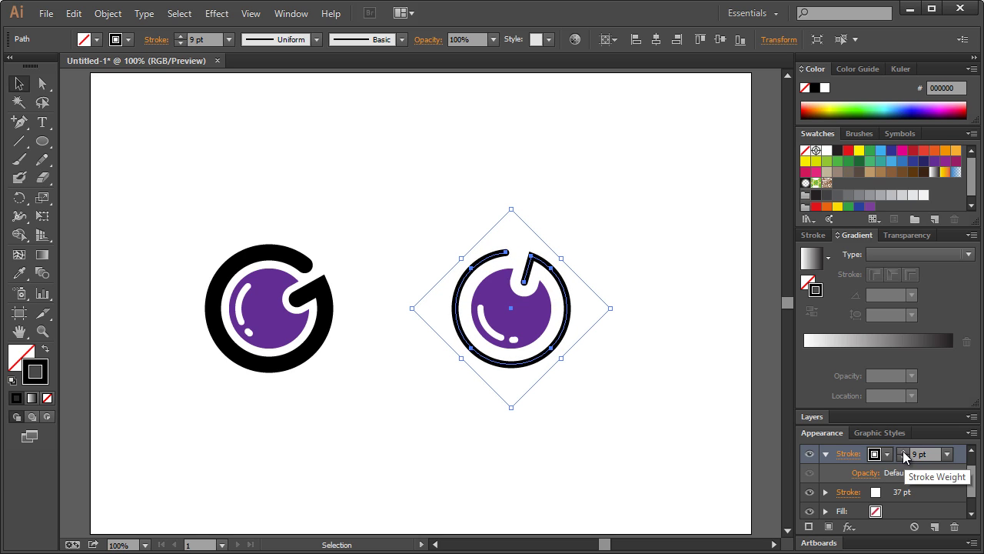
{"action": "left_click", "coordinate": [902, 450]}
{"action": "left_click", "coordinate": [903, 451]}
{"action": "left_click", "coordinate": [902, 450]}
{"action": "left_click", "coordinate": [552, 208]}
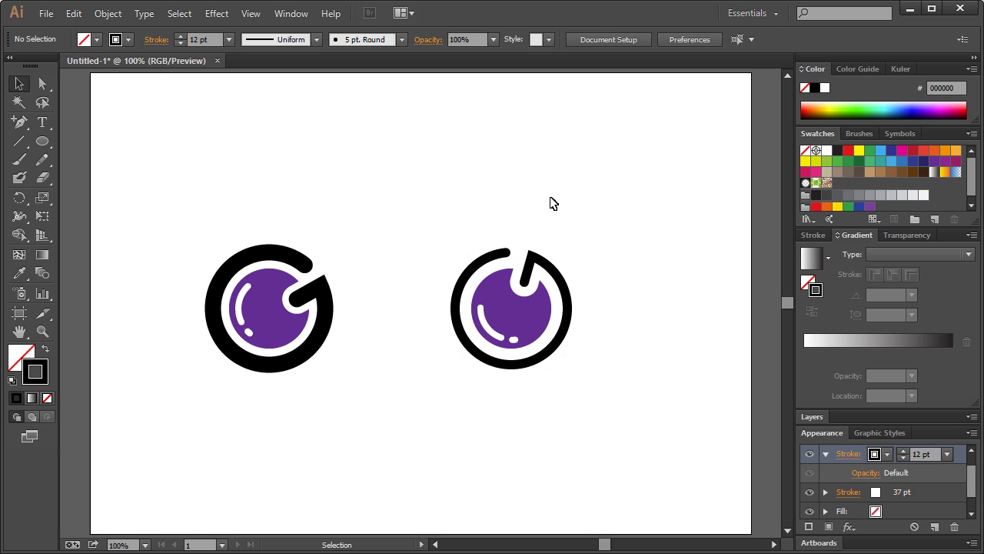
Select the rotated copy with a marquee
{"action": "left_click", "coordinate": [559, 283]}
{"action": "left_click", "coordinate": [595, 225]}
{"action": "left_click_drag", "start_coordinate": [492, 222], "coordinate": [345, 277]}
Delete the rotated G copy and select the original G logo
{"action": "key", "text": "Delete"}
{"action": "left_click", "coordinate": [292, 262]}
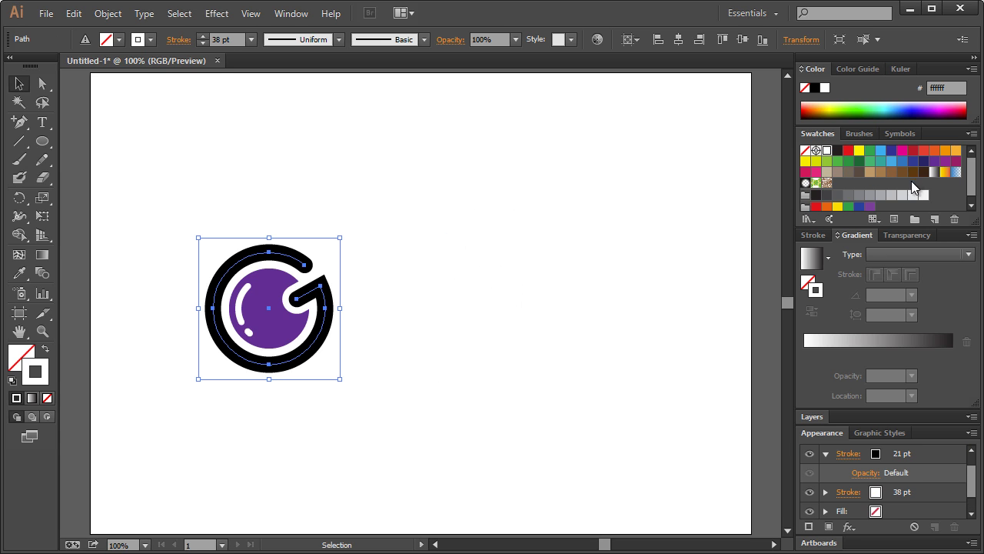
{"action": "left_click", "coordinate": [934, 162]}
{"action": "key", "text": "ctrl+z"}
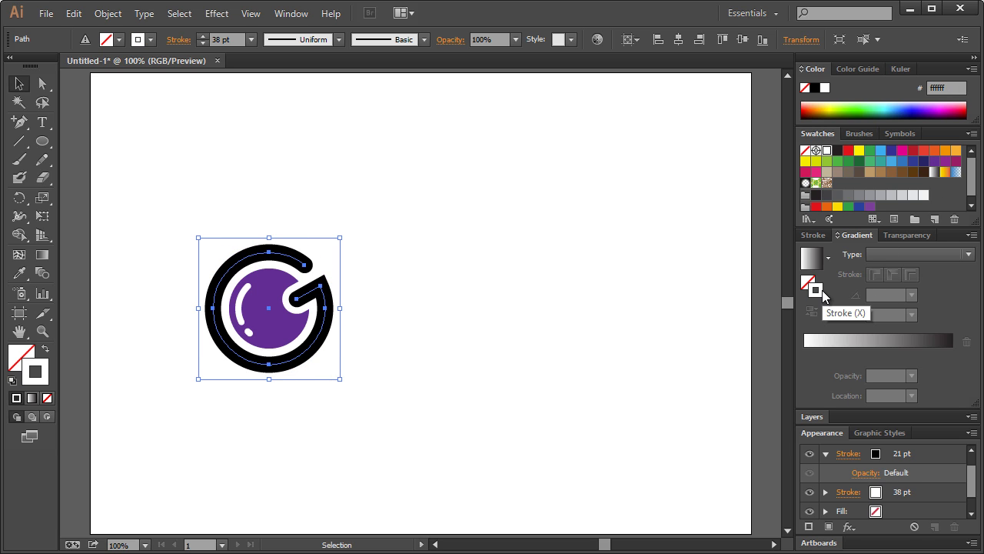
Make the G's 21 pt black stroke purple, then deselect the logo
{"action": "left_click", "coordinate": [931, 455]}
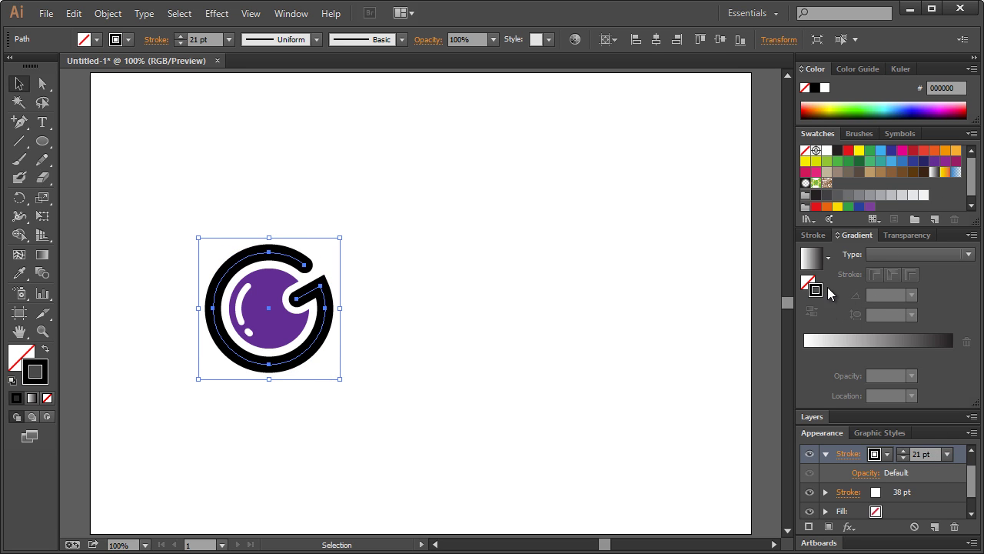
{"action": "left_click", "coordinate": [937, 163]}
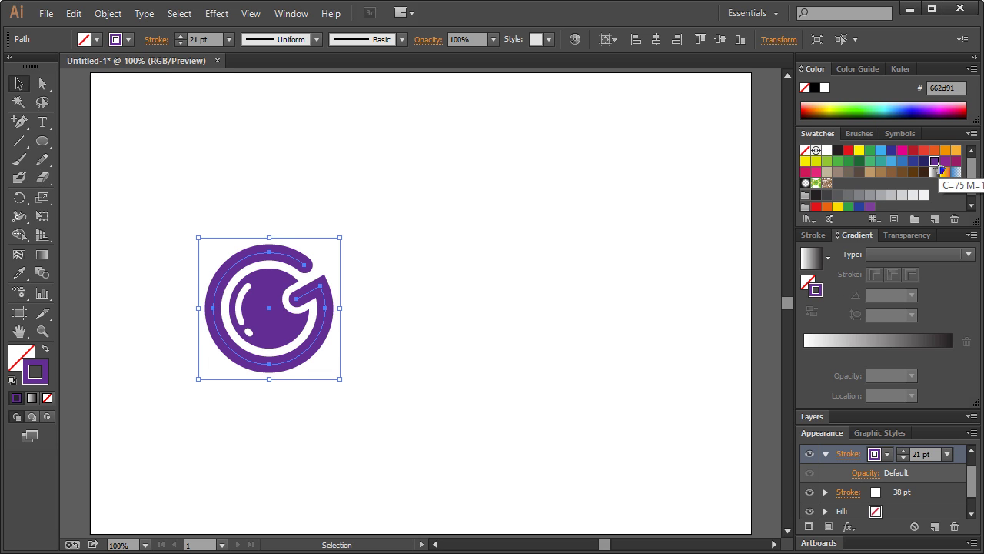
{"action": "left_click", "coordinate": [454, 195]}
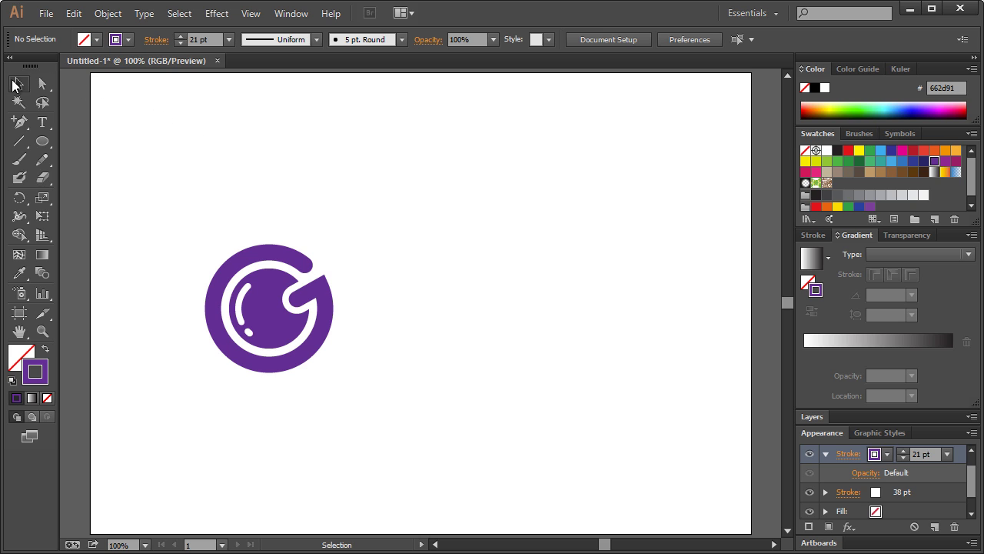
{"action": "left_click_drag", "start_coordinate": [177, 197], "coordinate": [201, 204]}
Zoom in on the G lettermark and duplicate its ring path in place
{"action": "left_click", "coordinate": [40, 335]}
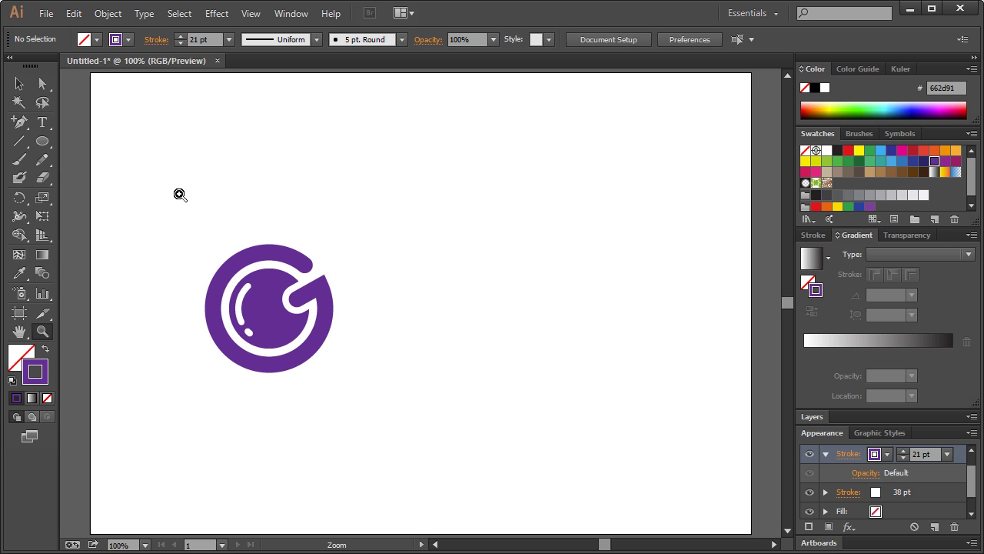
{"action": "left_click_drag", "start_coordinate": [164, 188], "coordinate": [480, 424]}
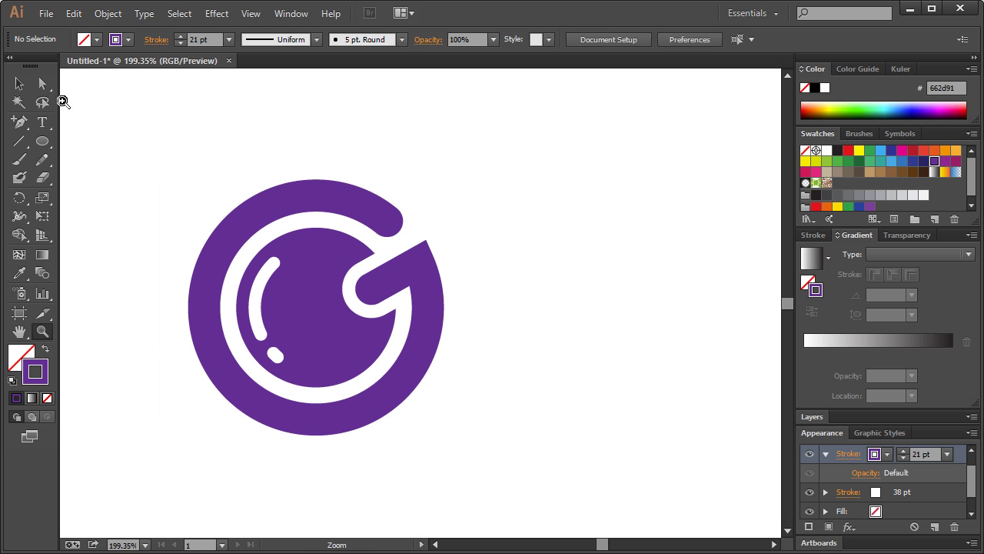
{"action": "left_click", "coordinate": [18, 83]}
{"action": "left_click", "coordinate": [423, 273]}
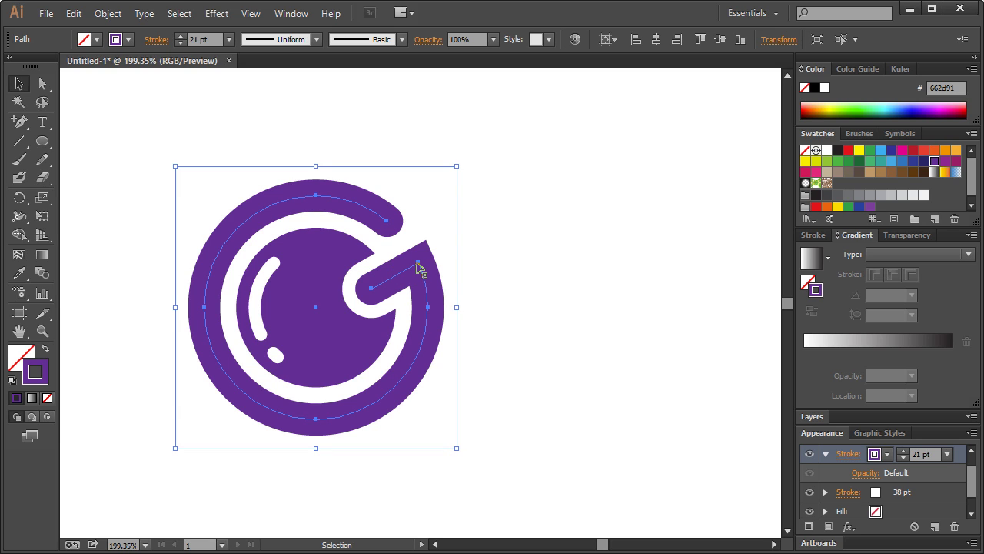
{"action": "key", "text": "ctrl"}
Delete the copy's end, top, left, bottom and right anchors, leaving only the tail bar
{"action": "left_click", "coordinate": [42, 83]}
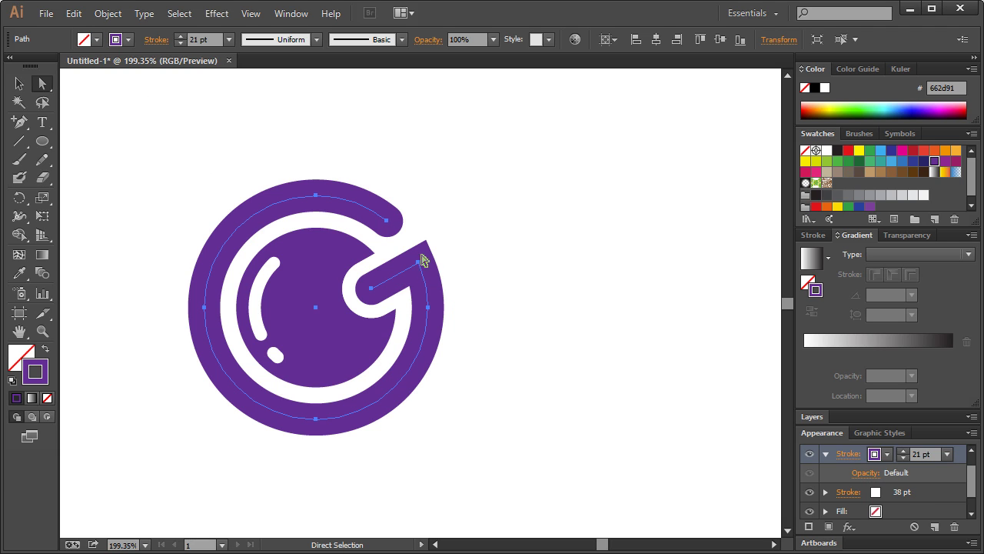
{"action": "left_click", "coordinate": [387, 221]}
{"action": "left_click", "coordinate": [317, 196], "text": "shift"}
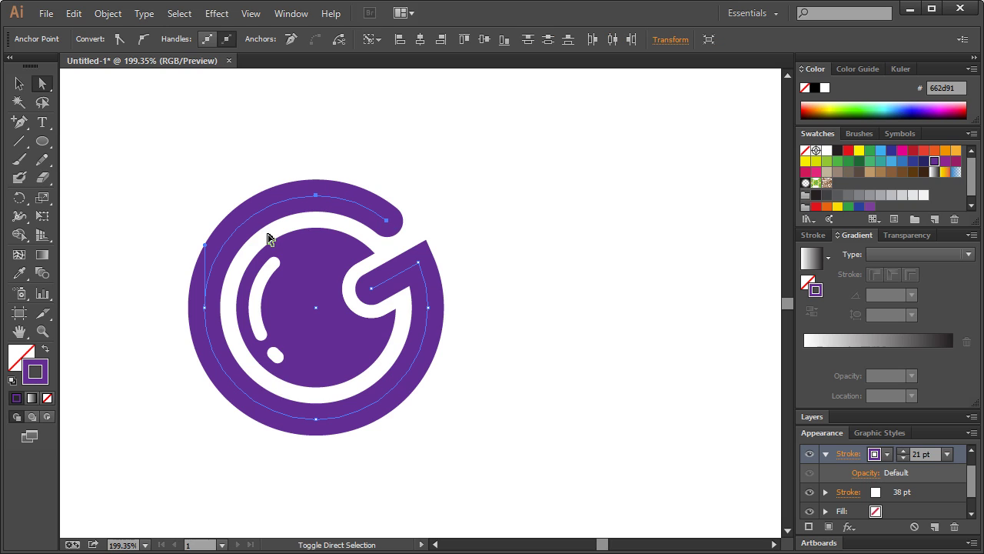
{"action": "left_click", "coordinate": [205, 308], "text": "shift"}
{"action": "left_click", "coordinate": [316, 420], "text": "shift"}
{"action": "left_click", "coordinate": [429, 309], "text": "shift"}
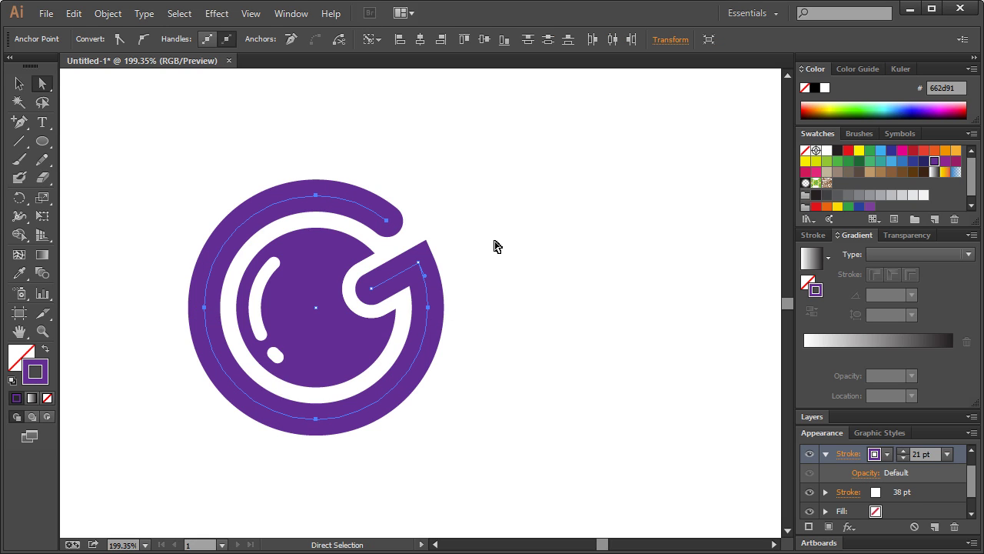
{"action": "key", "text": "Delete"}
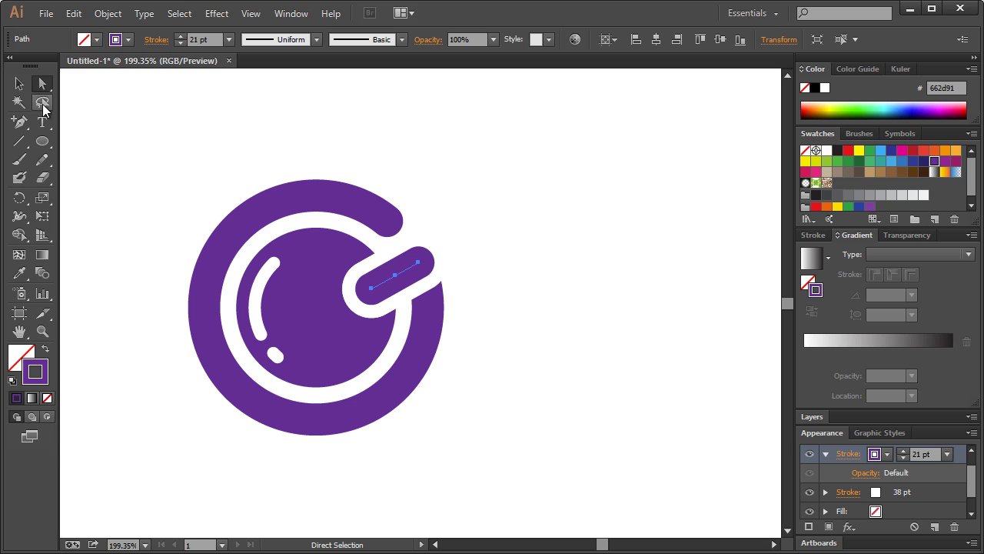
Check the tail bar's 38 pt white stroke and the G's 21 pt purple stroke
{"action": "left_click", "coordinate": [18, 83]}
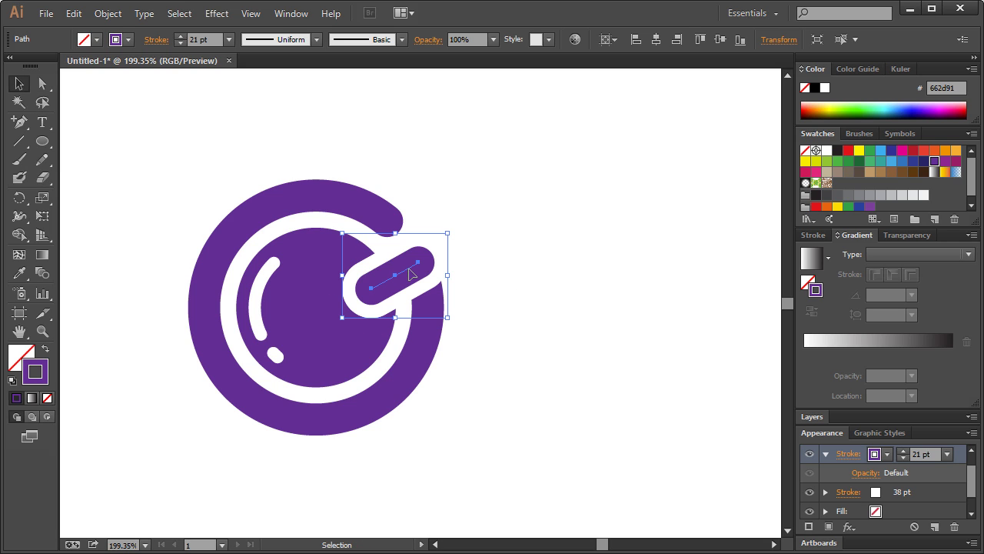
{"action": "scroll", "coordinate": [917, 480], "scroll_direction": "down", "scroll_amount": 1}
{"action": "left_click", "coordinate": [934, 472]}
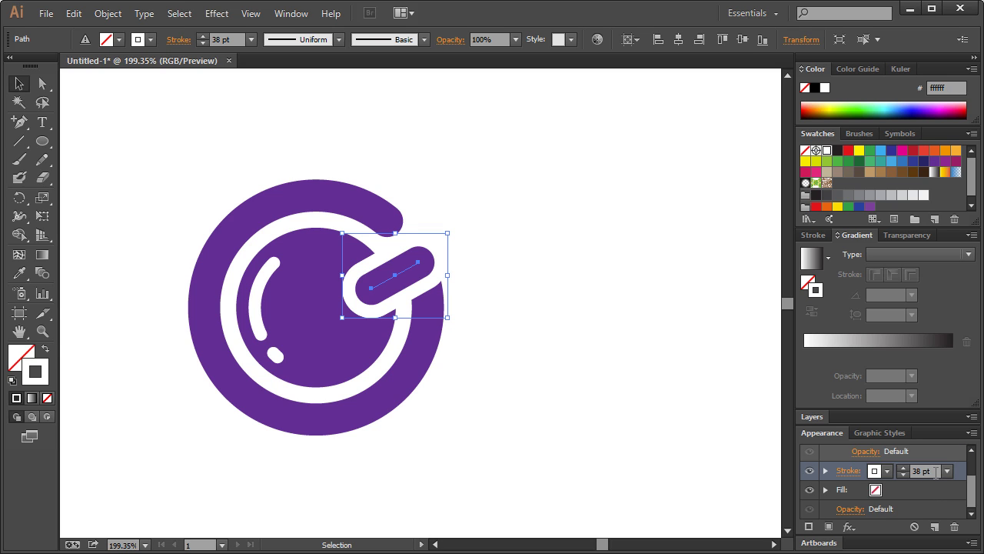
{"action": "key", "text": "ctrl+shift+a"}
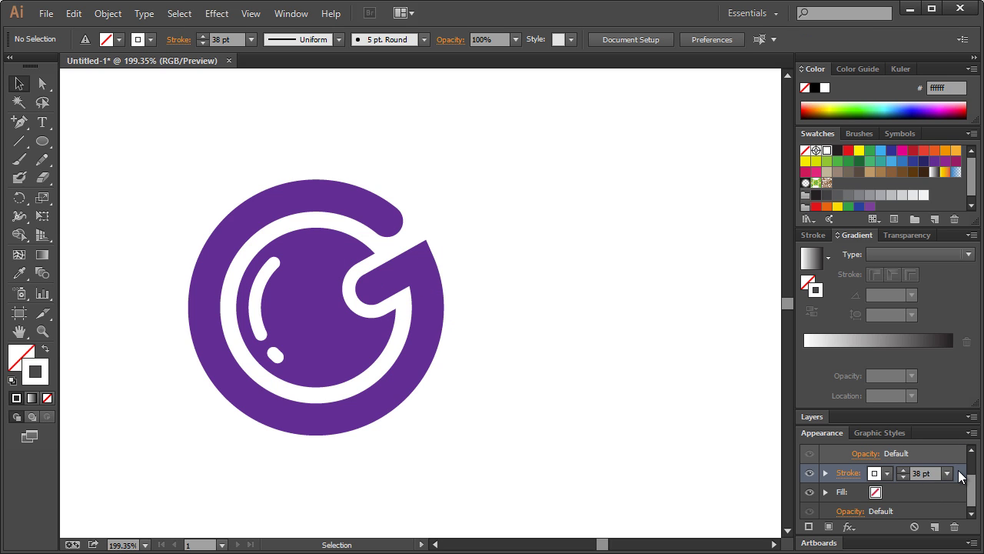
{"action": "left_click", "coordinate": [415, 269]}
{"action": "scroll", "coordinate": [889, 484], "scroll_direction": "up", "scroll_amount": 2}
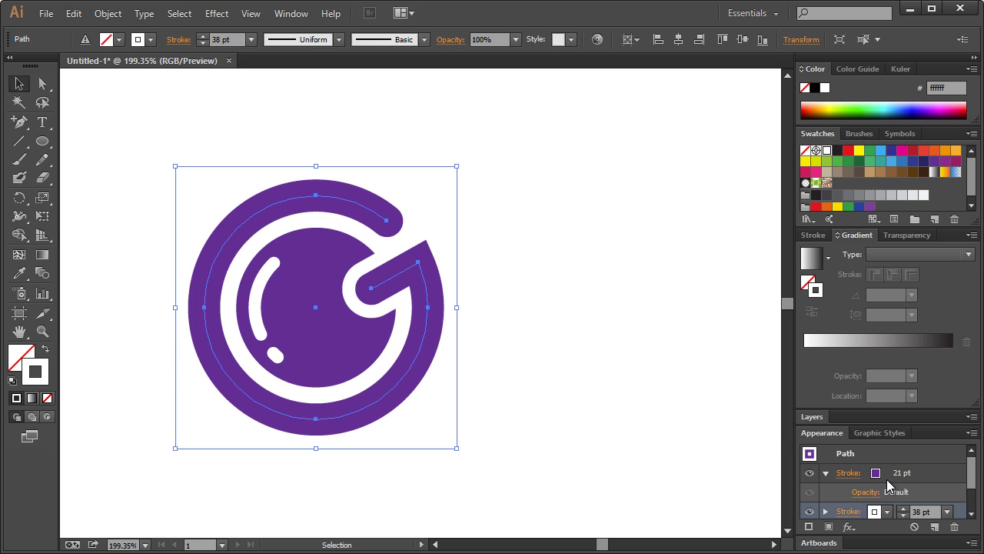
{"action": "left_click", "coordinate": [894, 473]}
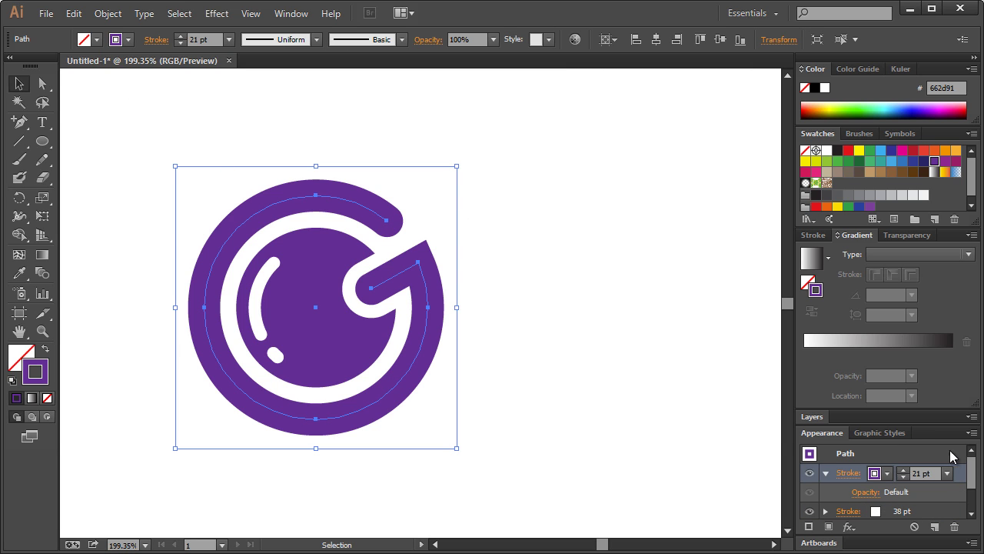
Go through the layer's paths: white dot, highlight curve, inner circle and G ring
{"action": "left_click", "coordinate": [823, 416]}
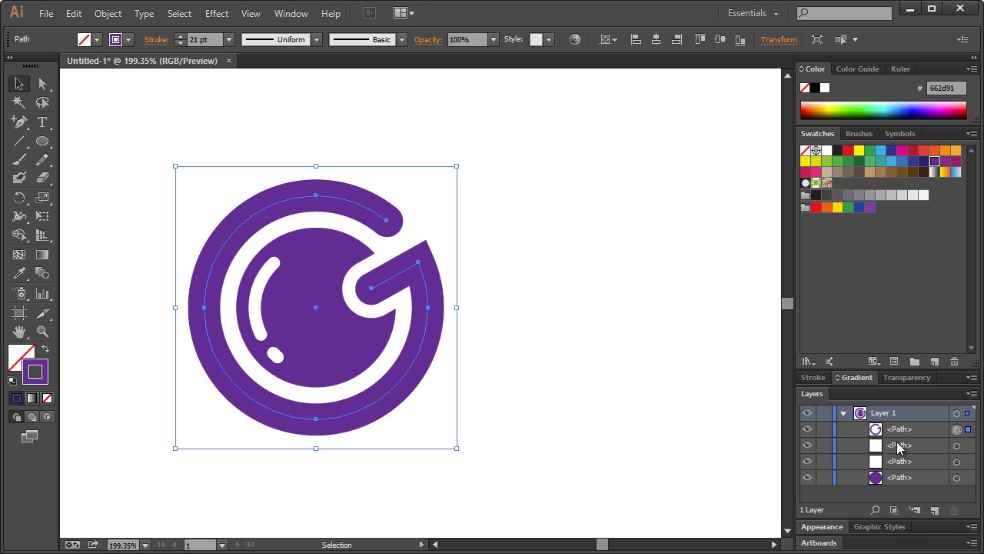
{"action": "left_click", "coordinate": [957, 445]}
{"action": "left_click", "coordinate": [957, 461]}
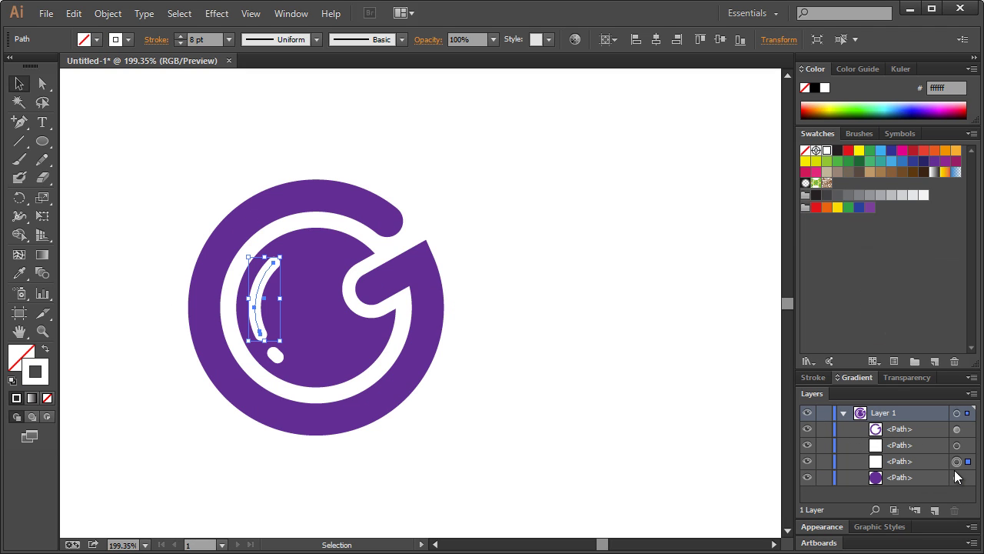
{"action": "left_click", "coordinate": [957, 478]}
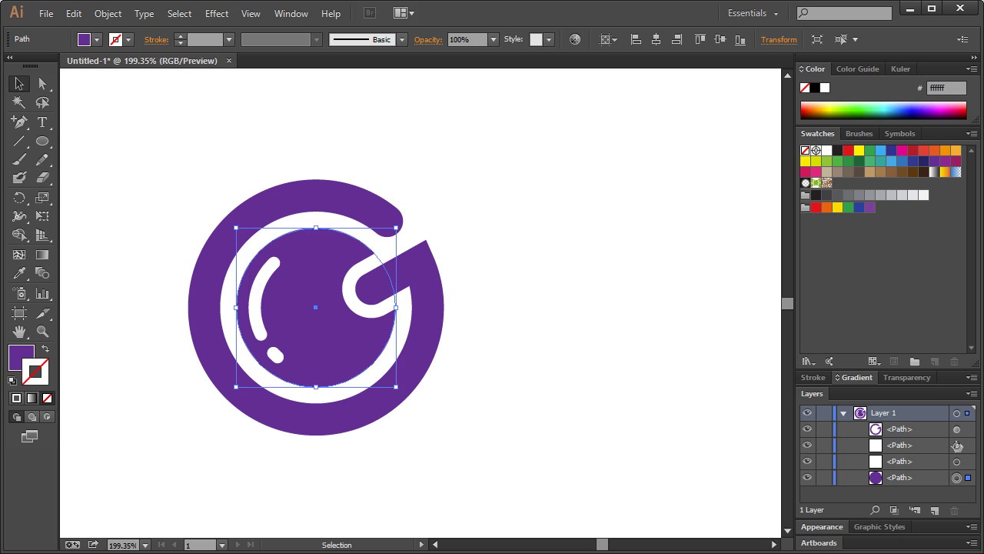
{"action": "left_click", "coordinate": [957, 445]}
{"action": "left_click", "coordinate": [956, 429]}
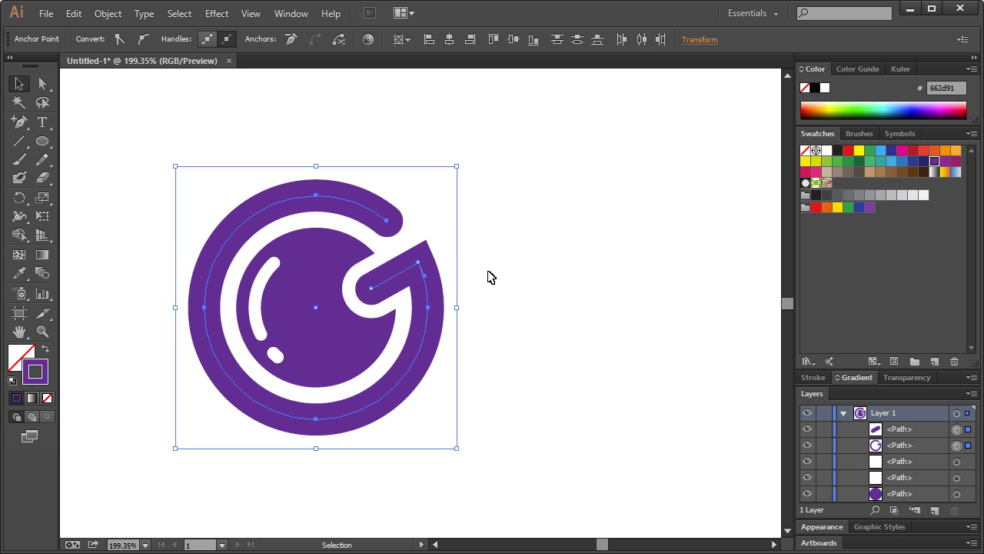
Redo Clear to restore the separate tail capsule, then select it whole
{"action": "left_click", "coordinate": [73, 13]}
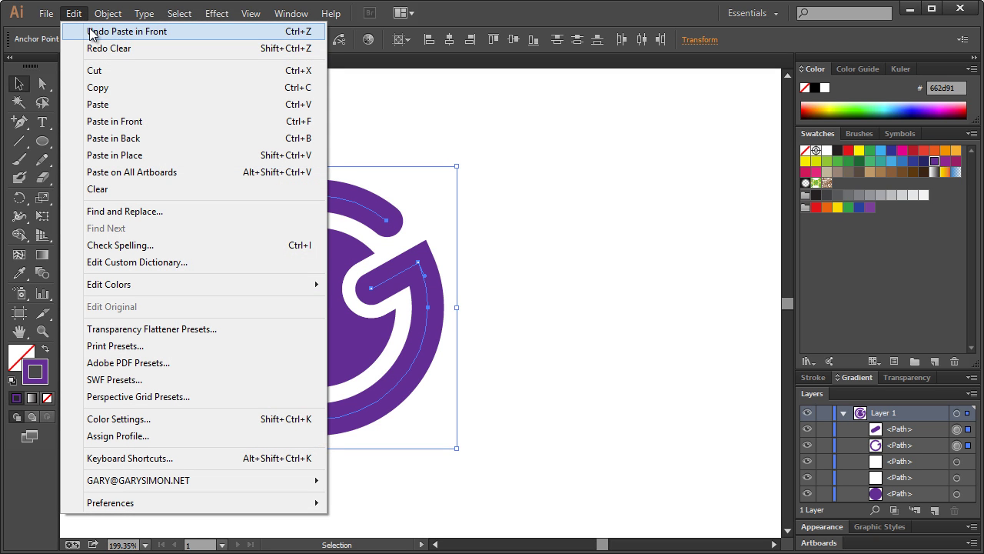
{"action": "left_click", "coordinate": [93, 47]}
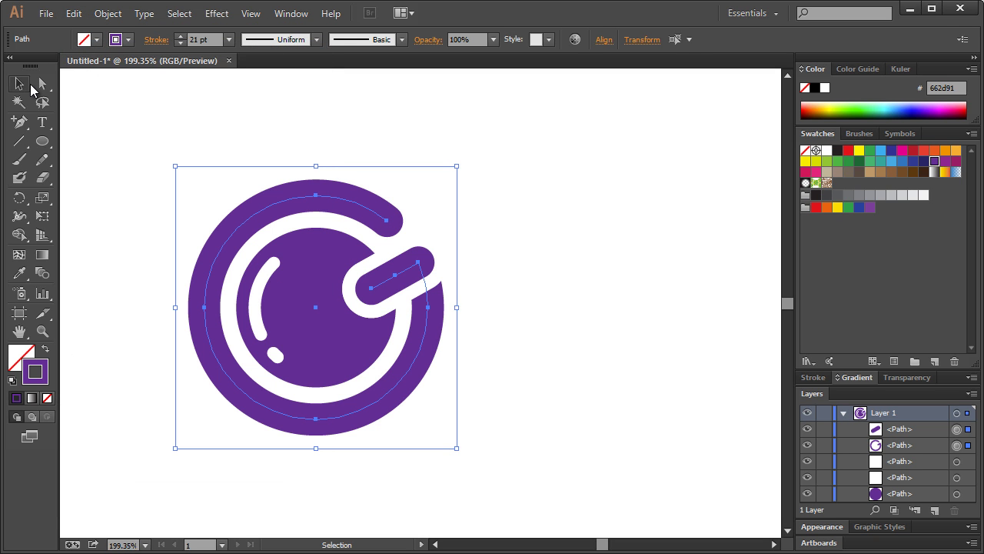
{"action": "left_click", "coordinate": [43, 83]}
{"action": "left_click", "coordinate": [419, 279]}
{"action": "left_click", "coordinate": [408, 275]}
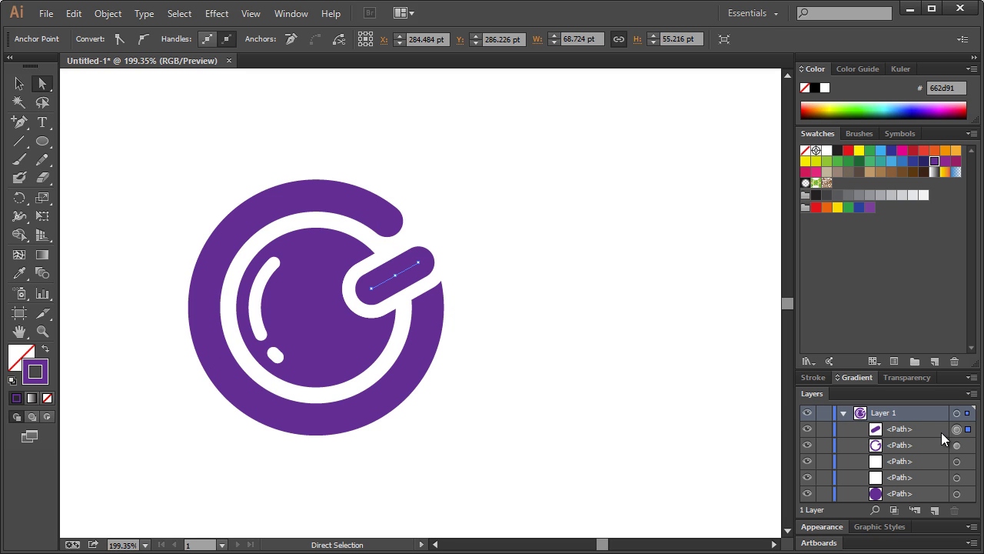
{"action": "left_click", "coordinate": [19, 83]}
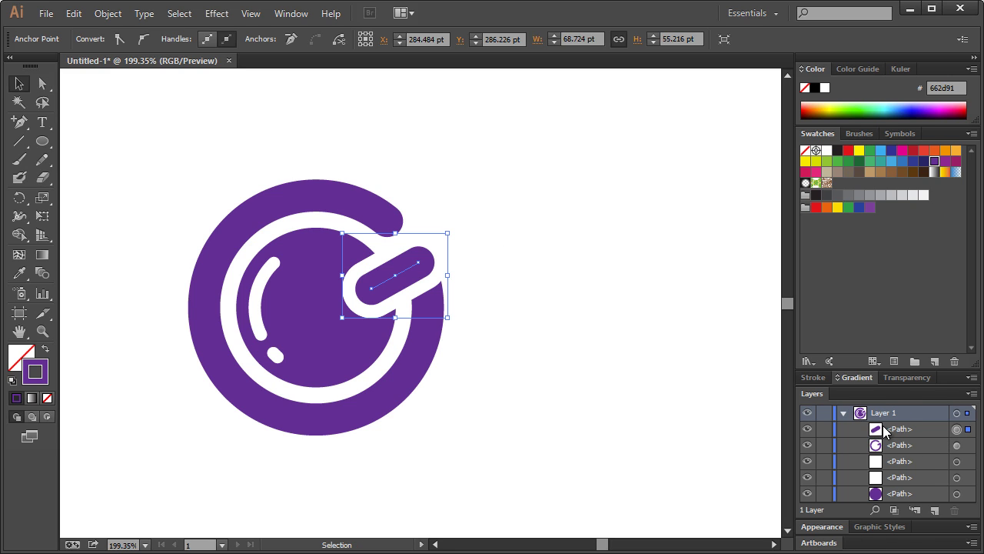
Remove the tail capsule's 38 pt white stroke in the Appearance panel
{"action": "left_click", "coordinate": [821, 526]}
{"action": "left_click_drag", "start_coordinate": [968, 468], "coordinate": [951, 487]}
{"action": "left_click_drag", "start_coordinate": [959, 523], "coordinate": [954, 529]}
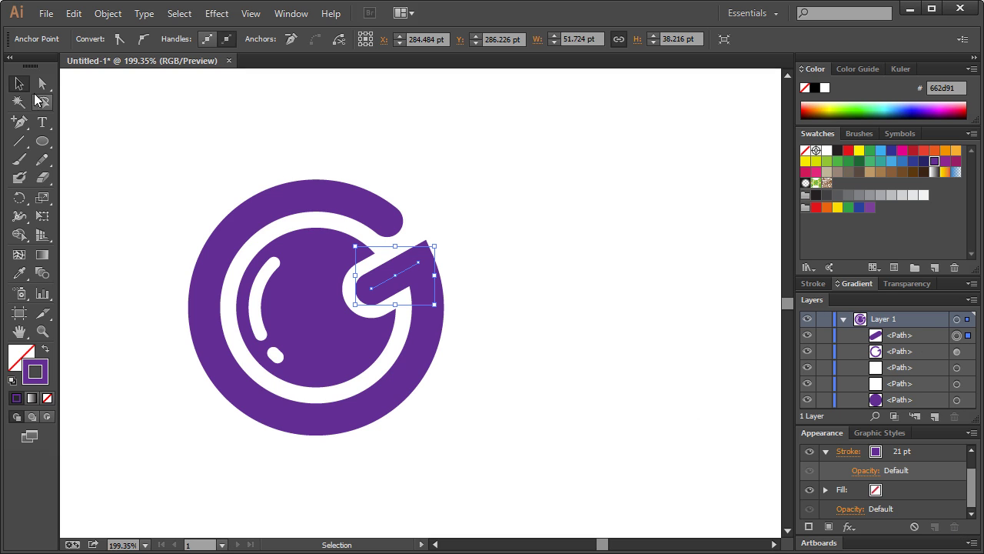
Pull the tail's end anchor out beyond the circle and reset the view to 100%
{"action": "key", "text": "a"}
{"action": "mouse_move", "coordinate": [418, 264]}
{"action": "left_mouse_down"}
{"action": "mouse_move", "coordinate": [463, 244]}
{"action": "mouse_move", "coordinate": [447, 246]}
{"action": "left_mouse_up"}
{"action": "left_click", "coordinate": [521, 192]}
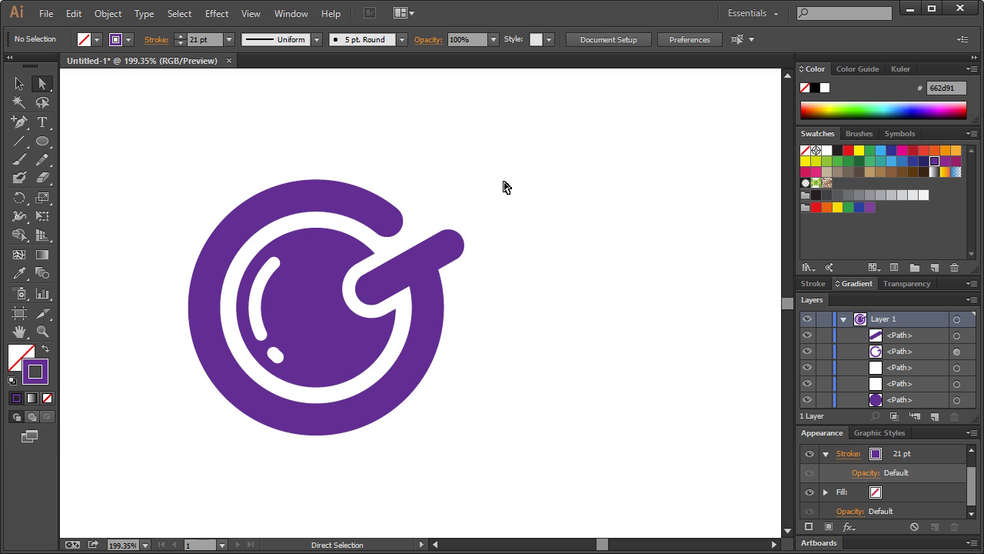
{"action": "left_click", "coordinate": [366, 296]}
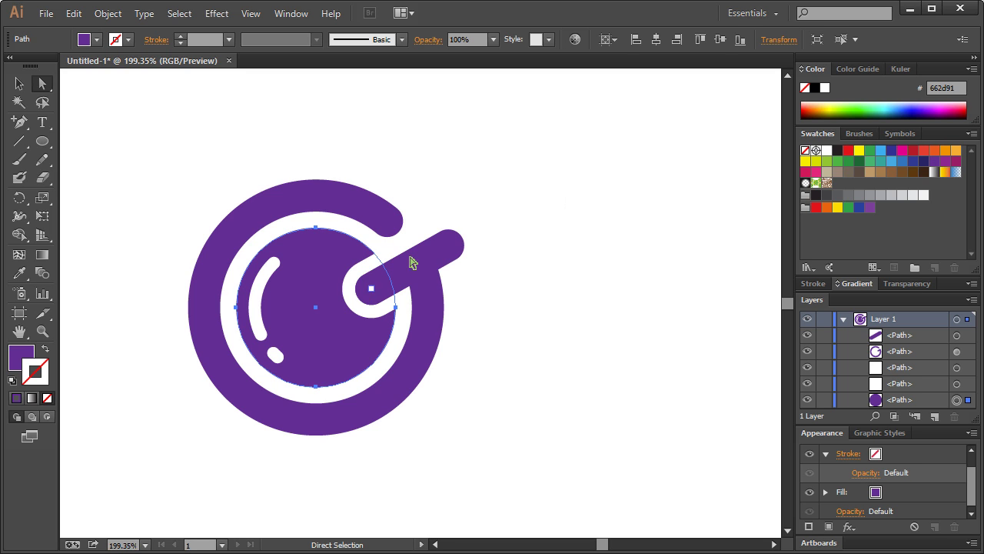
{"action": "left_click", "coordinate": [549, 151]}
{"action": "key", "text": "ctrl+1"}
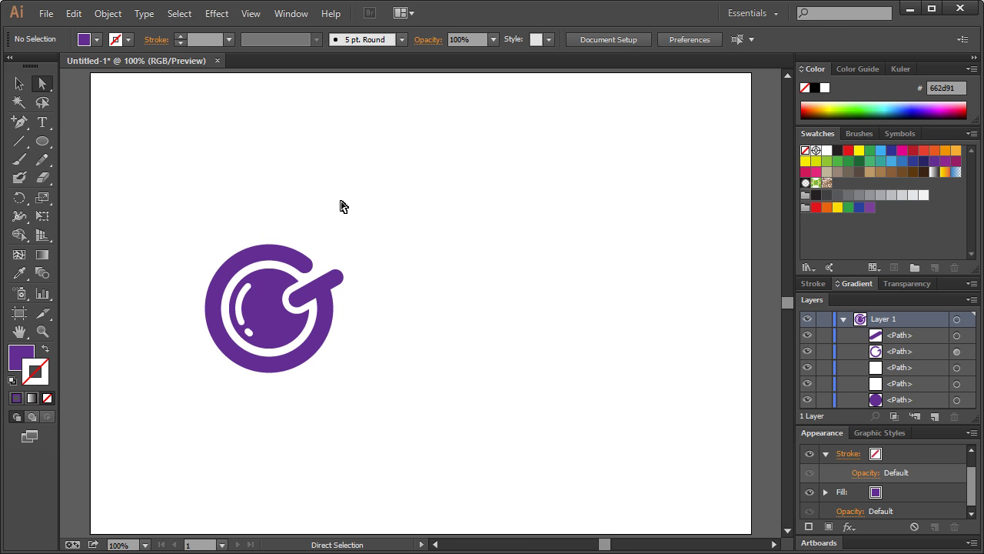
Select the whole G logo and drag a duplicate straight across to the right
{"action": "left_click", "coordinate": [18, 83]}
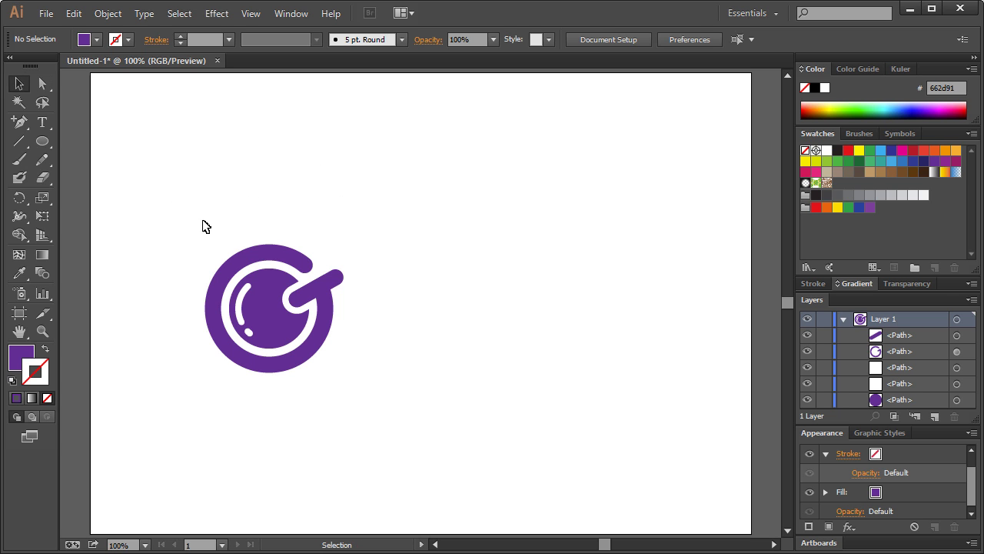
{"action": "left_click_drag", "start_coordinate": [251, 254], "coordinate": [347, 347]}
{"action": "left_click", "coordinate": [346, 346]}
{"action": "left_click", "coordinate": [325, 296]}
{"action": "left_click_drag", "start_coordinate": [331, 290], "coordinate": [550, 289]}
{"action": "left_click", "coordinate": [587, 186]}
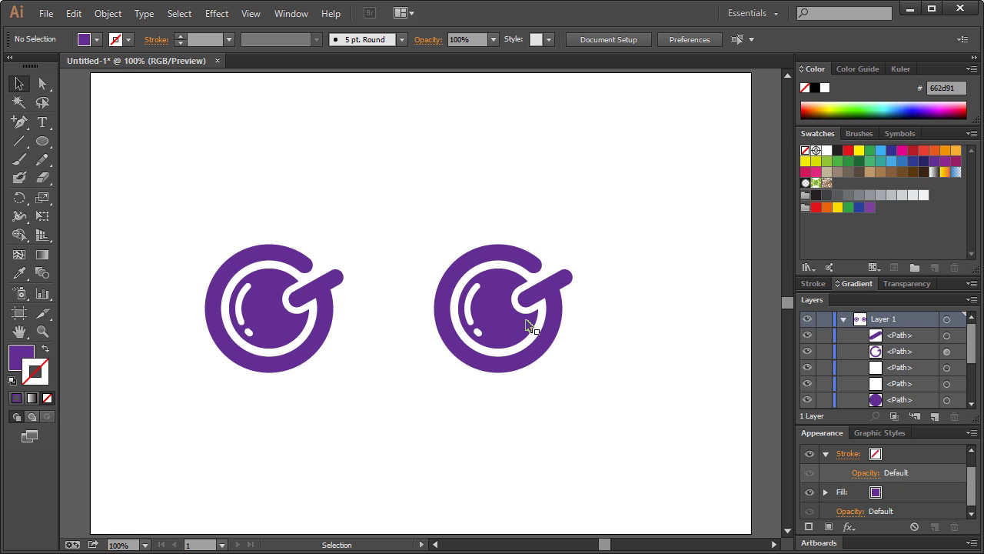
Rotate the right copy so its tail points up, then select it whole
{"action": "mouse_move", "coordinate": [422, 212]}
{"action": "left_mouse_down"}
{"action": "mouse_move", "coordinate": [614, 410]}
{"action": "mouse_move", "coordinate": [619, 369]}
{"action": "mouse_move", "coordinate": [645, 339]}
{"action": "left_mouse_up"}
{"action": "left_click", "coordinate": [622, 199]}
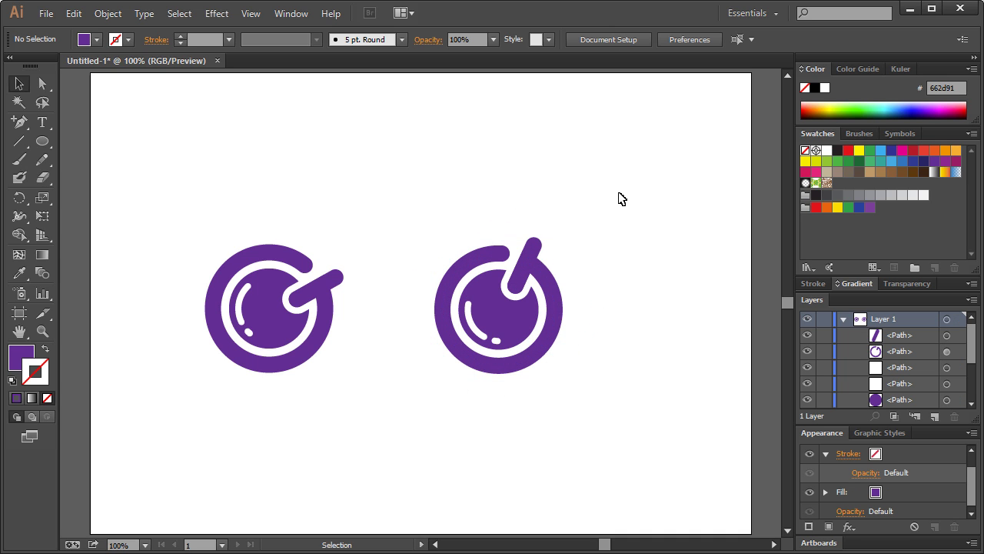
{"action": "left_click_drag", "start_coordinate": [452, 209], "coordinate": [573, 375]}
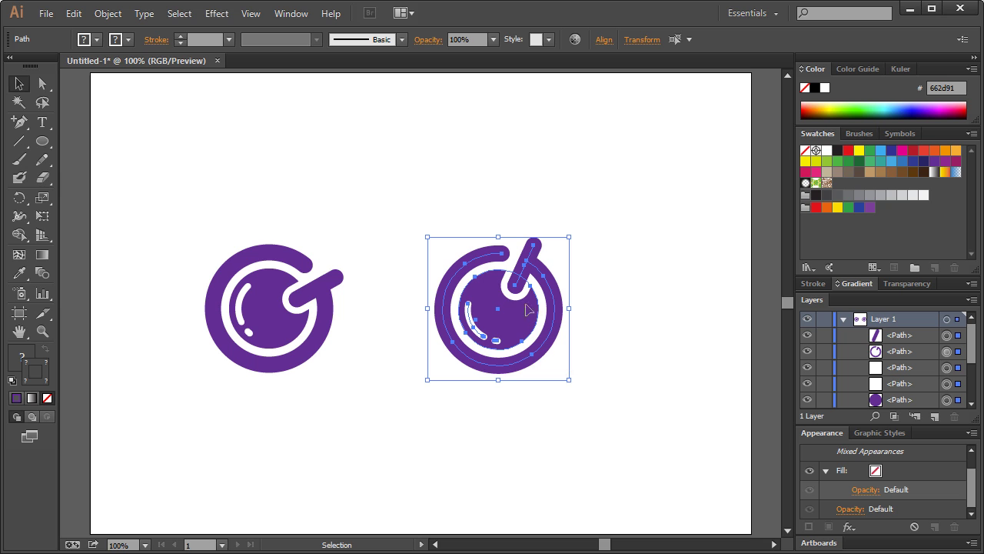
Outline the copy's strokes and try shrinking it twice, undoing each attempt
{"action": "left_click", "coordinate": [95, 13]}
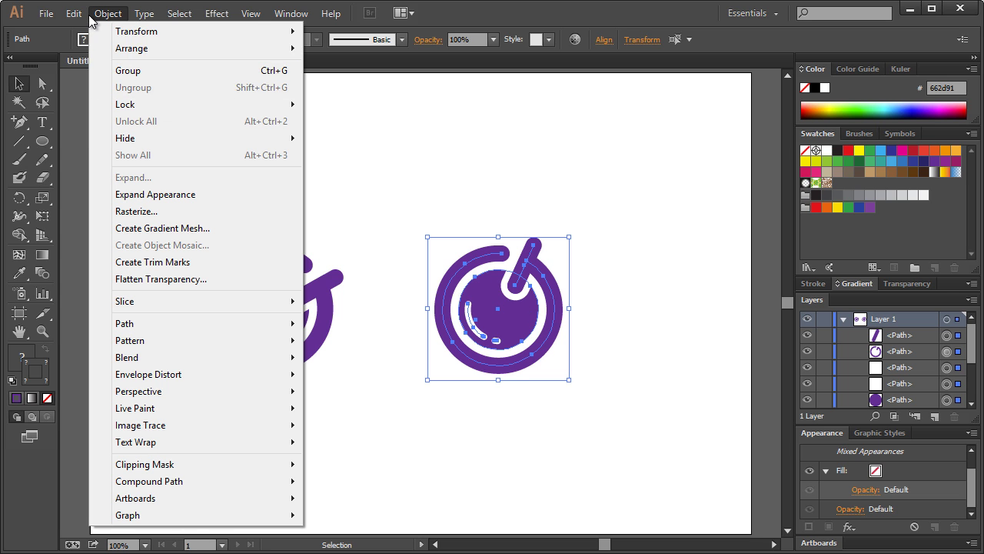
{"action": "mouse_move", "coordinate": [147, 329]}
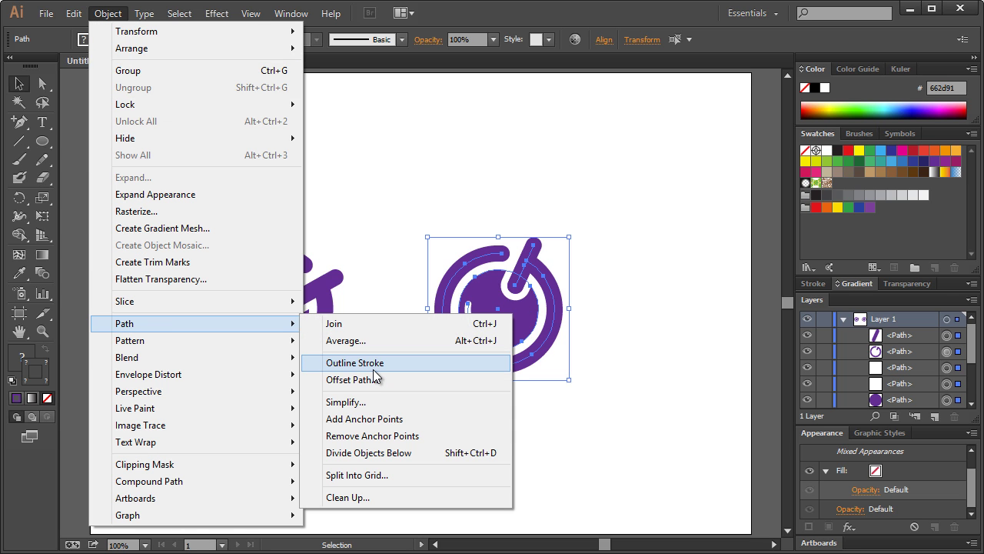
{"action": "left_click", "coordinate": [374, 369]}
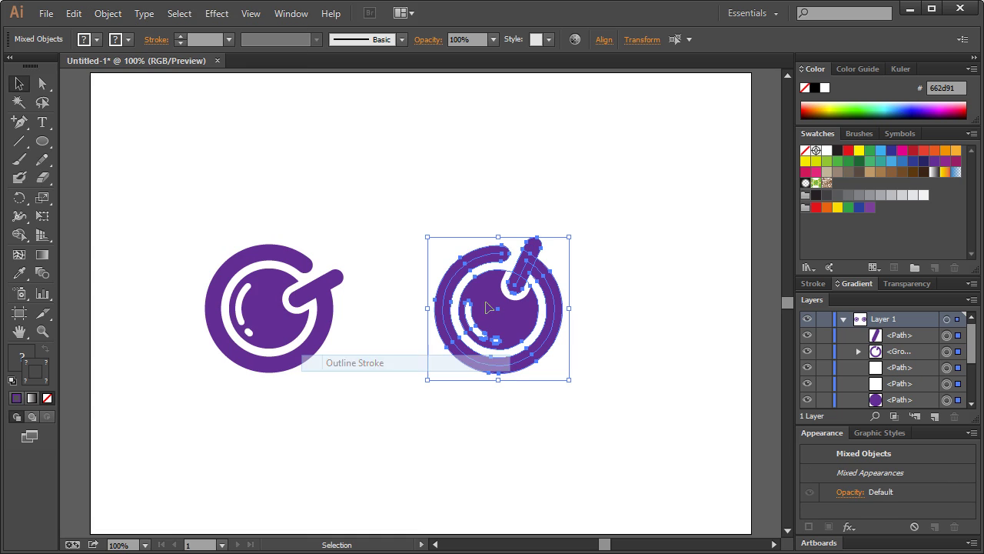
{"action": "left_click_drag", "start_coordinate": [570, 239], "coordinate": [520, 286]}
{"action": "left_click", "coordinate": [562, 220]}
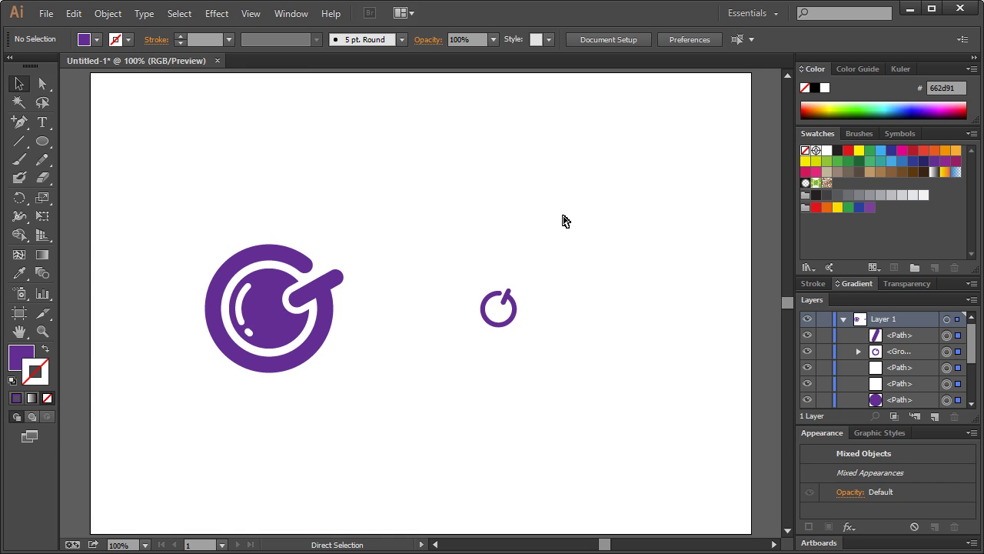
{"action": "key", "text": "ctrl+z"}
{"action": "left_click_drag", "start_coordinate": [414, 186], "coordinate": [619, 408]}
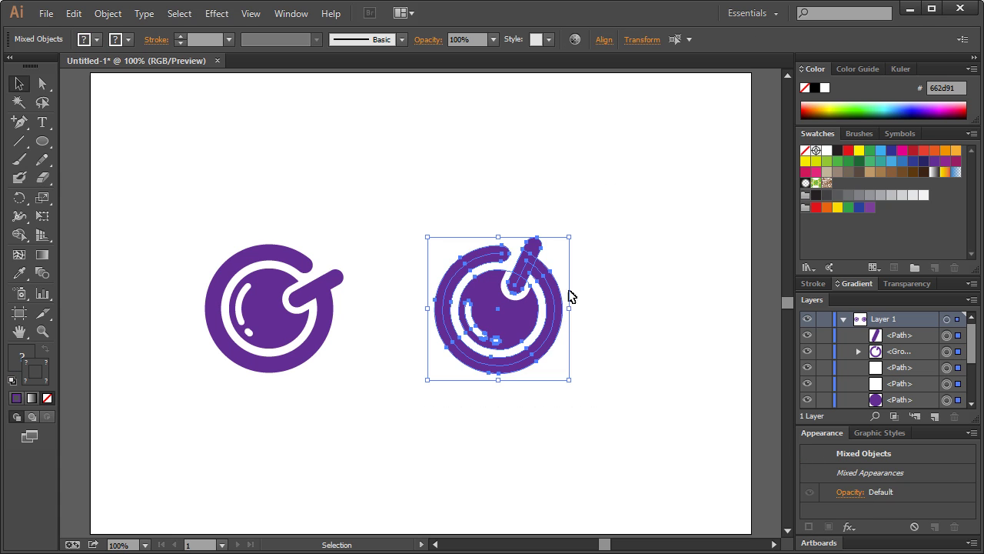
{"action": "left_click_drag", "start_coordinate": [570, 240], "coordinate": [548, 259]}
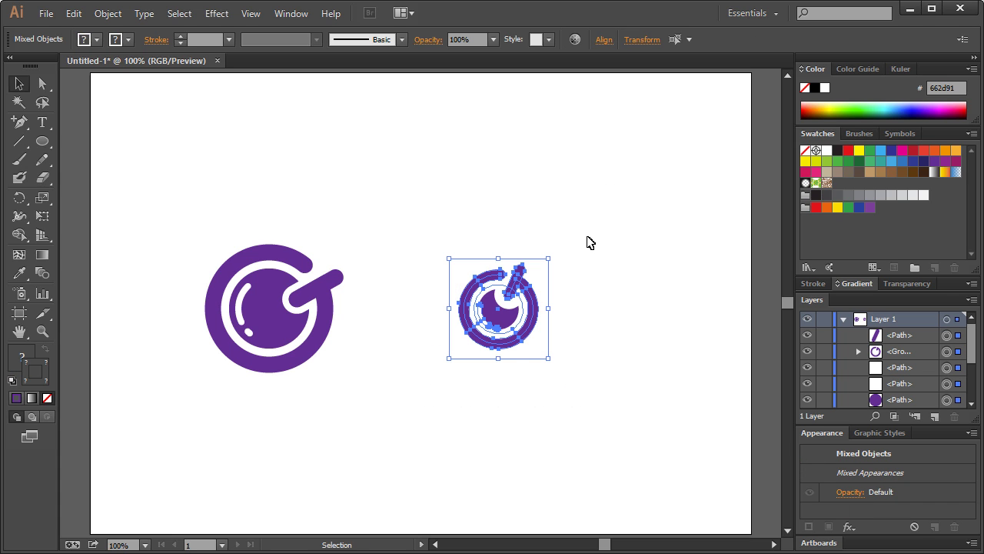
{"action": "left_click", "coordinate": [590, 242]}
{"action": "key", "text": "ctrl+z"}
{"action": "left_click_drag", "start_coordinate": [408, 194], "coordinate": [602, 392]}
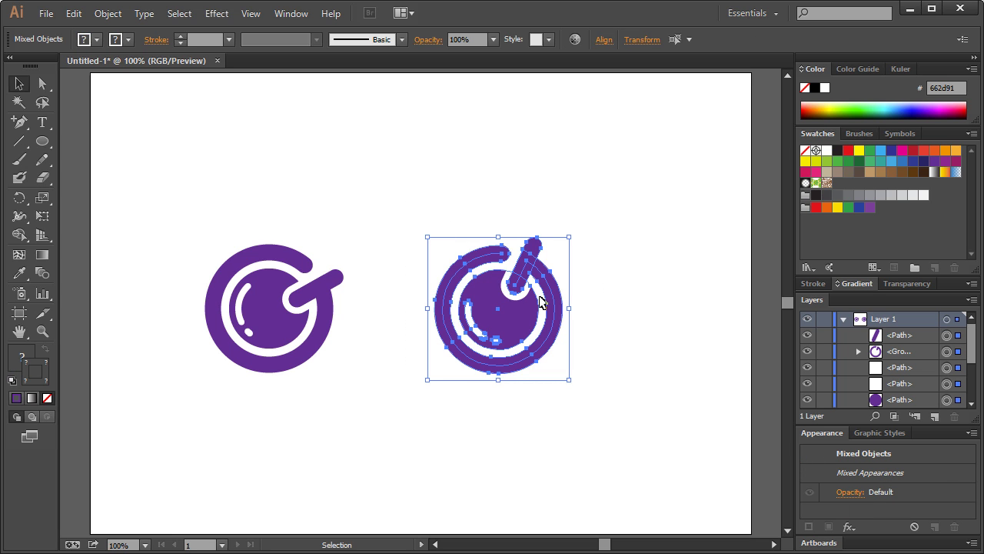
Try Expand Appearance on the copy, then undo and redo back to the large thick version
{"action": "left_click", "coordinate": [108, 13]}
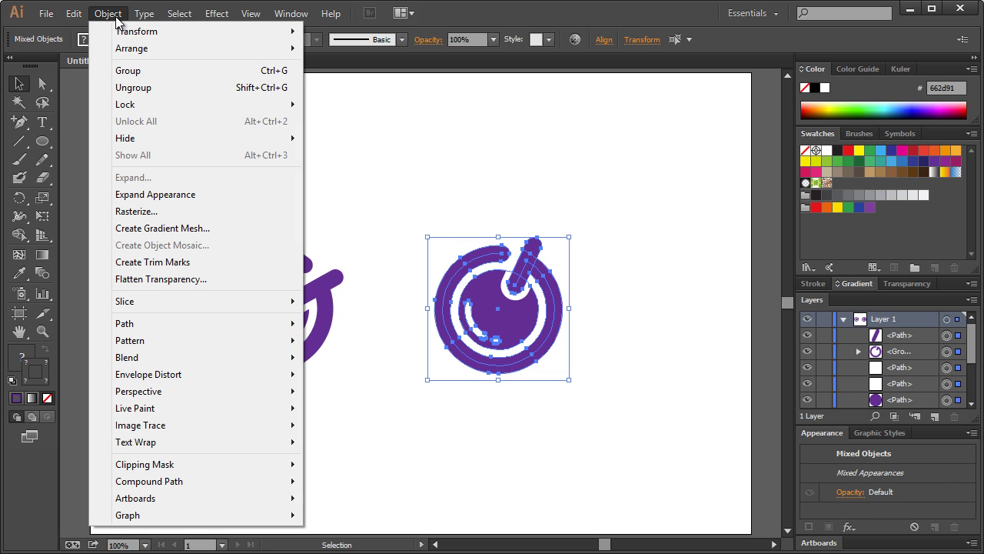
{"action": "left_click", "coordinate": [169, 196]}
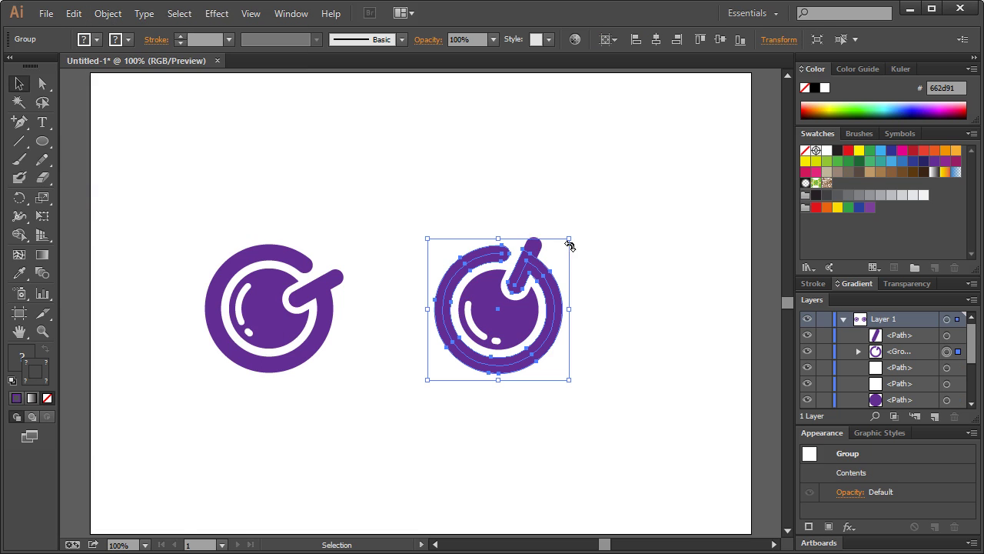
{"action": "key", "text": "ctrl+z"}
{"action": "key", "text": "ctrl+z"}
{"action": "key", "text": "ctrl+z"}
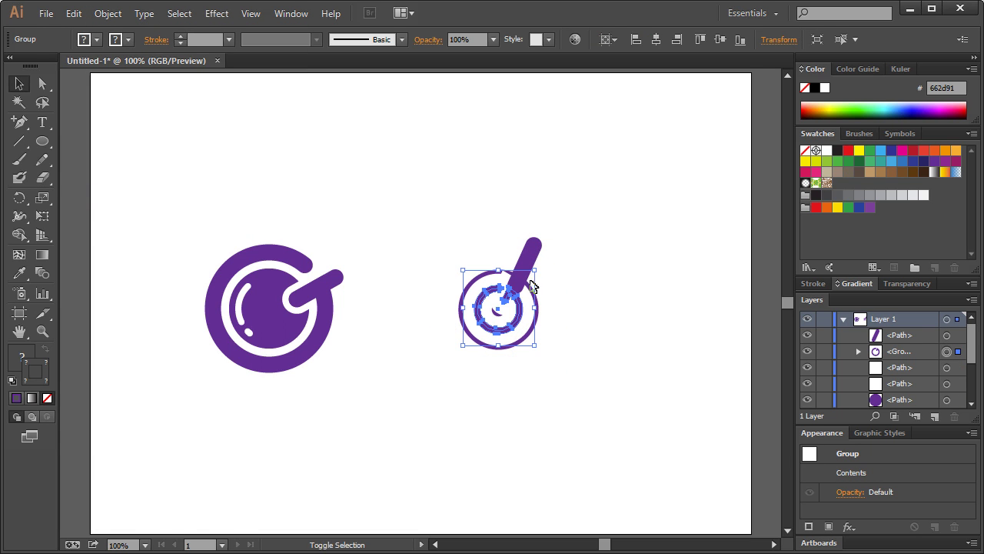
{"action": "left_click", "coordinate": [582, 243]}
{"action": "key", "text": "ctrl+z"}
{"action": "left_click_drag", "start_coordinate": [433, 206], "coordinate": [637, 405]}
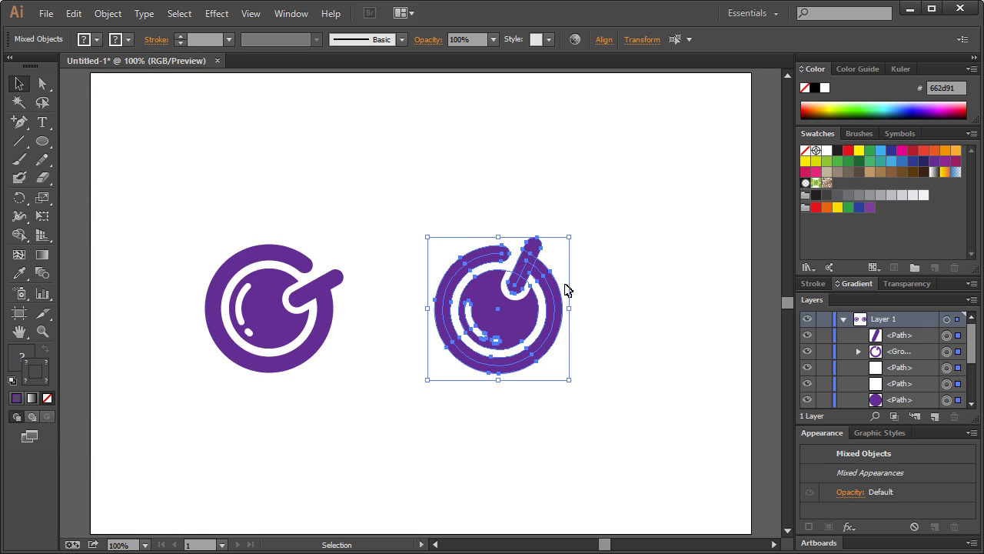
{"action": "key", "text": "ctrl+z"}
{"action": "key", "text": "ctrl+z"}
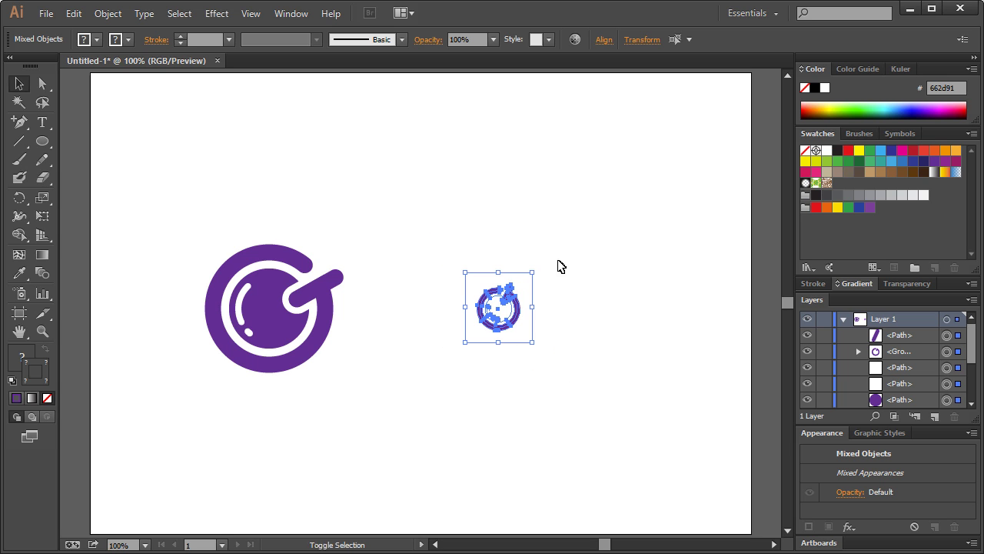
{"action": "left_click", "coordinate": [584, 236]}
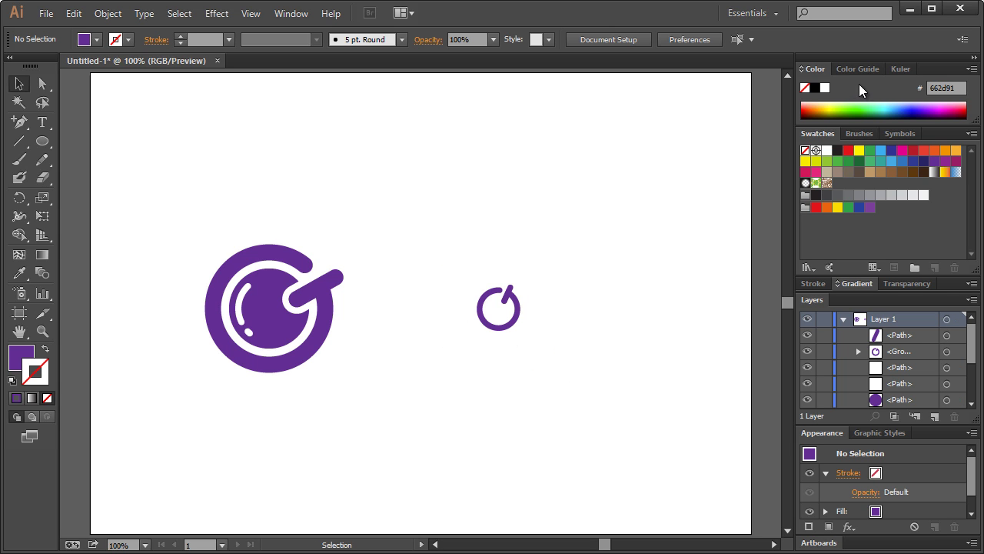
{"action": "key", "text": "ctrl+shift+z"}
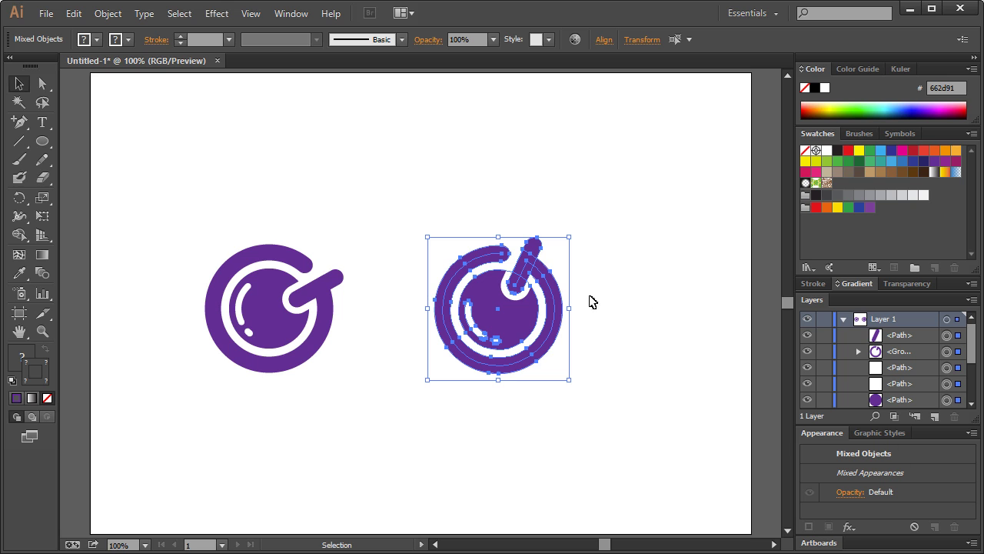
{"action": "left_click", "coordinate": [623, 290]}
Select the grouped logo parts, then reselect the whole right-hand copy
{"action": "left_click", "coordinate": [946, 351]}
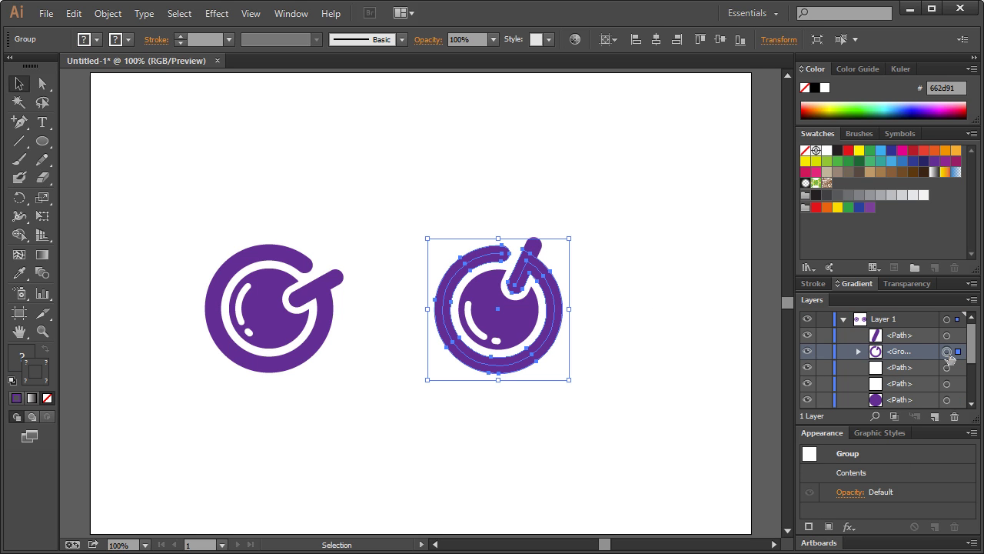
{"action": "left_click", "coordinate": [745, 81]}
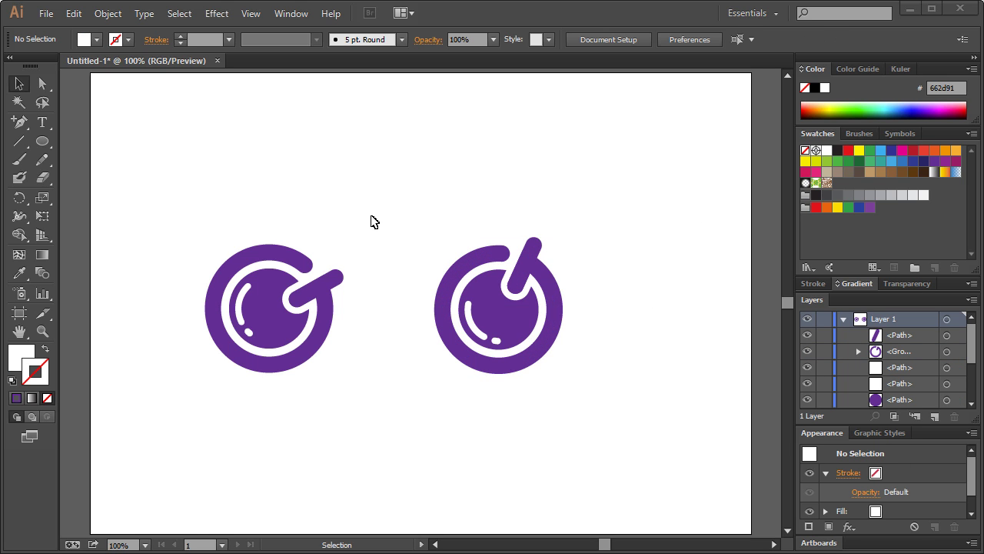
{"action": "left_click_drag", "start_coordinate": [419, 162], "coordinate": [616, 441]}
{"action": "left_click", "coordinate": [406, 160]}
{"action": "left_click_drag", "start_coordinate": [406, 159], "coordinate": [584, 382]}
Apply Outline Stroke to the copy and shrink it to a small icon
{"action": "left_click", "coordinate": [108, 13]}
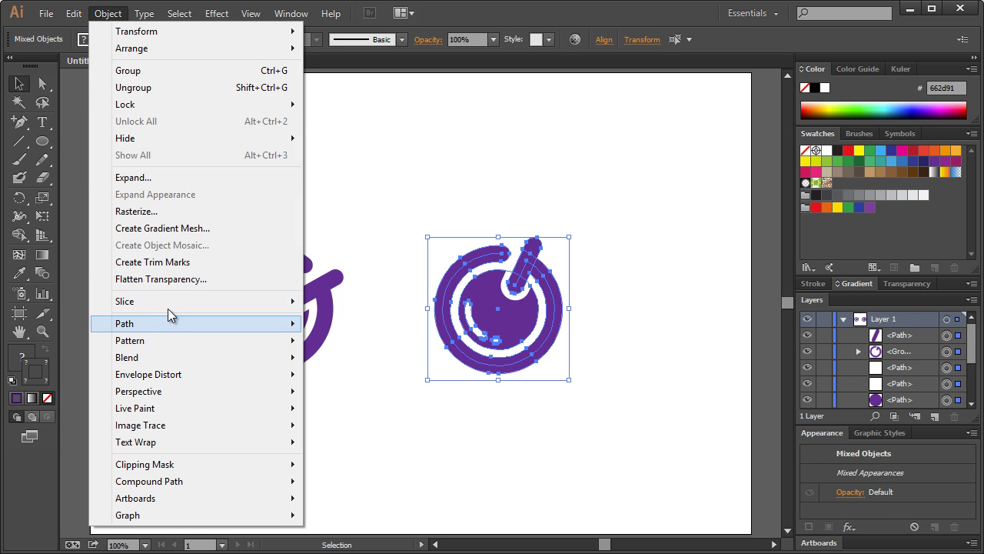
{"action": "mouse_move", "coordinate": [173, 323]}
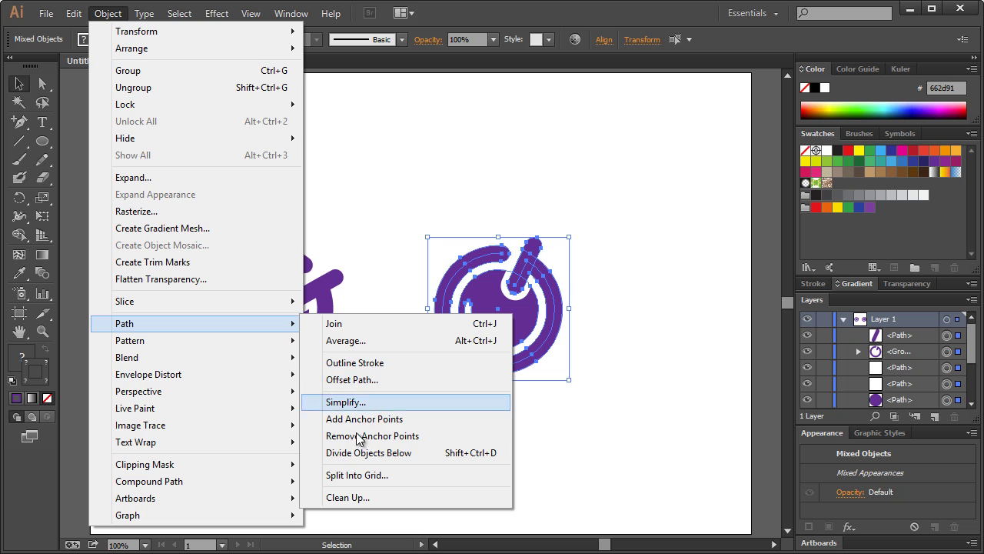
{"action": "left_click", "coordinate": [355, 362]}
{"action": "left_click", "coordinate": [412, 220]}
{"action": "left_click_drag", "start_coordinate": [412, 220], "coordinate": [609, 418]}
{"action": "key", "text": "alt"}
{"action": "left_click_drag", "start_coordinate": [570, 239], "coordinate": [518, 290]}
{"action": "left_click", "coordinate": [534, 227]}
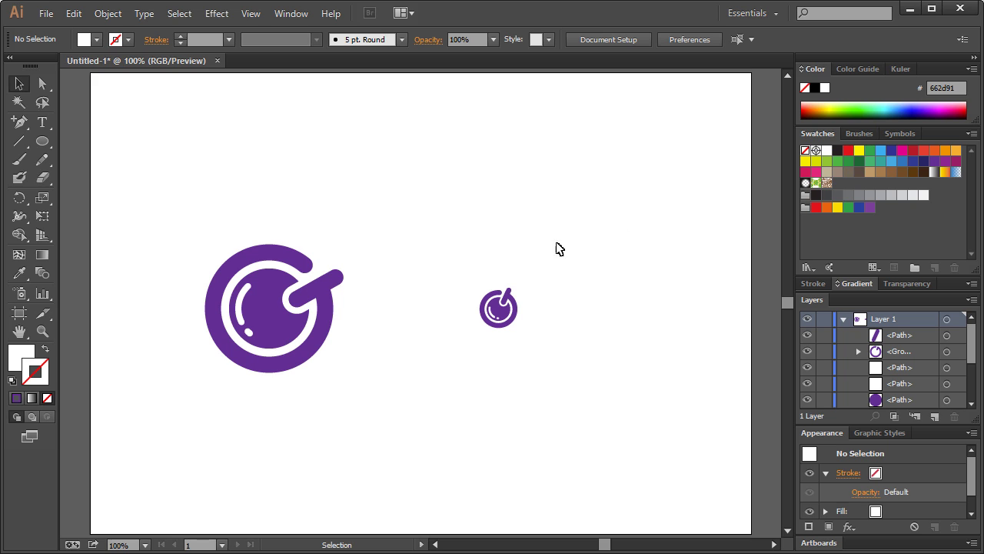
Rotate the small logo copy about 30° and reselect it
{"action": "left_click_drag", "start_coordinate": [453, 248], "coordinate": [465, 266]}
{"action": "left_click_drag", "start_coordinate": [471, 261], "coordinate": [554, 365]}
{"action": "left_click_drag", "start_coordinate": [527, 334], "coordinate": [490, 353]}
{"action": "left_click", "coordinate": [573, 336]}
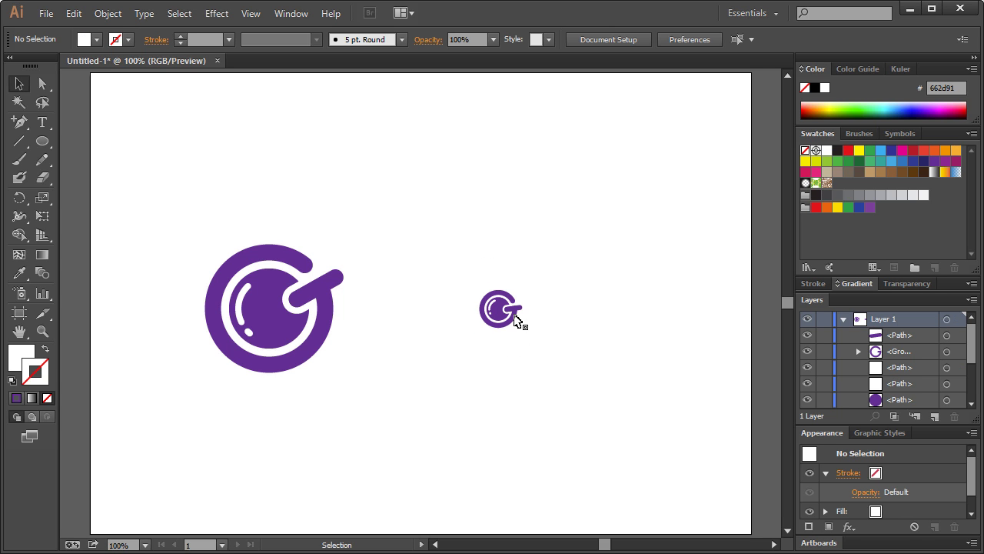
{"action": "left_click_drag", "start_coordinate": [465, 271], "coordinate": [540, 359]}
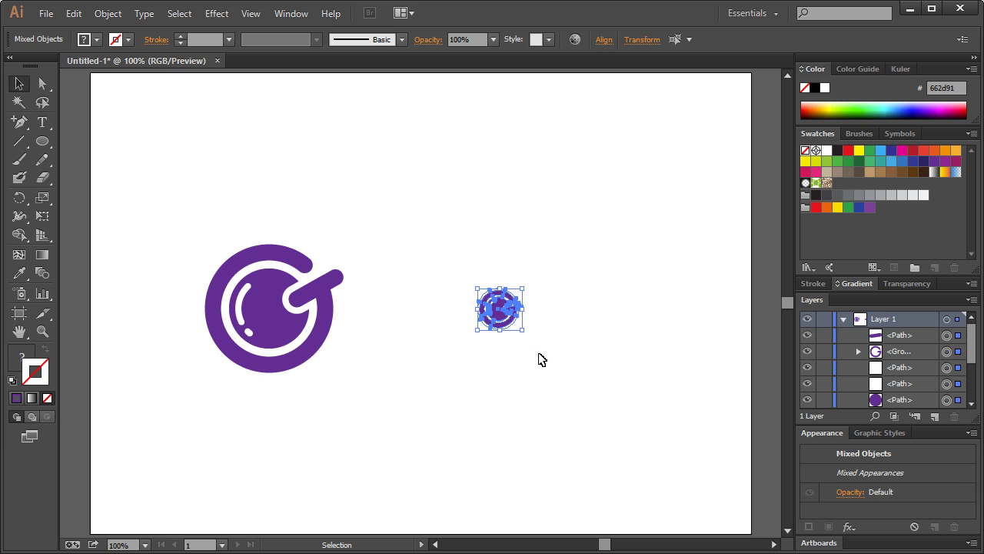
{"action": "left_click_drag", "start_coordinate": [477, 264], "coordinate": [536, 339]}
{"action": "left_click", "coordinate": [556, 343]}
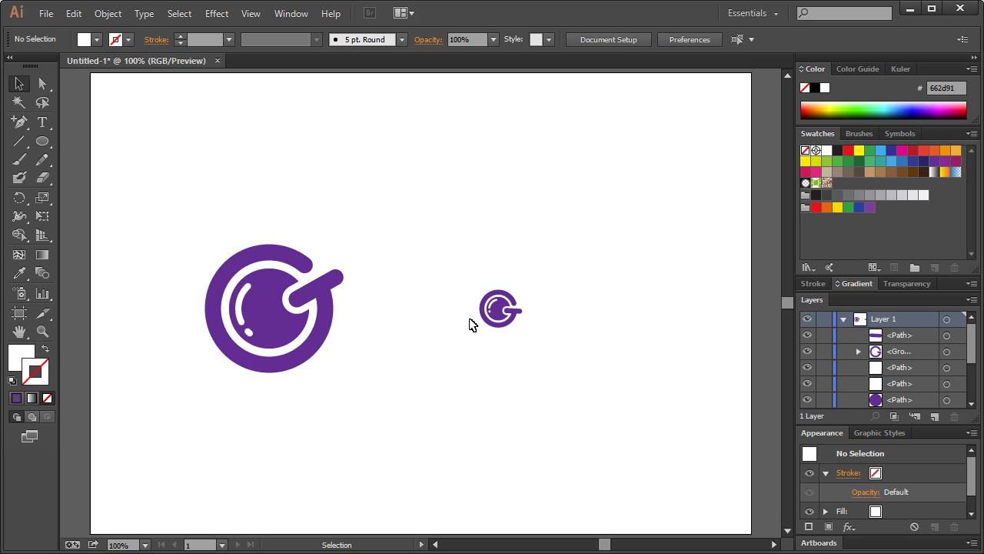
{"action": "left_click_drag", "start_coordinate": [475, 266], "coordinate": [554, 332]}
{"action": "left_click", "coordinate": [605, 260]}
{"action": "left_click_drag", "start_coordinate": [446, 247], "coordinate": [566, 348]}
{"action": "left_click", "coordinate": [569, 345]}
Select the small logo copy and delete it
{"action": "left_click_drag", "start_coordinate": [542, 223], "coordinate": [538, 197]}
{"action": "left_click_drag", "start_coordinate": [442, 253], "coordinate": [565, 384]}
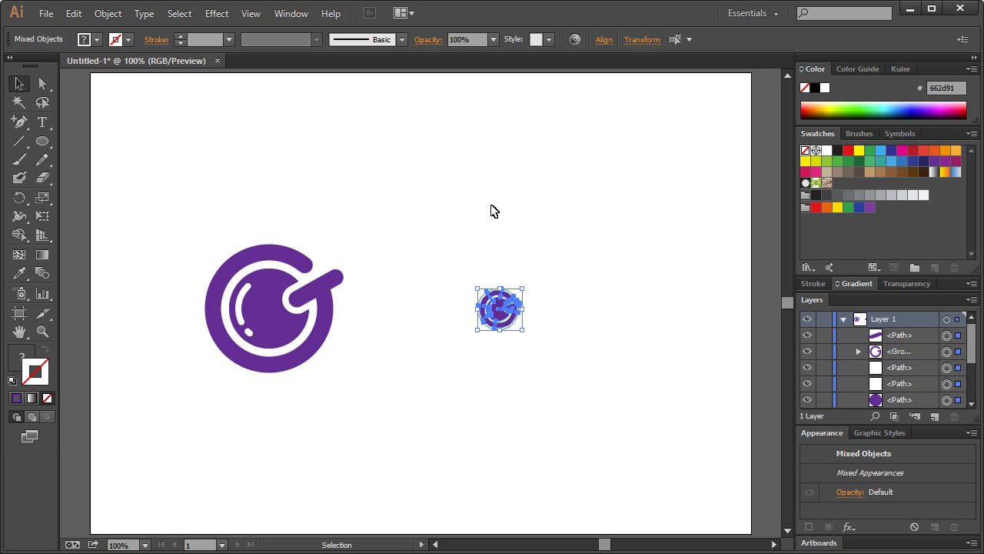
{"action": "key", "text": "Delete"}
Move the full-size G logo to the centre of the artboard
{"action": "left_click_drag", "start_coordinate": [201, 206], "coordinate": [420, 446]}
{"action": "left_click_drag", "start_coordinate": [159, 194], "coordinate": [418, 440]}
{"action": "left_click_drag", "start_coordinate": [275, 323], "coordinate": [424, 323]}
{"action": "left_click", "coordinate": [616, 308]}
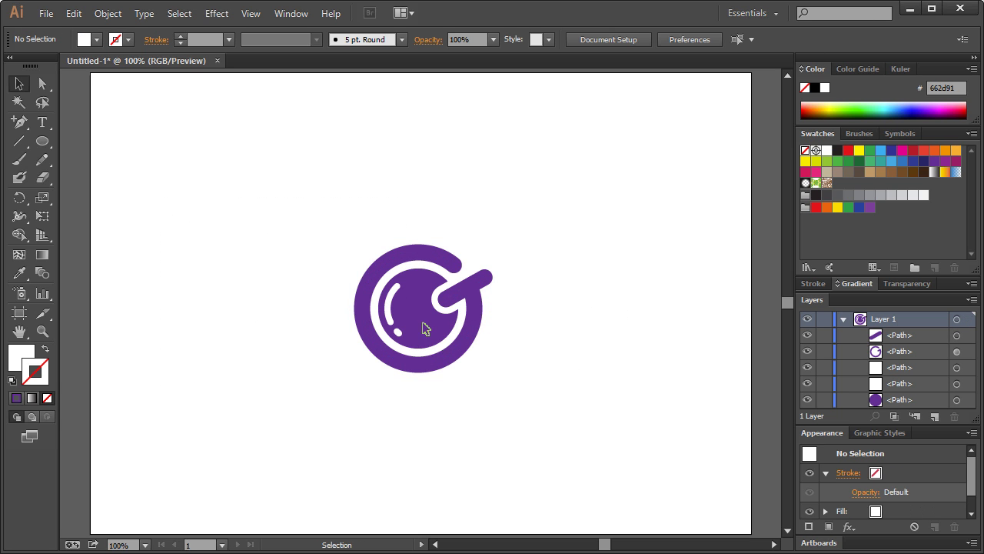
Add the 'rape' text beside the G and enlarge it to about 150 pt
{"action": "left_click", "coordinate": [42, 123]}
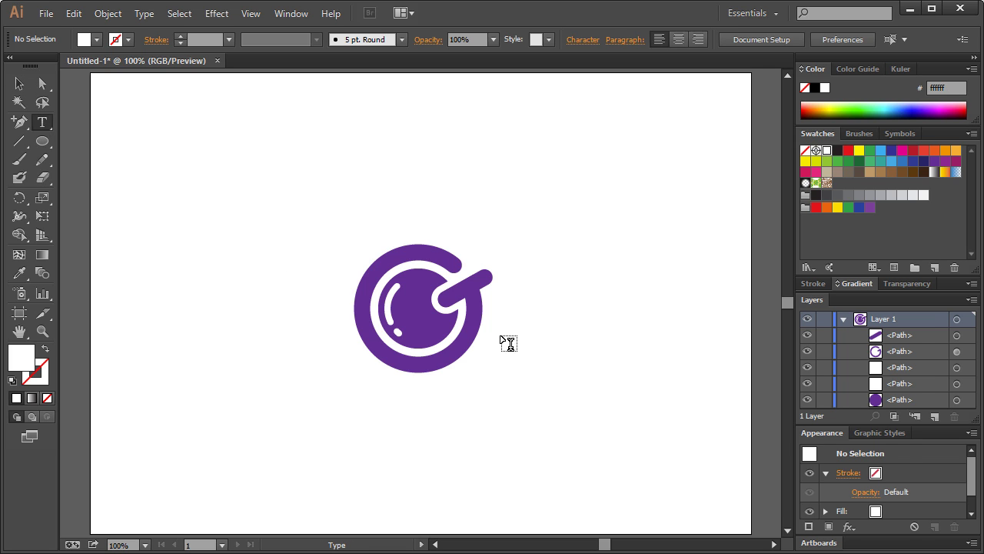
{"action": "left_click", "coordinate": [651, 320]}
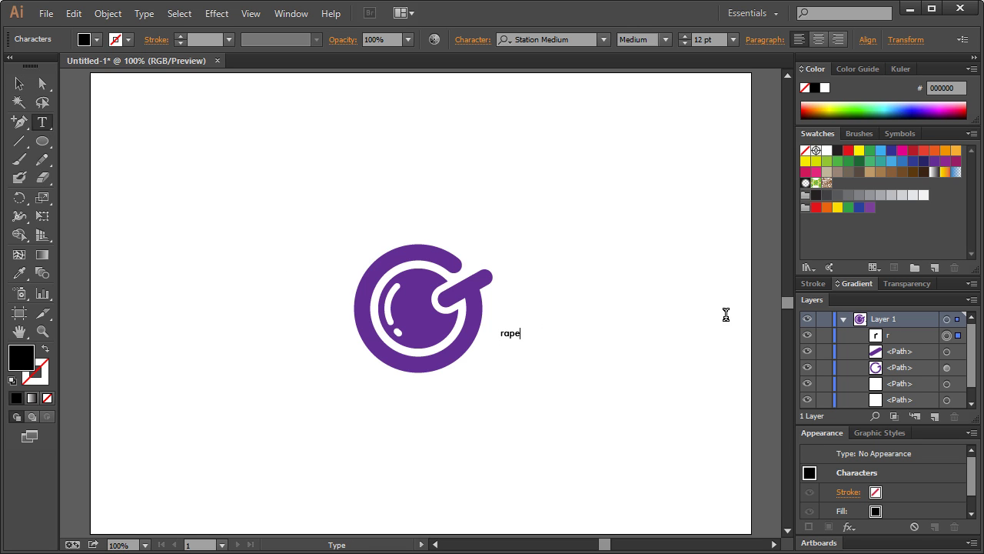
{"action": "left_click", "coordinate": [19, 84]}
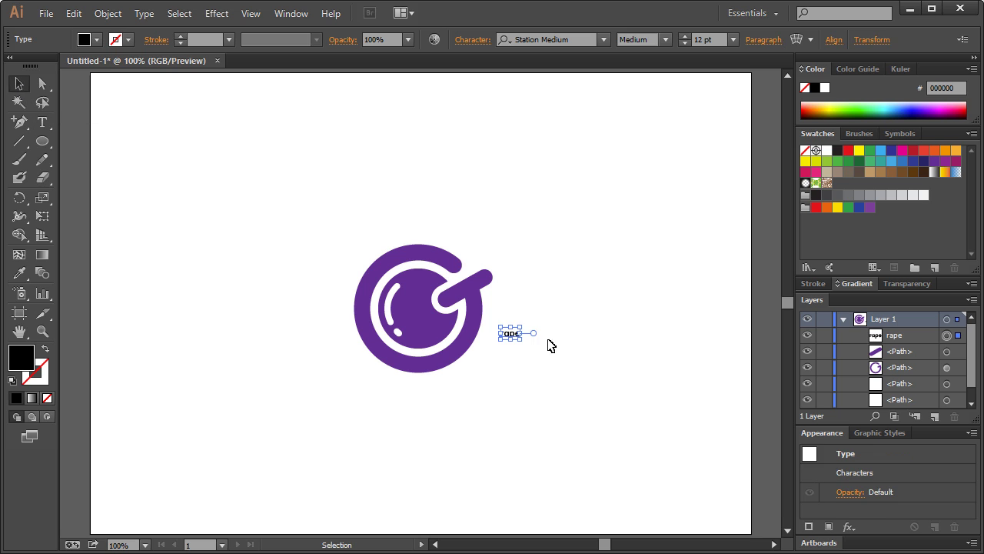
{"action": "left_click_drag", "start_coordinate": [522, 329], "coordinate": [637, 259]}
{"action": "left_click_drag", "start_coordinate": [536, 319], "coordinate": [522, 361]}
{"action": "left_click_drag", "start_coordinate": [620, 300], "coordinate": [640, 319]}
{"action": "left_click", "coordinate": [308, 213]}
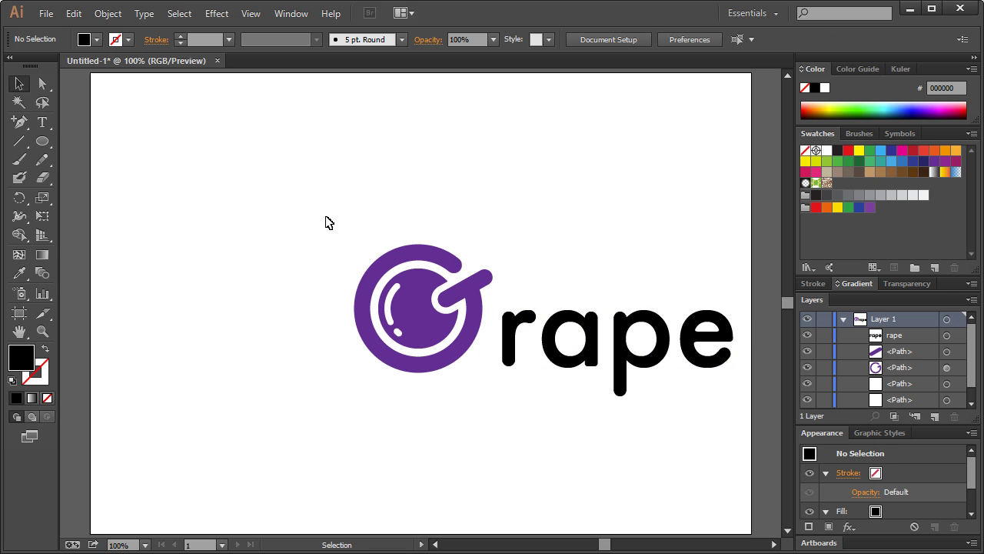
Shift the G and the text together to the left
{"action": "key", "text": "ctrl+a"}
{"action": "left_click_drag", "start_coordinate": [566, 340], "coordinate": [435, 338]}
{"action": "left_click", "coordinate": [427, 240]}
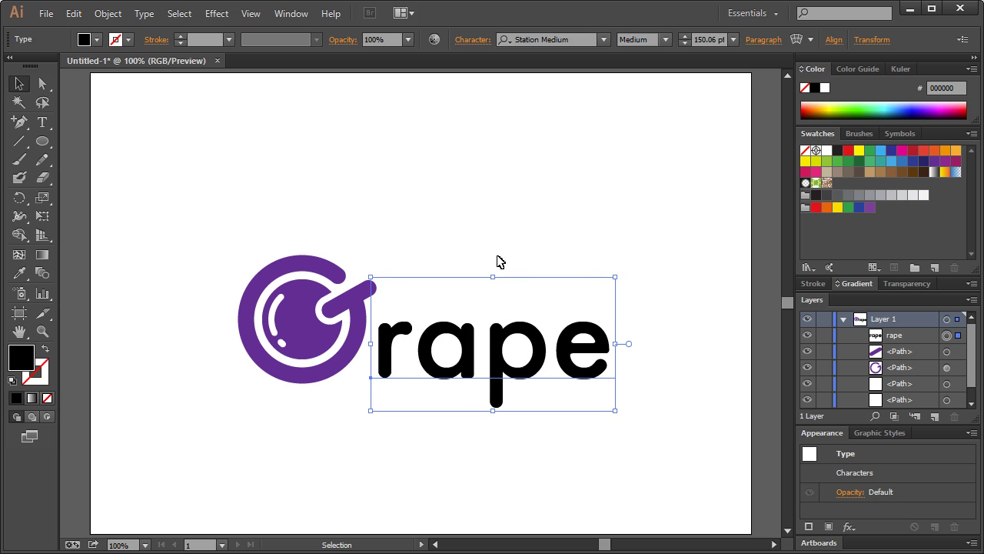
Tighten the rape text's tracking to -75 in the Character panel
{"action": "left_click", "coordinate": [485, 40]}
{"action": "left_click", "coordinate": [480, 154]}
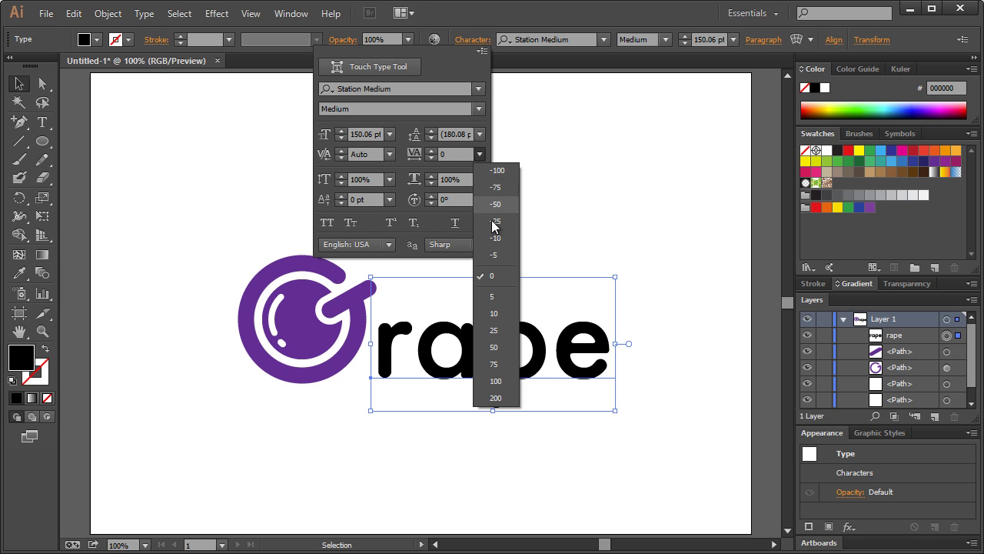
{"action": "left_click", "coordinate": [496, 187]}
{"action": "left_click", "coordinate": [615, 246]}
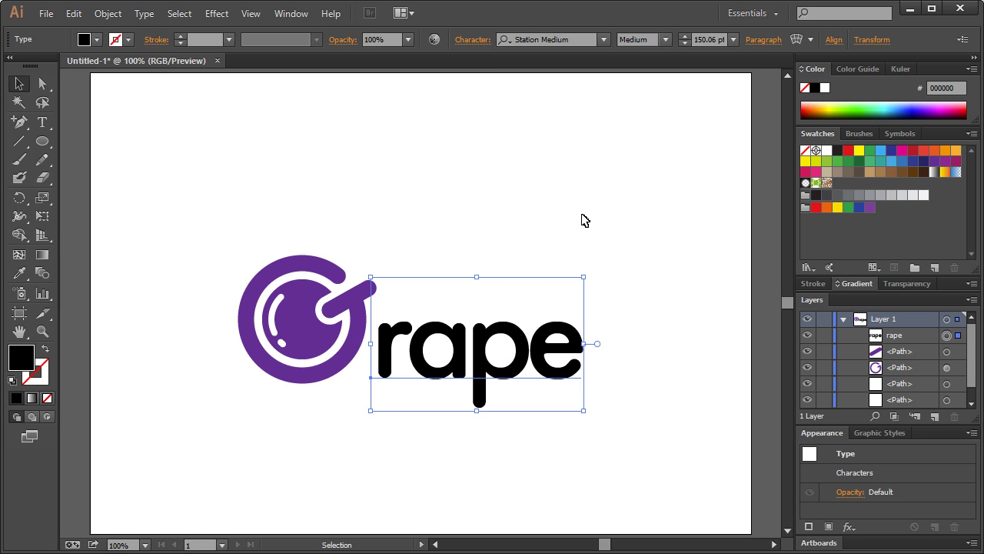
{"action": "left_click", "coordinate": [485, 272]}
{"action": "key", "text": "ctrl+z"}
Colour the 'rape' text purple and slightly adjust its size and position
{"action": "left_click", "coordinate": [934, 163]}
{"action": "left_click", "coordinate": [602, 204]}
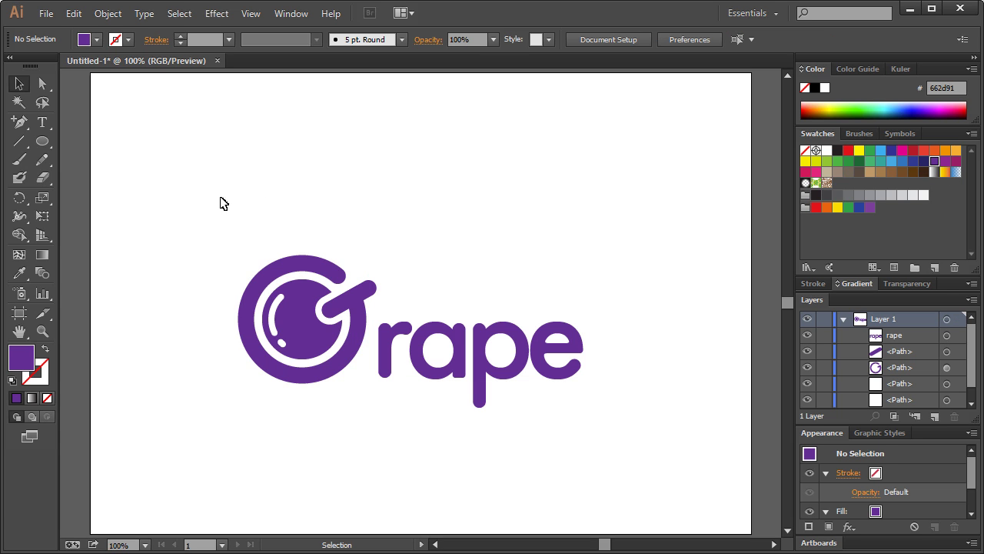
{"action": "left_click_drag", "start_coordinate": [488, 355], "coordinate": [482, 351]}
{"action": "left_click_drag", "start_coordinate": [584, 277], "coordinate": [565, 279]}
{"action": "left_click", "coordinate": [596, 191]}
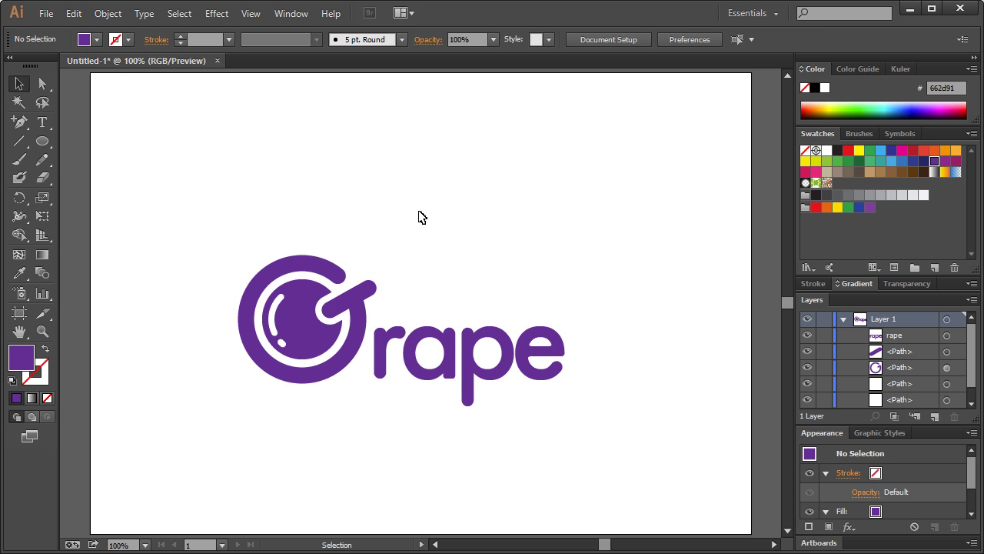
{"action": "left_click_drag", "start_coordinate": [421, 217], "coordinate": [580, 450]}
{"action": "left_click", "coordinate": [569, 289]}
{"action": "left_click_drag", "start_coordinate": [551, 308], "coordinate": [518, 373]}
{"action": "key", "text": "ctrl+z"}
Move the 'rape' text far to the right of the G lettermark
{"action": "left_click_drag", "start_coordinate": [183, 202], "coordinate": [607, 453]}
{"action": "left_click", "coordinate": [100, 21]}
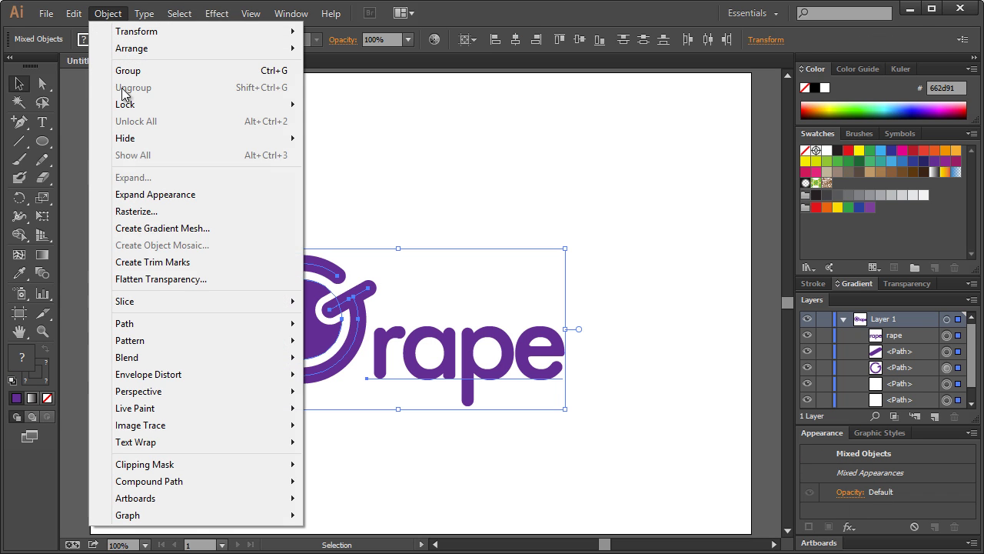
{"action": "left_click", "coordinate": [378, 264]}
{"action": "left_click_drag", "start_coordinate": [444, 374], "coordinate": [636, 375]}
{"action": "left_click", "coordinate": [259, 256]}
Outline the G lettermark's strokes into filled shapes with Object > Path > Outline Stroke
{"action": "left_click_drag", "start_coordinate": [205, 188], "coordinate": [414, 435]}
{"action": "left_click", "coordinate": [107, 13]}
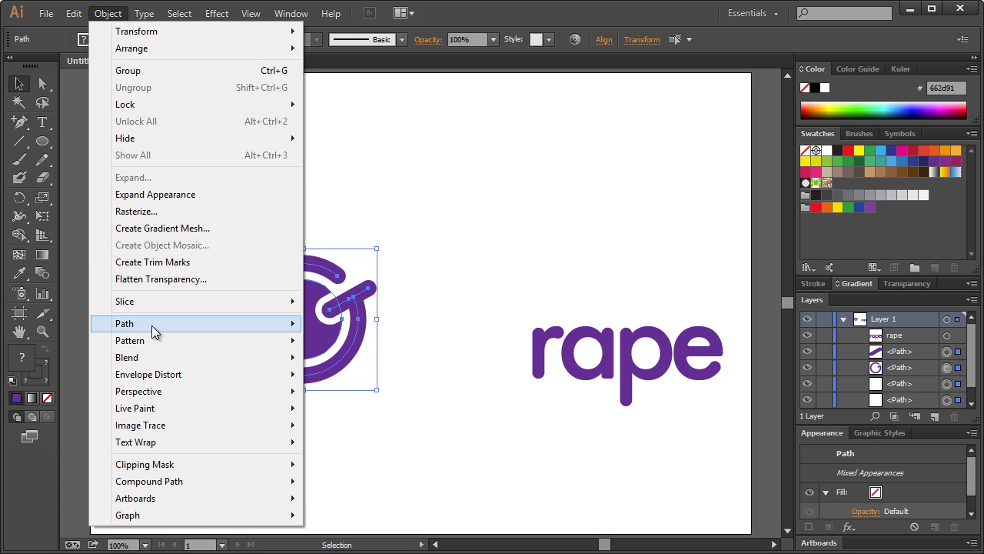
{"action": "mouse_move", "coordinate": [226, 335]}
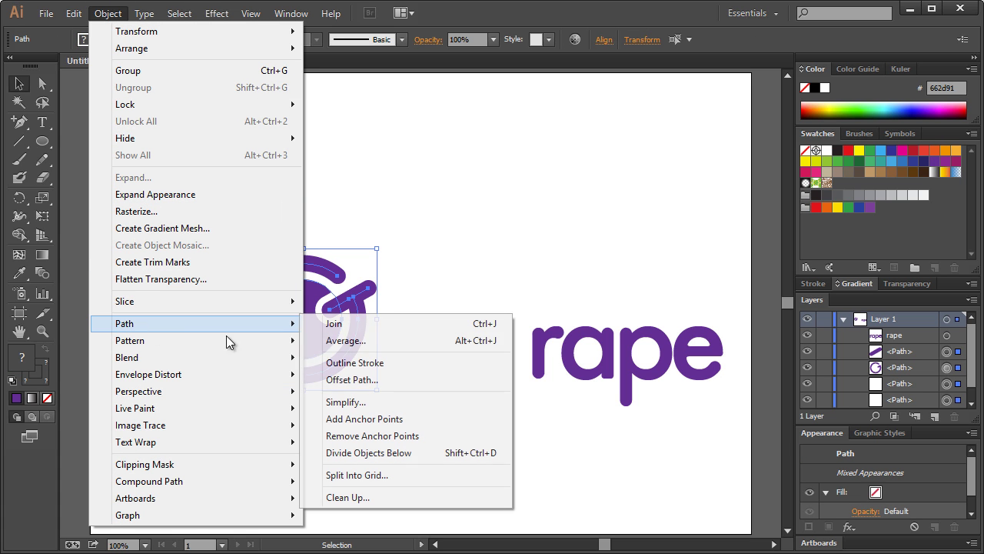
{"action": "left_click", "coordinate": [342, 362]}
Expand the G's appearance into a group and outline its remaining strokes
{"action": "left_click_drag", "start_coordinate": [165, 211], "coordinate": [422, 459]}
{"action": "left_click", "coordinate": [107, 13]}
{"action": "left_click", "coordinate": [153, 194]}
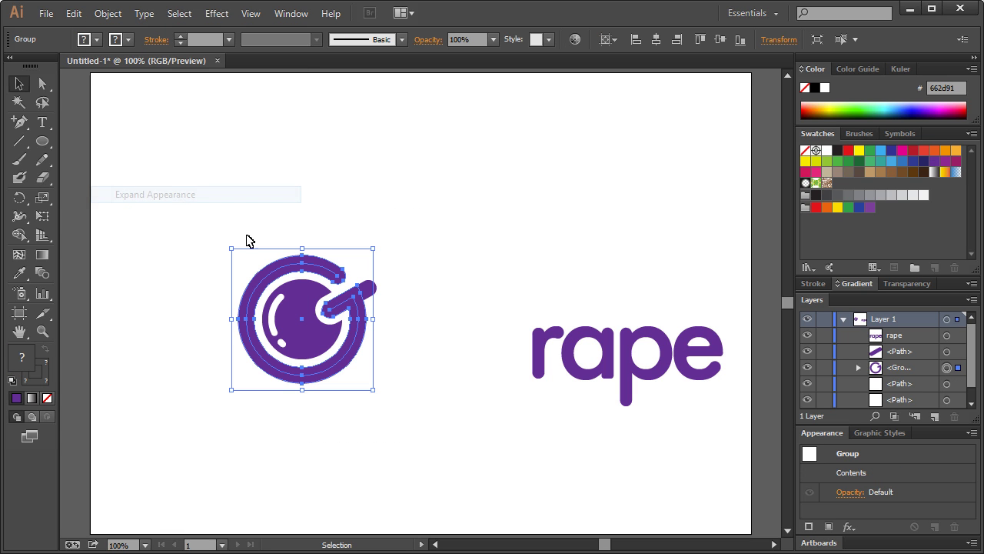
{"action": "left_click_drag", "start_coordinate": [191, 208], "coordinate": [431, 462]}
{"action": "left_click", "coordinate": [107, 13]}
{"action": "mouse_move", "coordinate": [245, 324]}
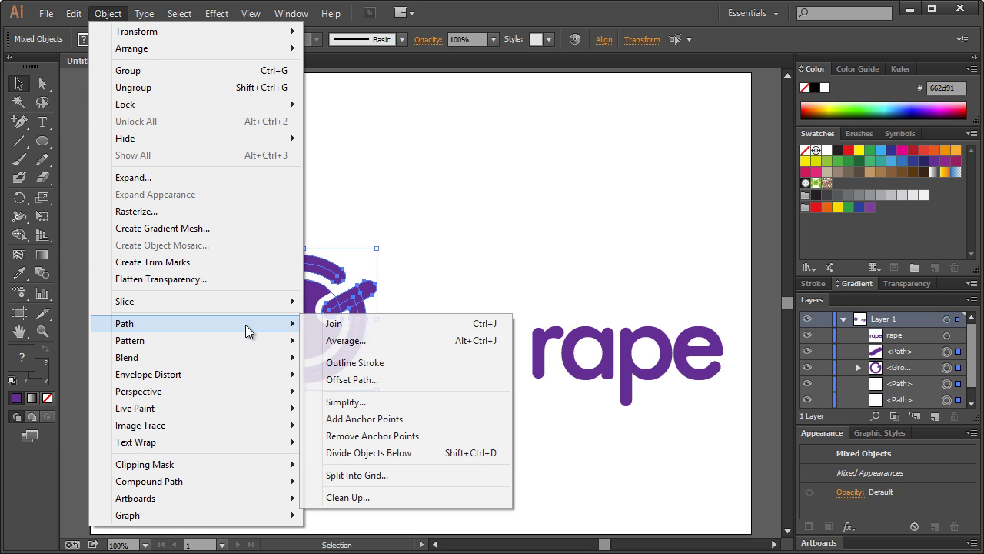
{"action": "left_click", "coordinate": [371, 365]}
Reselect the G lettermark and scale it down
{"action": "left_click", "coordinate": [297, 244]}
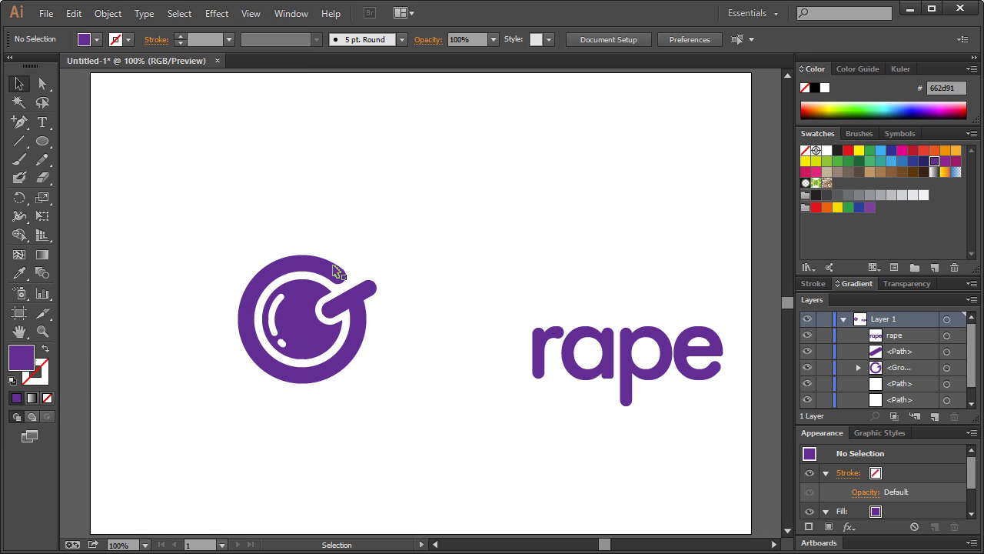
{"action": "left_click_drag", "start_coordinate": [182, 187], "coordinate": [411, 444]}
{"action": "left_click_drag", "start_coordinate": [224, 224], "coordinate": [392, 336]}
{"action": "left_click_drag", "start_coordinate": [376, 253], "coordinate": [359, 262]}
Place the 'rape' text beside the smaller G and nudge it down with the arrow key
{"action": "left_click", "coordinate": [408, 256]}
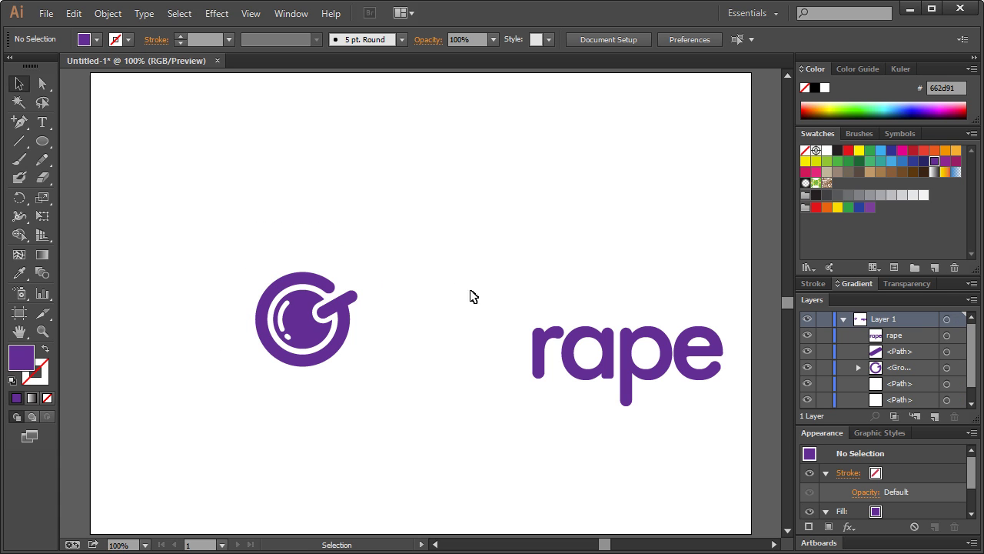
{"action": "left_click_drag", "start_coordinate": [456, 286], "coordinate": [476, 363]}
{"action": "left_click", "coordinate": [529, 284]}
{"action": "left_click", "coordinate": [468, 336]}
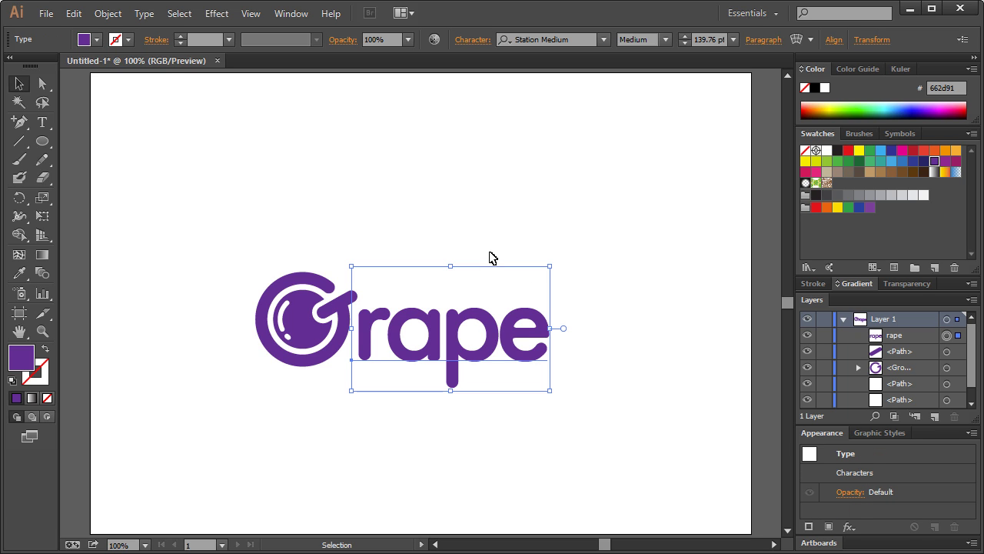
{"action": "key", "text": "Down"}
{"action": "key", "text": "Down"}
{"action": "left_click", "coordinate": [513, 223]}
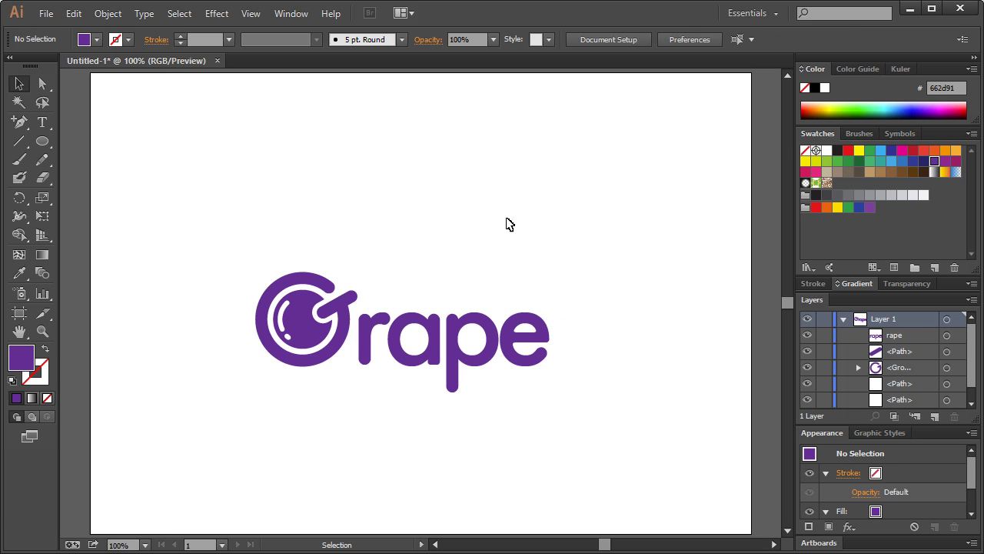
Enlarge the 'rape' text to about 169 pt and nudge it right and down
{"action": "left_click", "coordinate": [549, 355]}
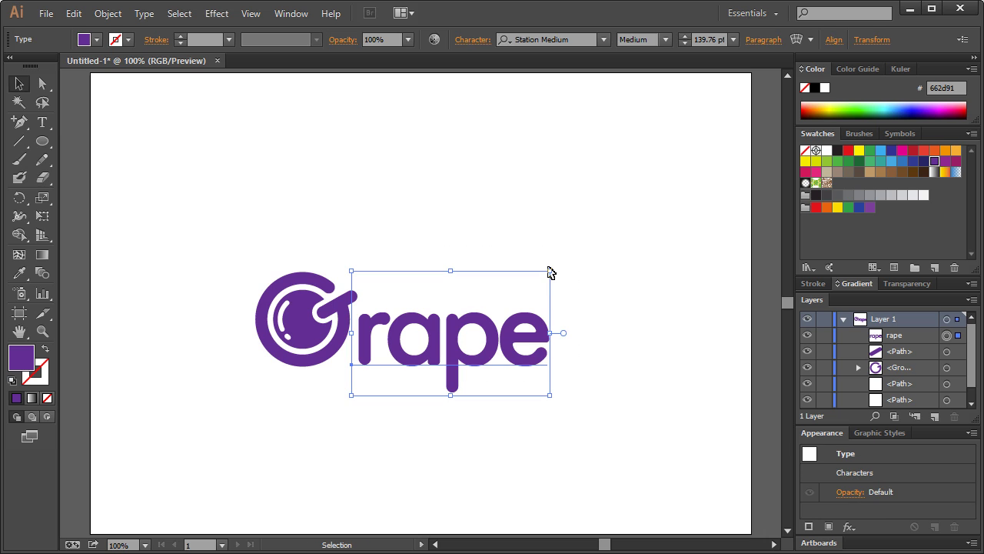
{"action": "left_click_drag", "start_coordinate": [551, 272], "coordinate": [590, 244]}
{"action": "left_click_drag", "start_coordinate": [515, 330], "coordinate": [518, 335]}
{"action": "left_click", "coordinate": [491, 223]}
Check the 'rape' text's placement, then select the whole Grape logo
{"action": "left_click_drag", "start_coordinate": [504, 257], "coordinate": [615, 413]}
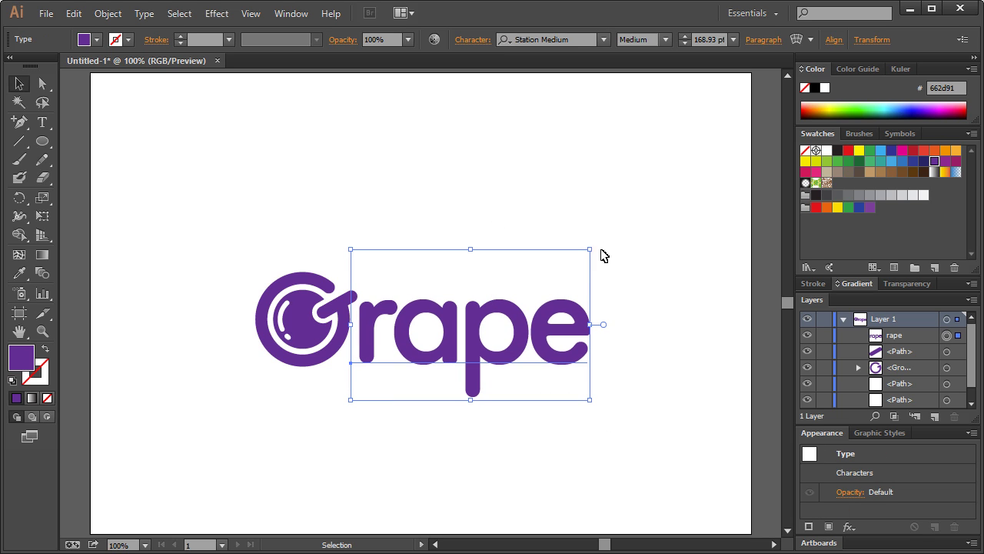
{"action": "left_click", "coordinate": [598, 198]}
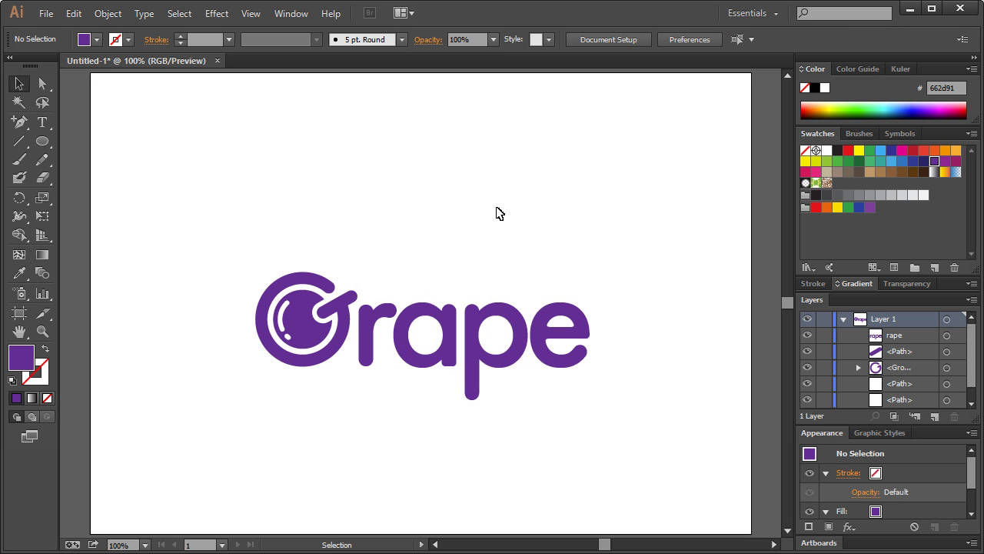
{"action": "left_click", "coordinate": [450, 329]}
{"action": "left_click", "coordinate": [428, 192]}
{"action": "left_click_drag", "start_coordinate": [422, 209], "coordinate": [541, 415]}
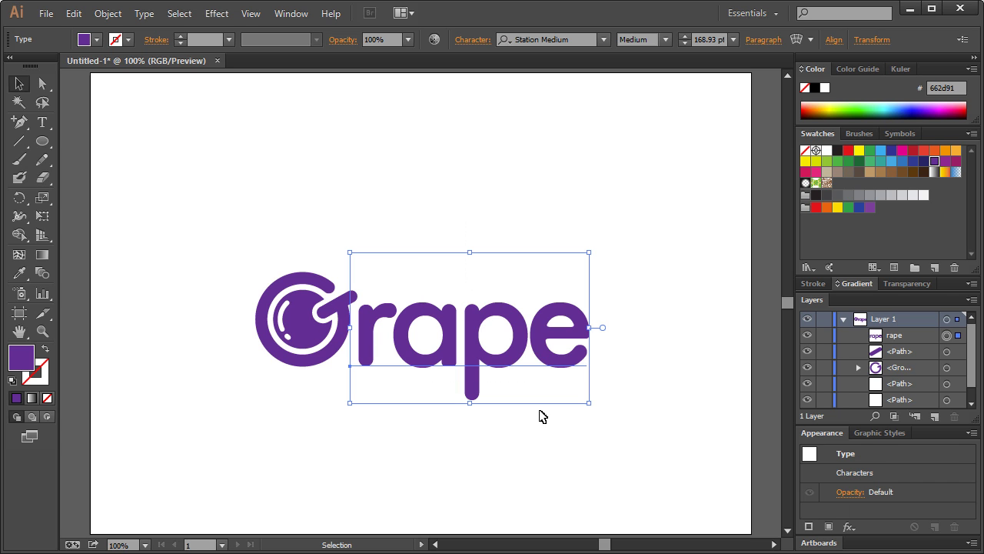
{"action": "left_click", "coordinate": [435, 207]}
{"action": "left_click_drag", "start_coordinate": [214, 211], "coordinate": [547, 409]}
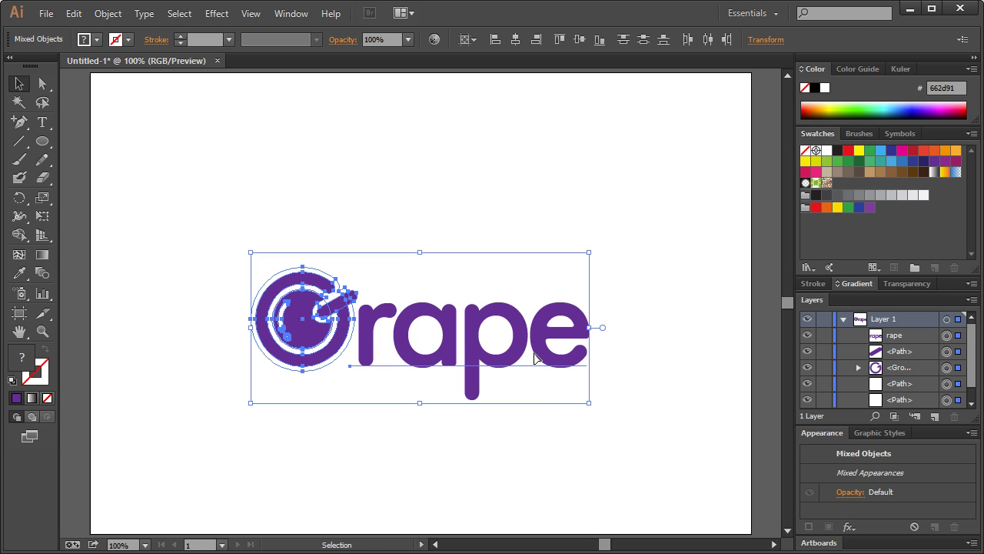
Convert the 'rape' text to outlines and move the logo down and left
{"action": "key", "text": "shift+ctrl+o"}
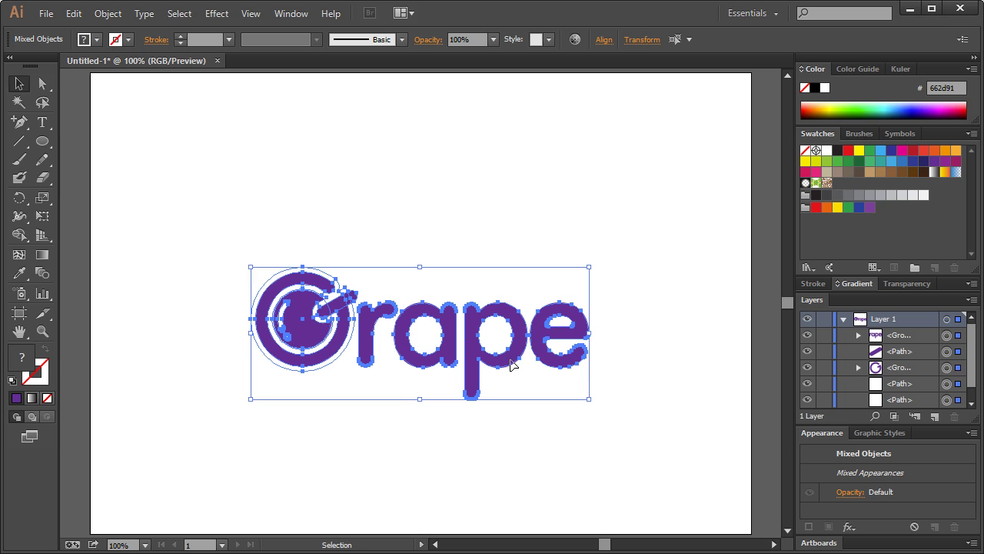
{"action": "left_click_drag", "start_coordinate": [511, 365], "coordinate": [443, 437]}
{"action": "left_click", "coordinate": [165, 303]}
Duplicate the G lettermark above the logo and enlarge the copy around its centre
{"action": "left_click_drag", "start_coordinate": [165, 303], "coordinate": [453, 255]}
{"action": "left_click", "coordinate": [345, 136]}
{"action": "left_click_drag", "start_coordinate": [345, 136], "coordinate": [459, 272]}
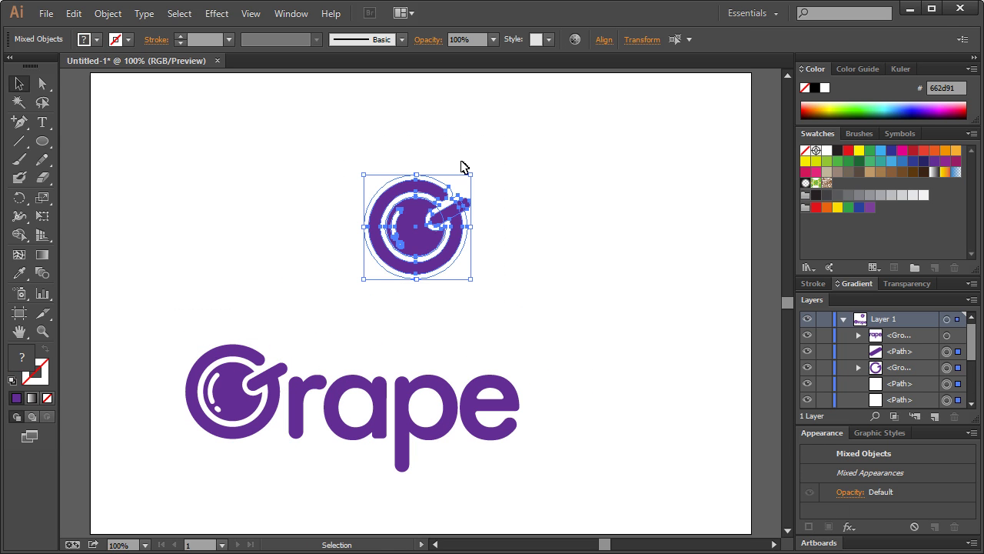
{"action": "left_click_drag", "start_coordinate": [471, 176], "coordinate": [593, 128]}
{"action": "left_click", "coordinate": [545, 257]}
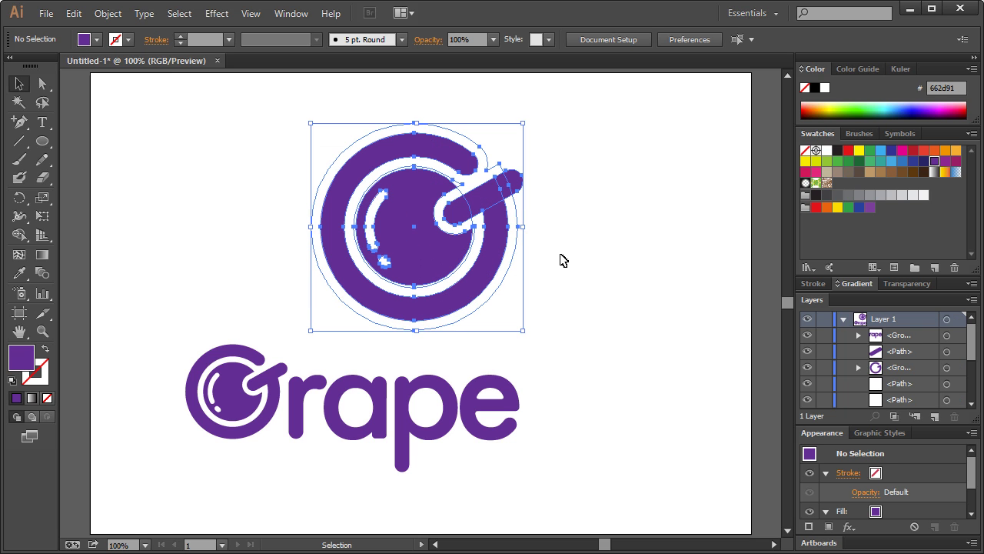
Shrink the Grape logo and move it down and to the right
{"action": "left_click_drag", "start_coordinate": [196, 367], "coordinate": [504, 376]}
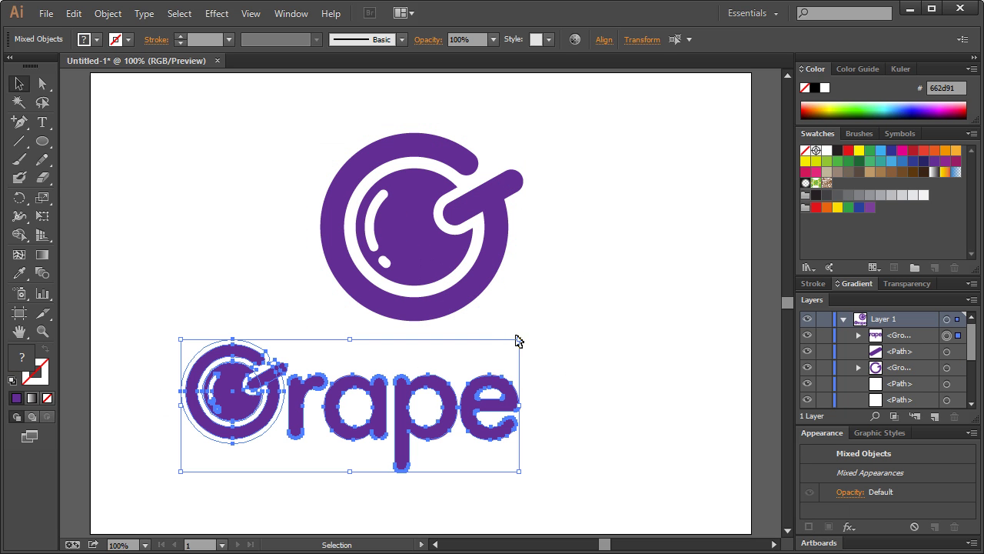
{"action": "left_click_drag", "start_coordinate": [520, 341], "coordinate": [429, 375]}
{"action": "left_click_drag", "start_coordinate": [298, 400], "coordinate": [355, 434]}
{"action": "left_click", "coordinate": [539, 382]}
Arrange the large G on the left and the small Grape logo on the right
{"action": "left_click_drag", "start_coordinate": [262, 117], "coordinate": [548, 307]}
{"action": "left_click_drag", "start_coordinate": [467, 269], "coordinate": [308, 330]}
{"action": "left_click", "coordinate": [475, 315]}
{"action": "left_click_drag", "start_coordinate": [301, 404], "coordinate": [565, 507]}
{"action": "left_click_drag", "start_coordinate": [437, 446], "coordinate": [586, 321]}
{"action": "left_click", "coordinate": [340, 182]}
{"action": "left_click_drag", "start_coordinate": [197, 162], "coordinate": [305, 322]}
{"action": "left_click", "coordinate": [482, 163]}
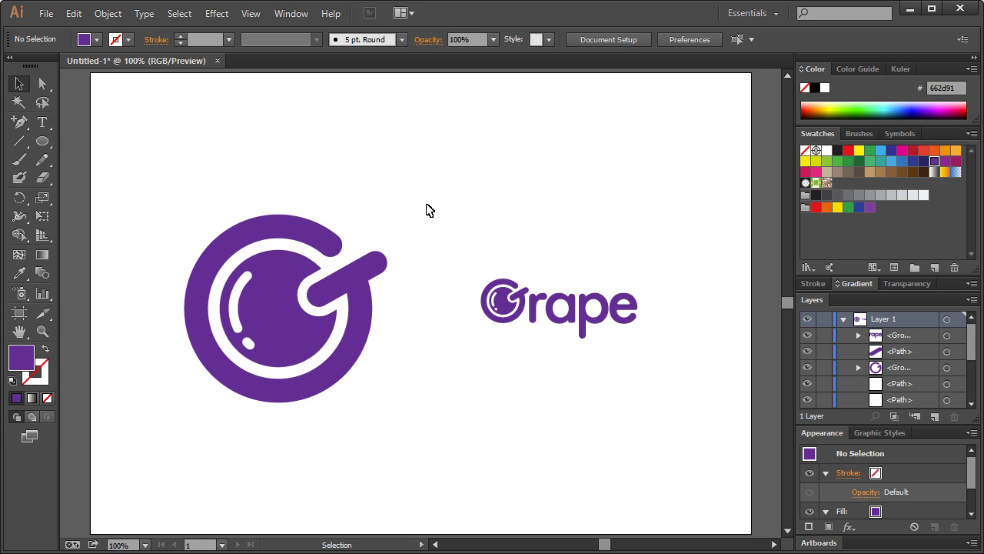
{"action": "left_click_drag", "start_coordinate": [427, 205], "coordinate": [456, 292]}
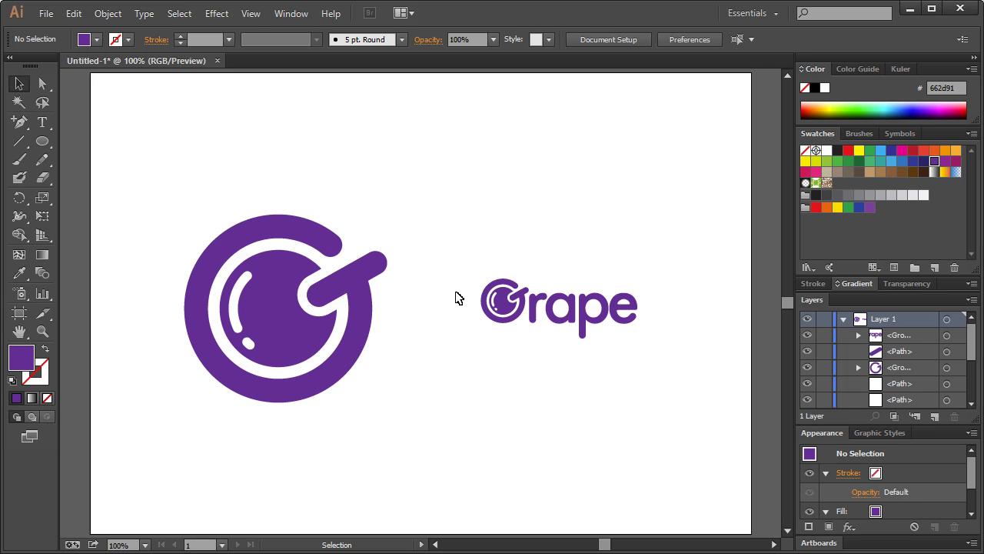